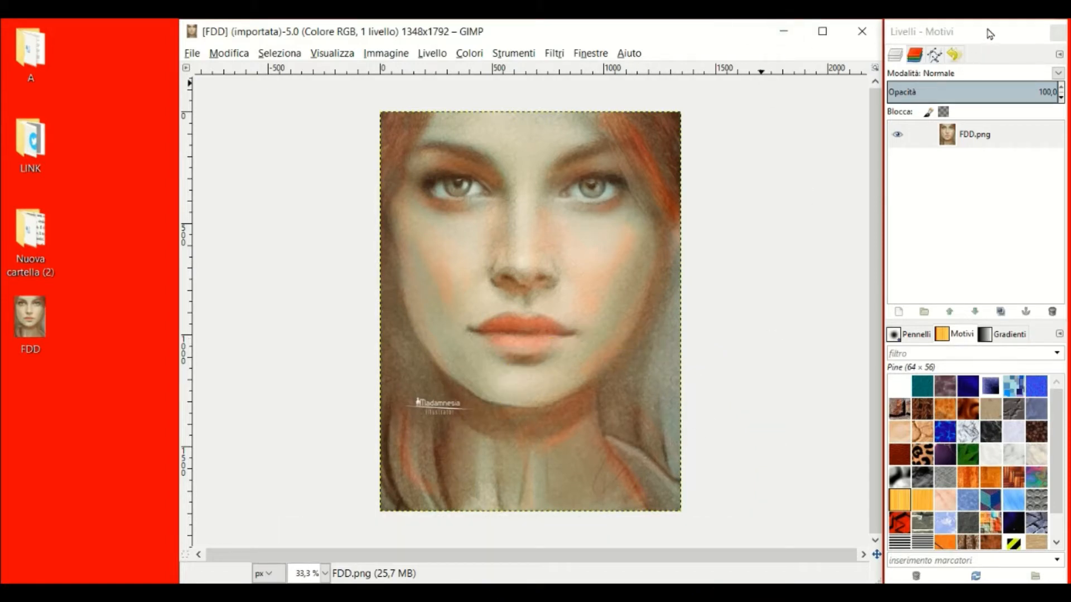
# Dock the toolbox and tool options on the left and the layers panel on the right.
pyautogui.moveTo(986, 38); pyautogui.dragTo(119, 33)
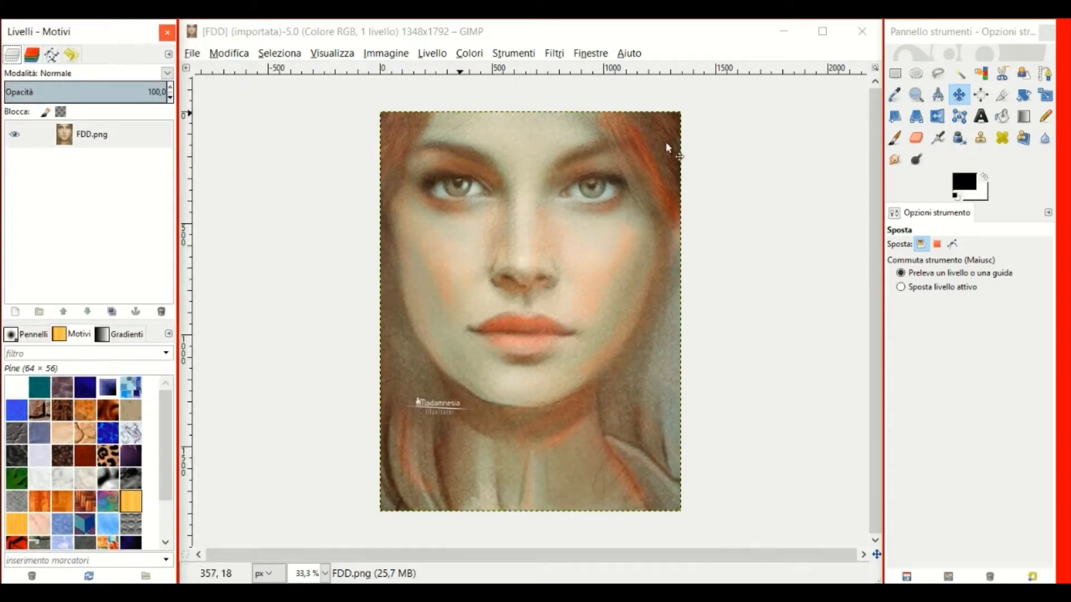
pyautogui.moveTo(945, 37); pyautogui.dragTo(507, 74)
pyautogui.moveTo(81, 34); pyautogui.dragTo(962, 35)
pyautogui.moveTo(537, 66); pyautogui.dragTo(96, 30)
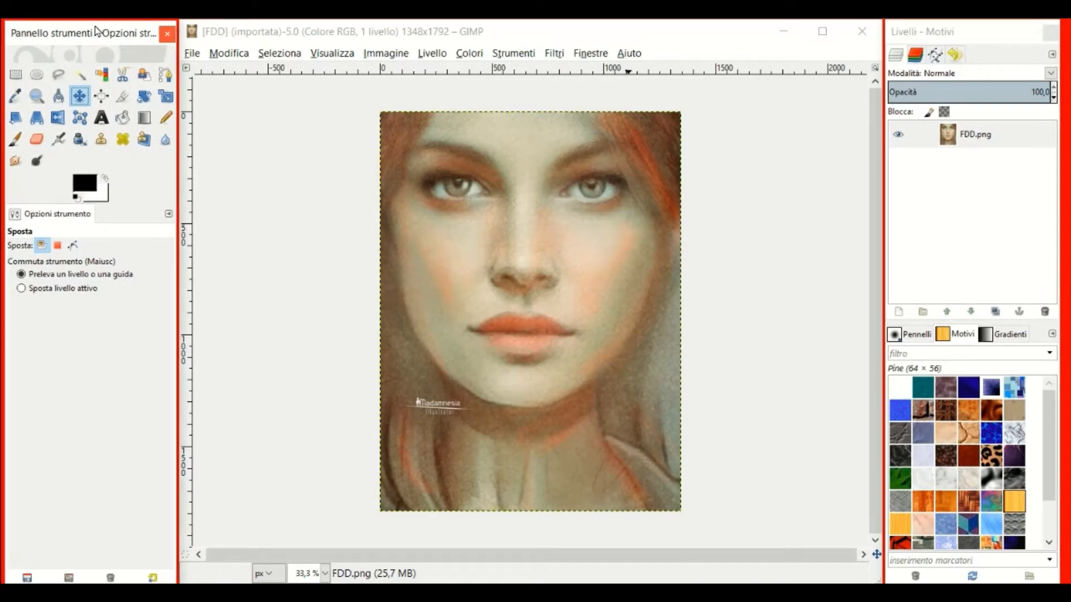
# Duplicate the FDD.png layer and hide the original.
pyautogui.click(954, 133)
pyautogui.click(994, 311)
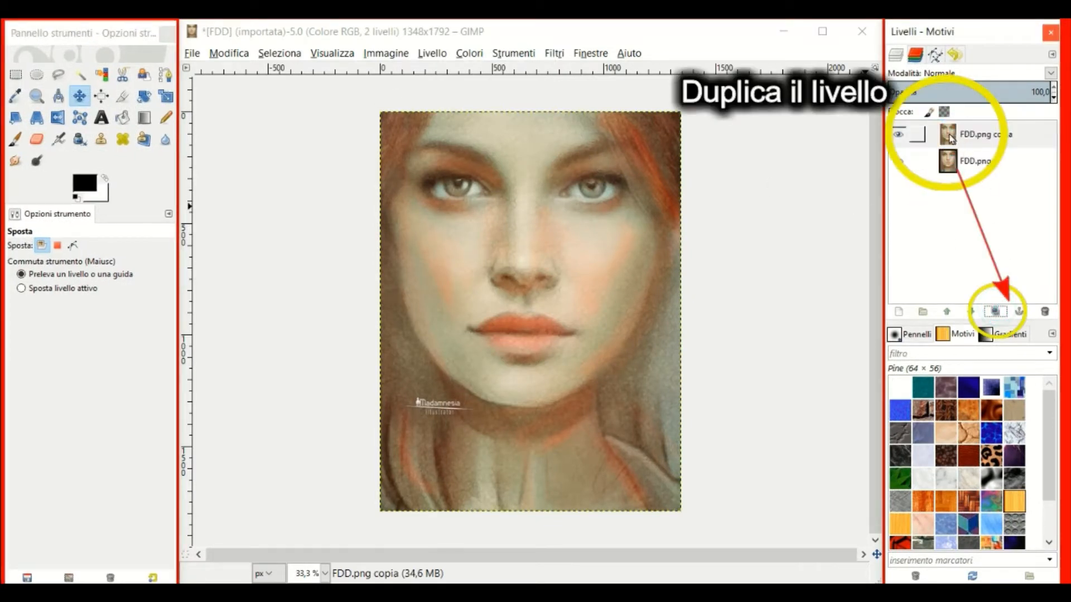
pyautogui.click(898, 163)
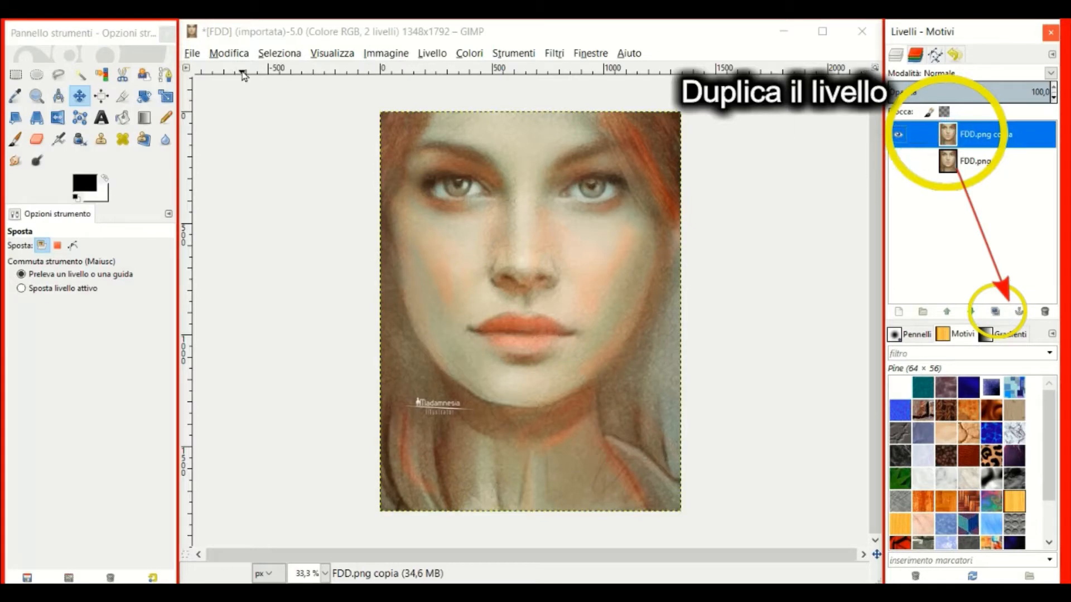
# Lasso the lower-right jaw and neck, then copy and paste it as a floating selection.
pyautogui.click(60, 78)
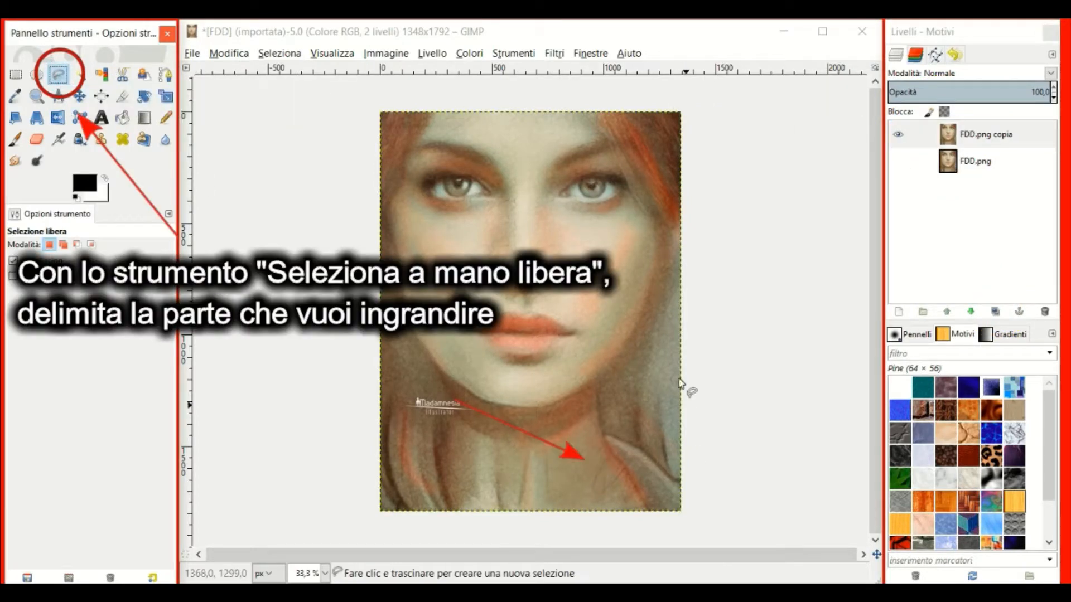
pyautogui.moveTo(666, 335)
pyautogui.mouseDown()
pyautogui.moveTo(581, 351)
pyautogui.moveTo(551, 390)
pyautogui.moveTo(546, 437)
pyautogui.mouseUp()
pyautogui.moveTo(557, 502)
pyautogui.mouseDown()
pyautogui.moveTo(618, 532)
pyautogui.moveTo(701, 533)
pyautogui.moveTo(718, 520)
pyautogui.moveTo(720, 395)
pyautogui.moveTo(708, 356)
pyautogui.moveTo(666, 333)
pyautogui.mouseUp()
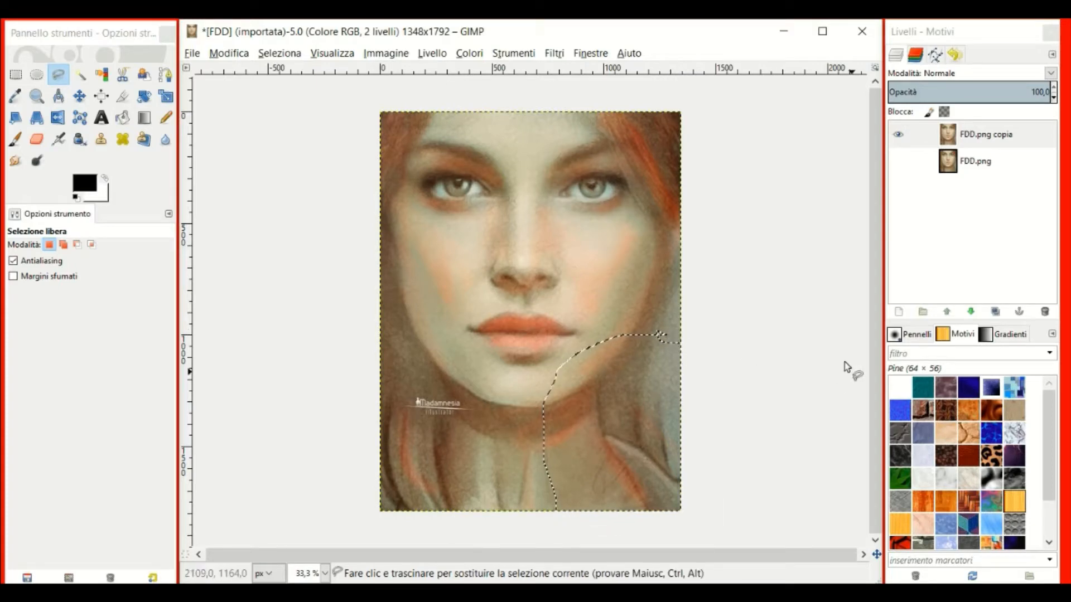
pyautogui.click(232, 54)
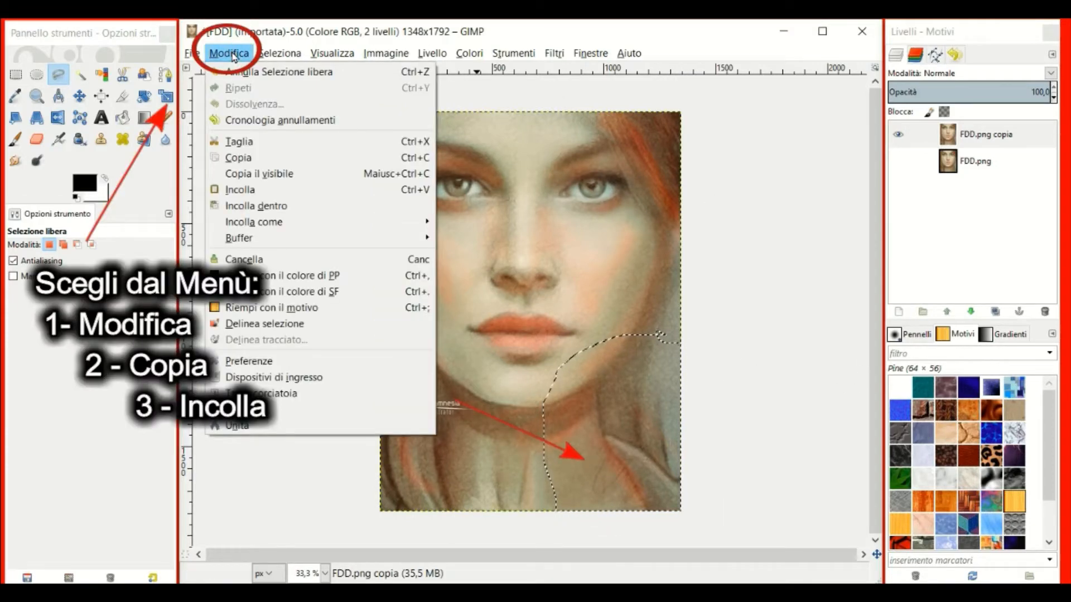
pyautogui.click(242, 158)
pyautogui.click(225, 54)
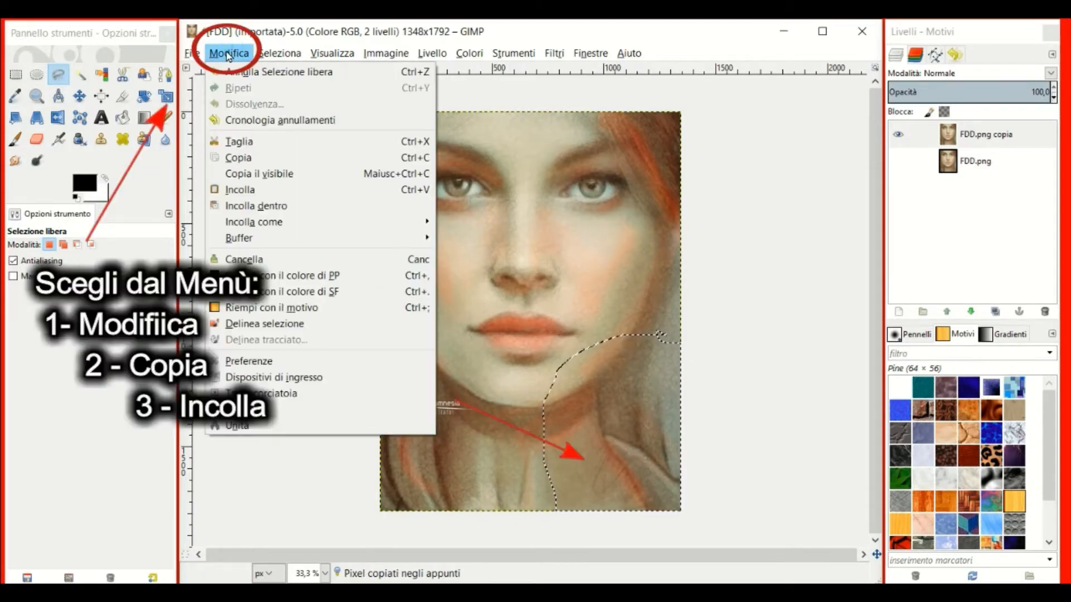
pyautogui.click(242, 191)
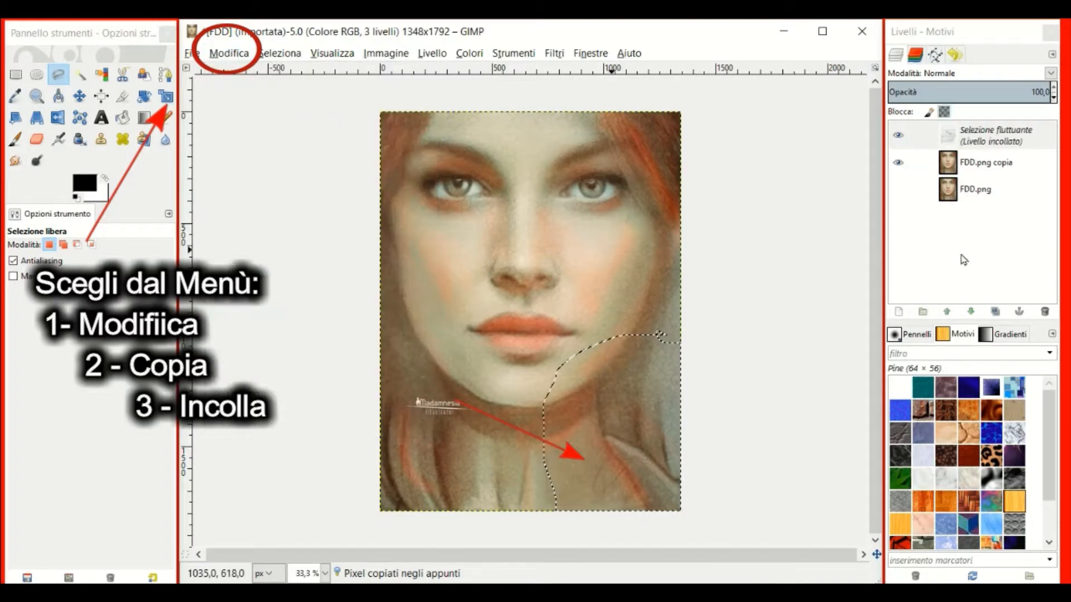
# Make the floating paste a new layer and shift it about 60 px right over the neck.
pyautogui.rightClick(950, 137)
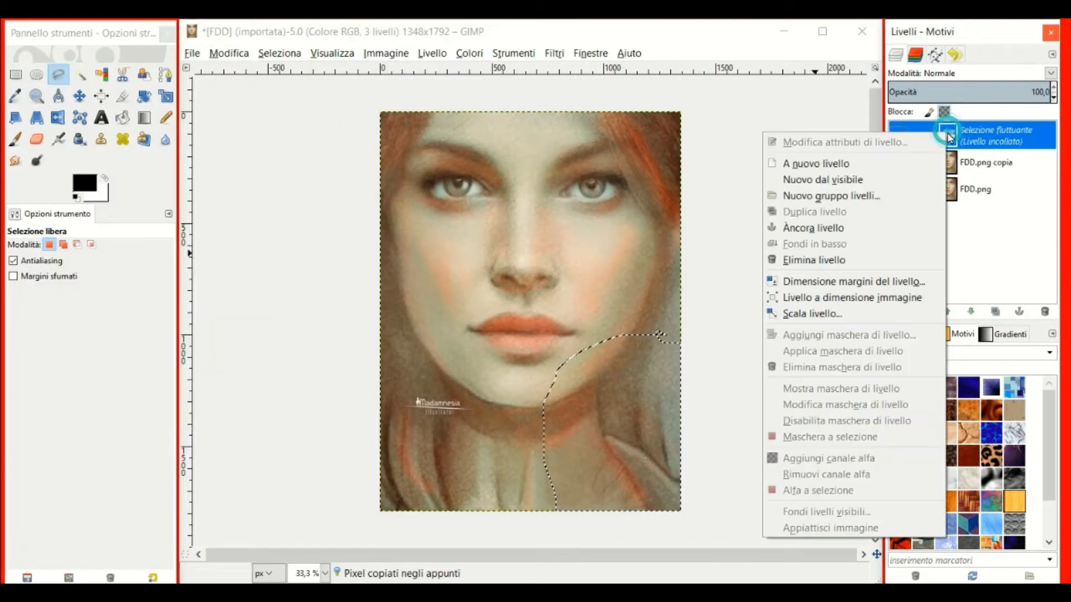
pyautogui.click(835, 165)
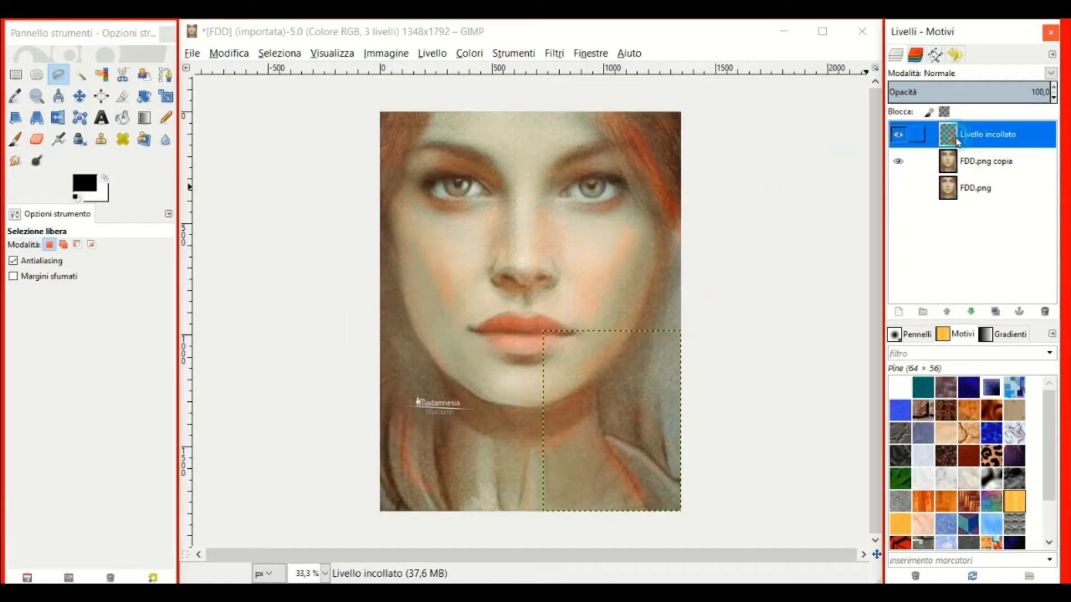
pyautogui.click(80, 98)
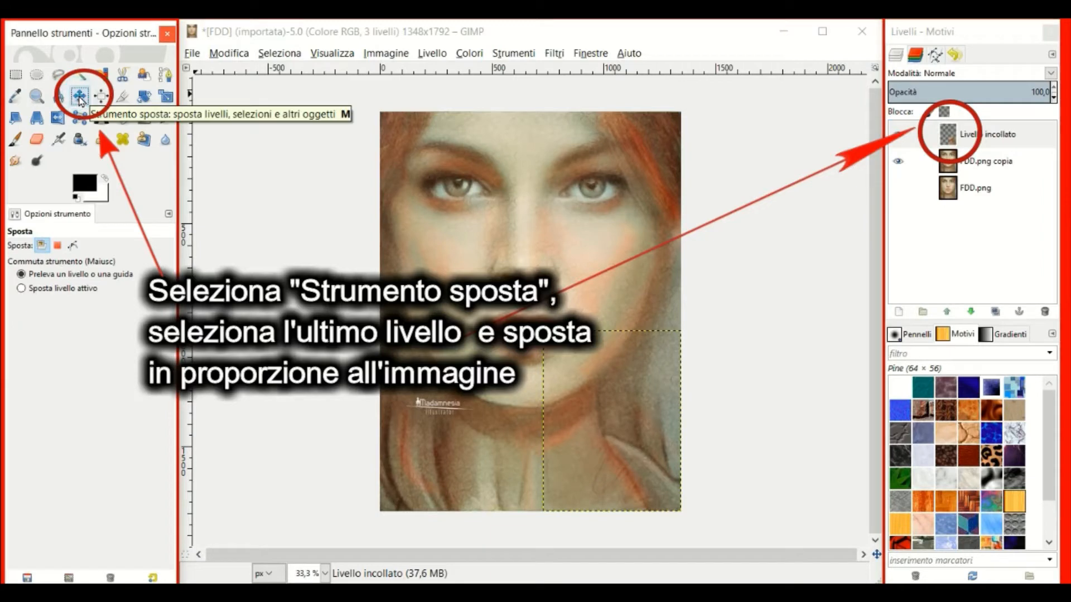
pyautogui.click(595, 444)
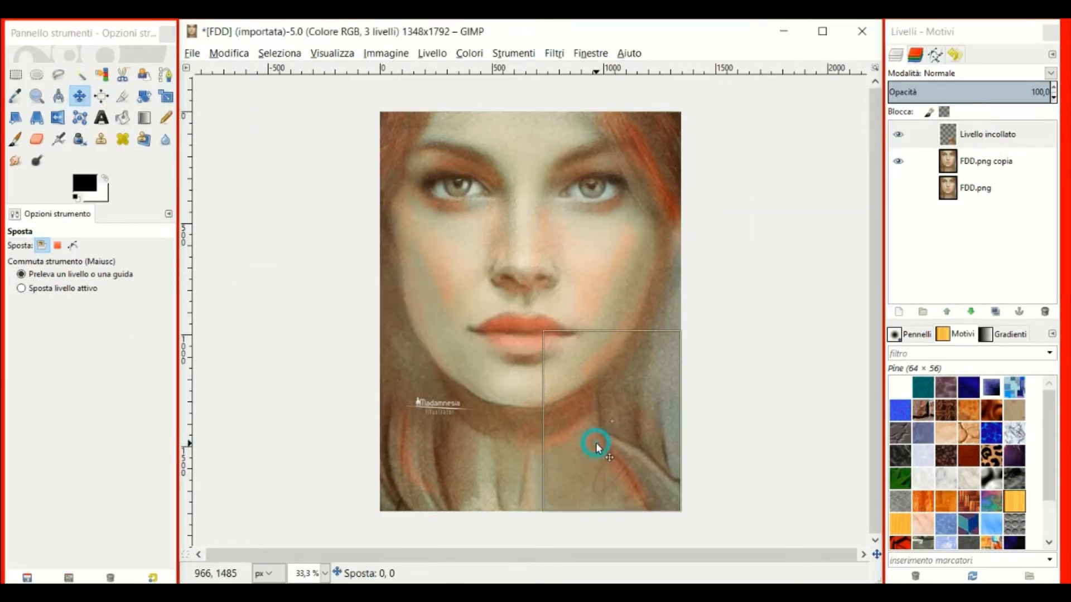
pyautogui.moveTo(596, 444); pyautogui.dragTo(608, 441)
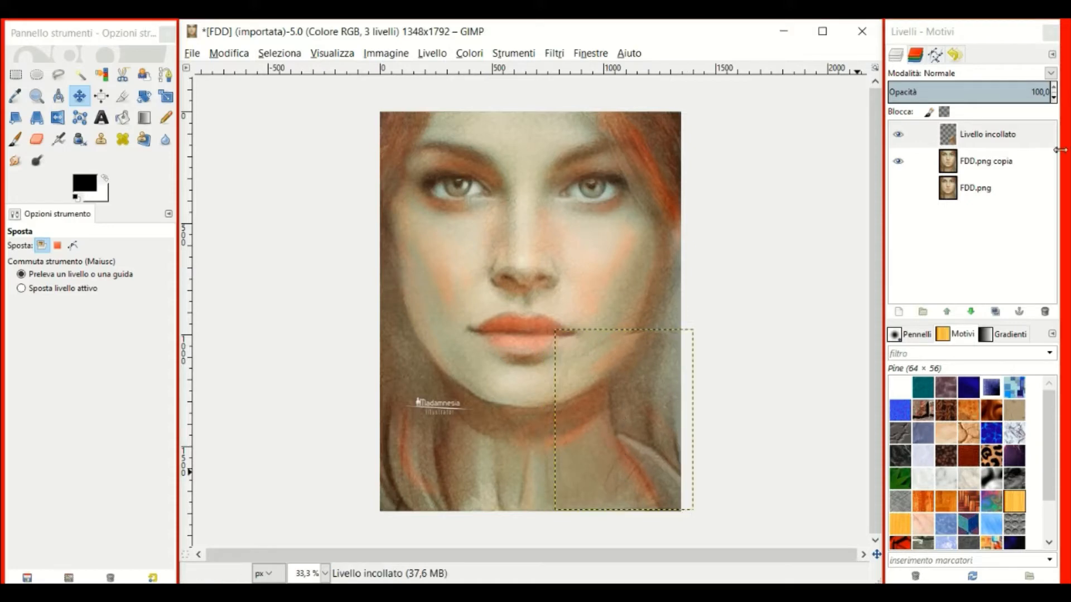
pyautogui.rightClick(948, 142)
# Fit the pasted layer to image size and set the eraser to size 242, opacity 46,6.
pyautogui.click(809, 307)
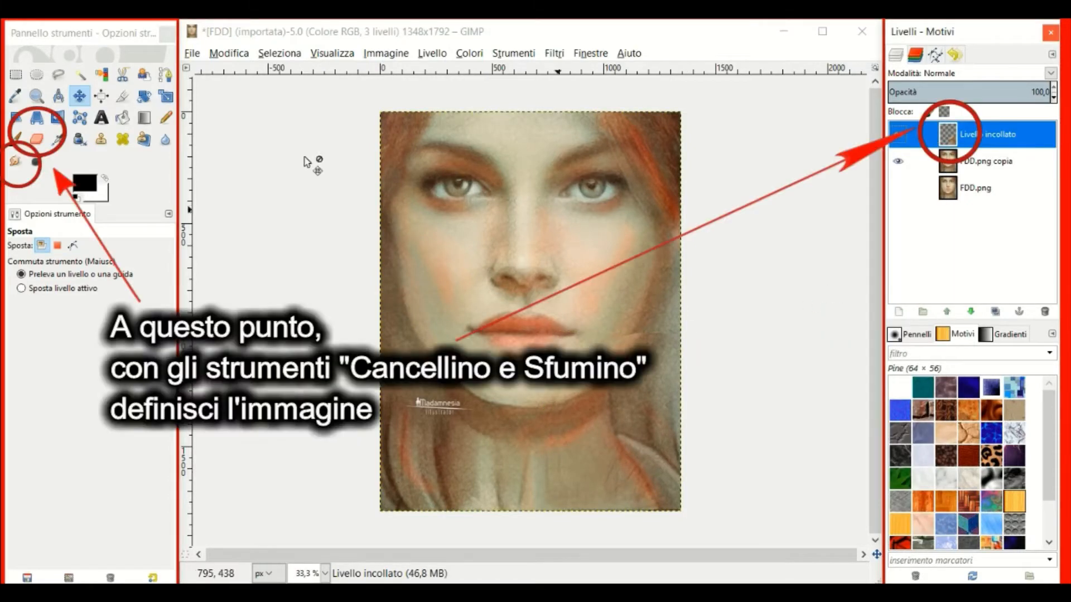
pyautogui.click(37, 139)
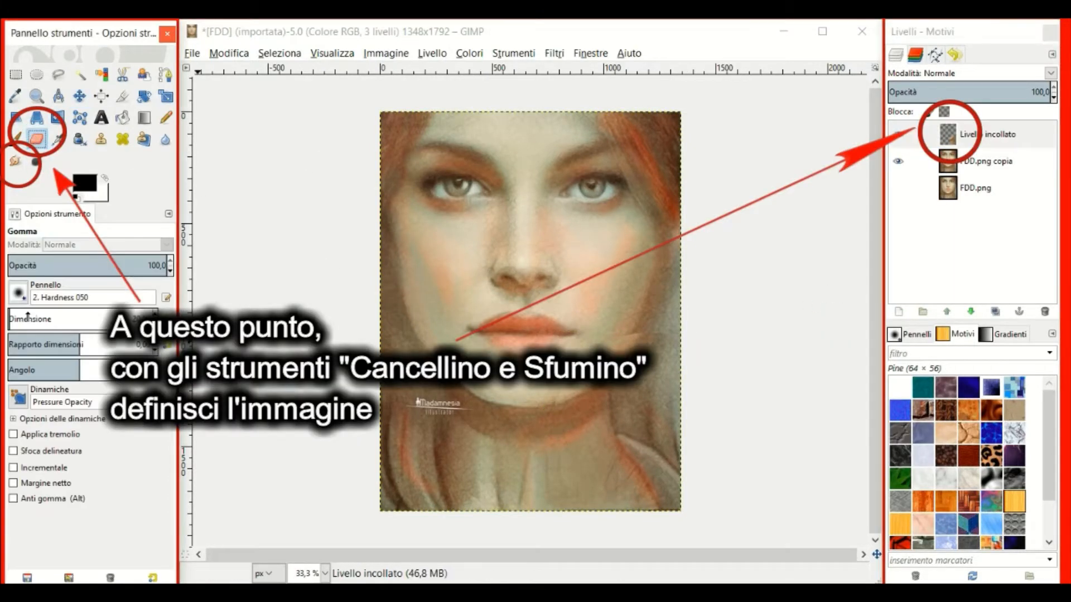
pyautogui.click(16, 316)
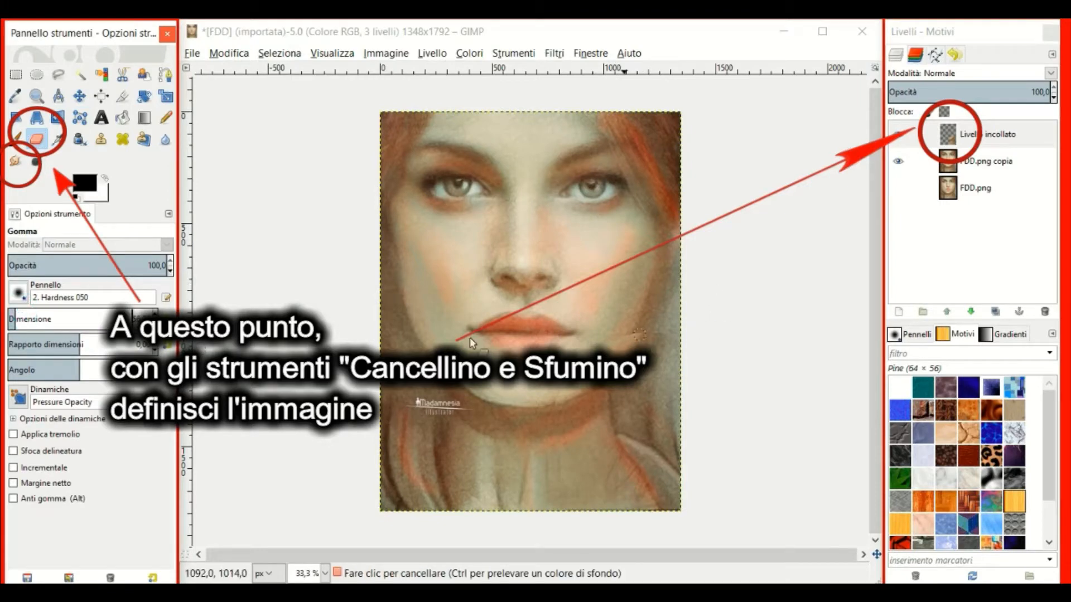
pyautogui.moveTo(28, 315); pyautogui.dragTo(42, 318)
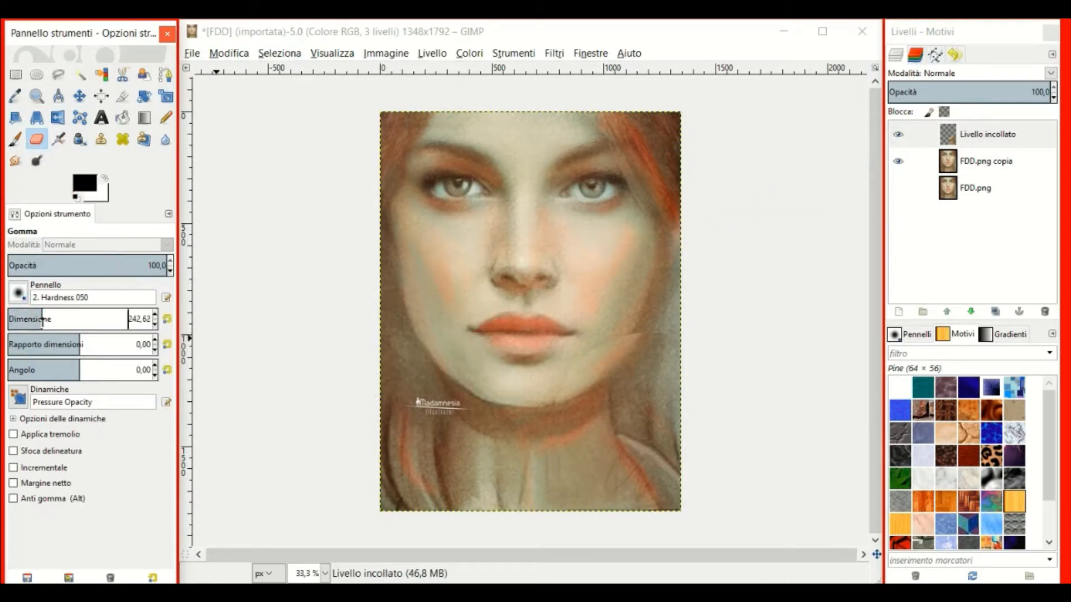
pyautogui.click(82, 262)
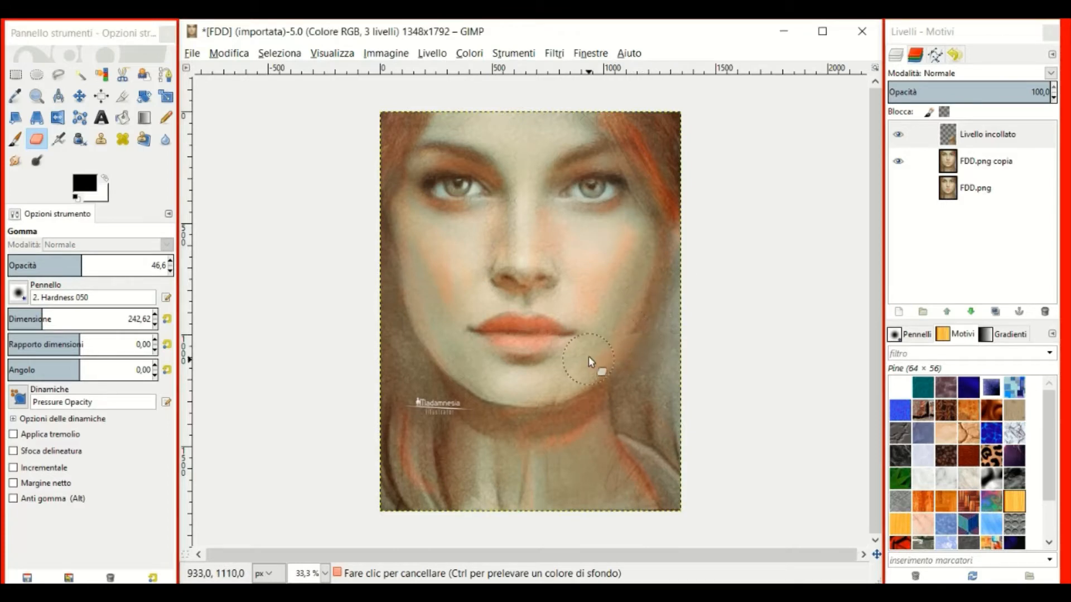
# Softly erase the pasted edge along the right jaw and toggle the layer to compare.
pyautogui.moveTo(525, 406); pyautogui.dragTo(641, 337)
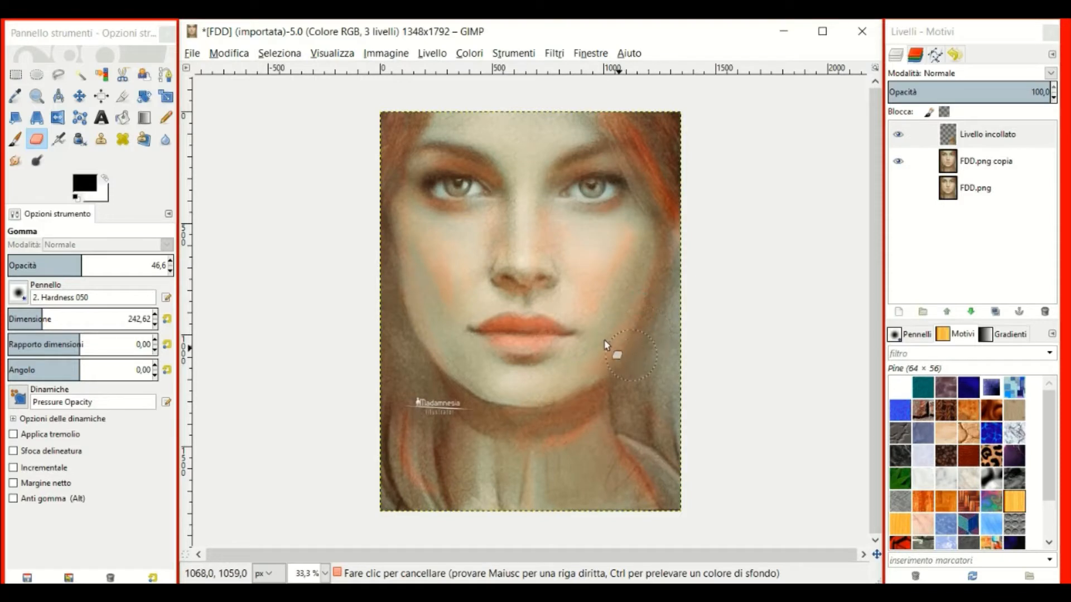
pyautogui.moveTo(583, 361)
pyautogui.mouseDown()
pyautogui.moveTo(602, 349)
pyautogui.moveTo(515, 398)
pyautogui.mouseUp()
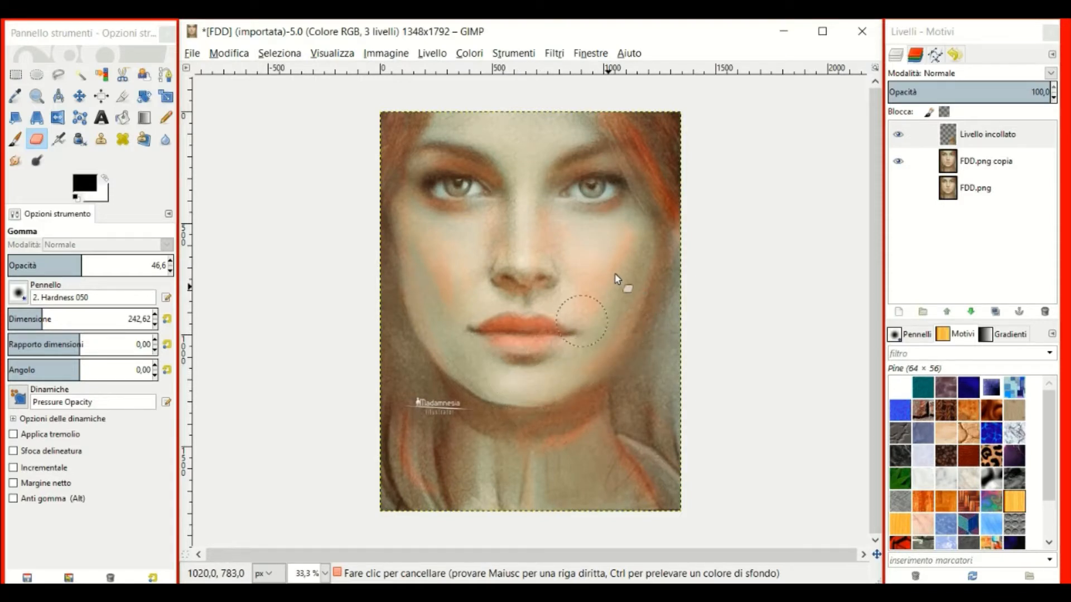
pyautogui.click(898, 138)
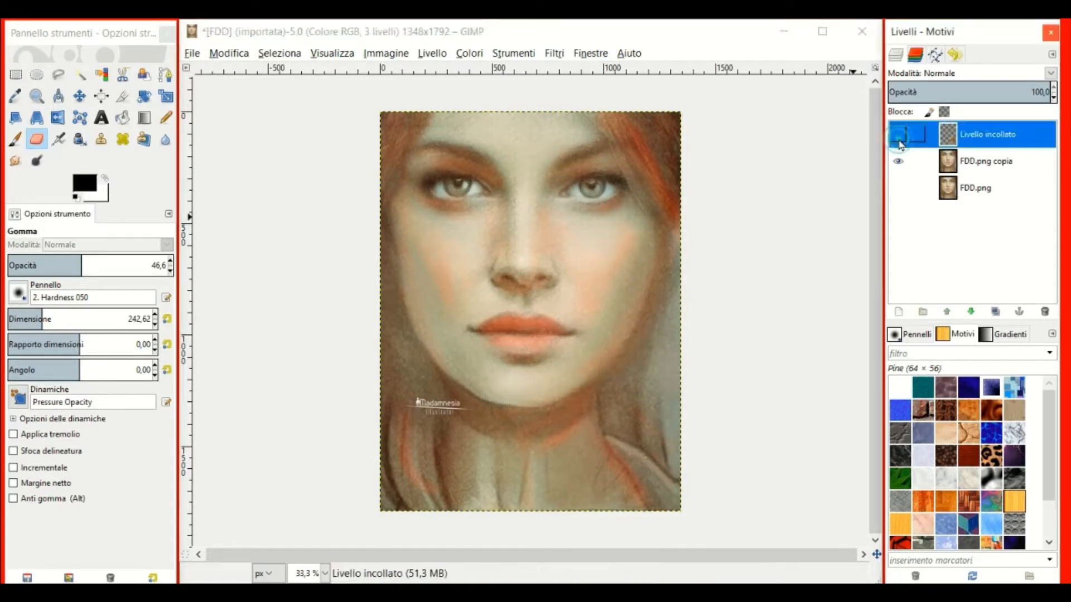
pyautogui.click(899, 142)
pyautogui.click(899, 143)
pyautogui.click(899, 143)
# Erase more of the pasted edge into the right cheek and jaw, then recheck the blend.
pyautogui.moveTo(650, 347)
pyautogui.mouseDown()
pyautogui.moveTo(625, 339)
pyautogui.moveTo(616, 349)
pyautogui.mouseUp()
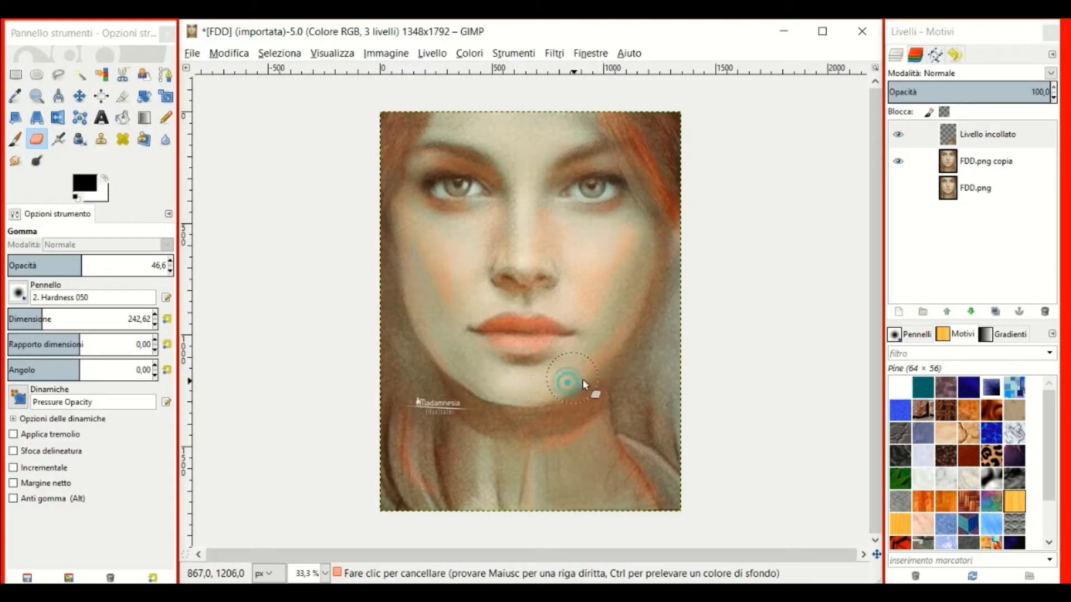
pyautogui.moveTo(632, 299)
pyautogui.mouseDown()
pyautogui.moveTo(619, 271)
pyautogui.moveTo(634, 256)
pyautogui.mouseUp()
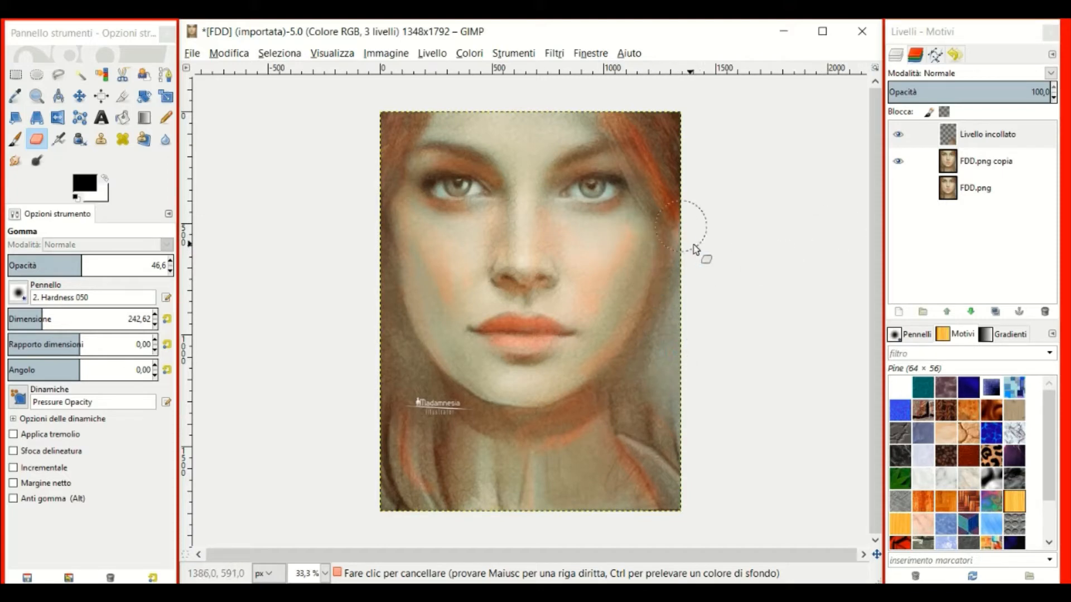
pyautogui.click(896, 135)
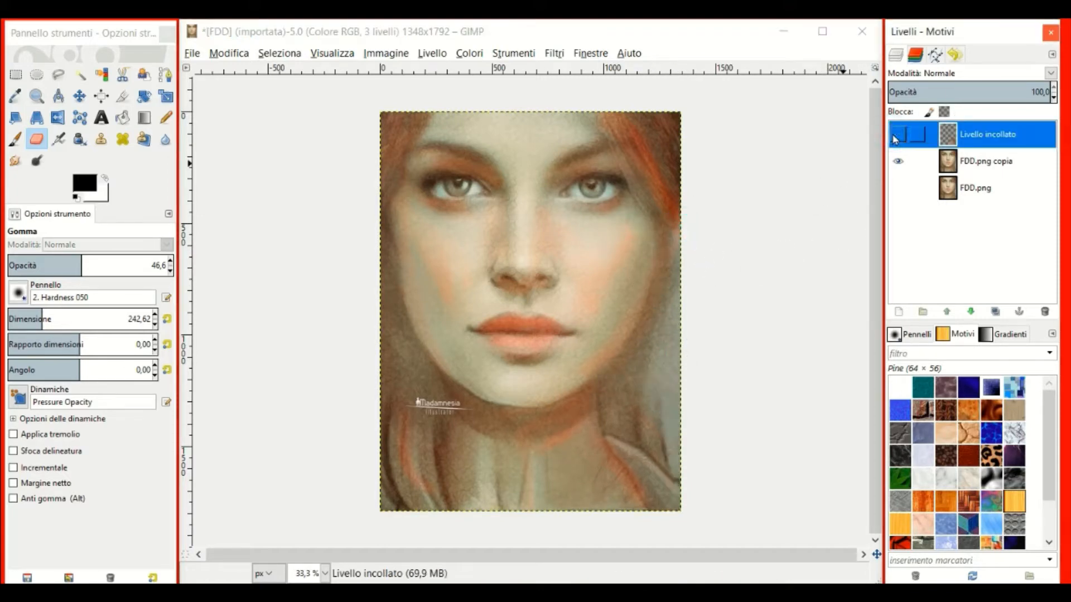
pyautogui.click(896, 135)
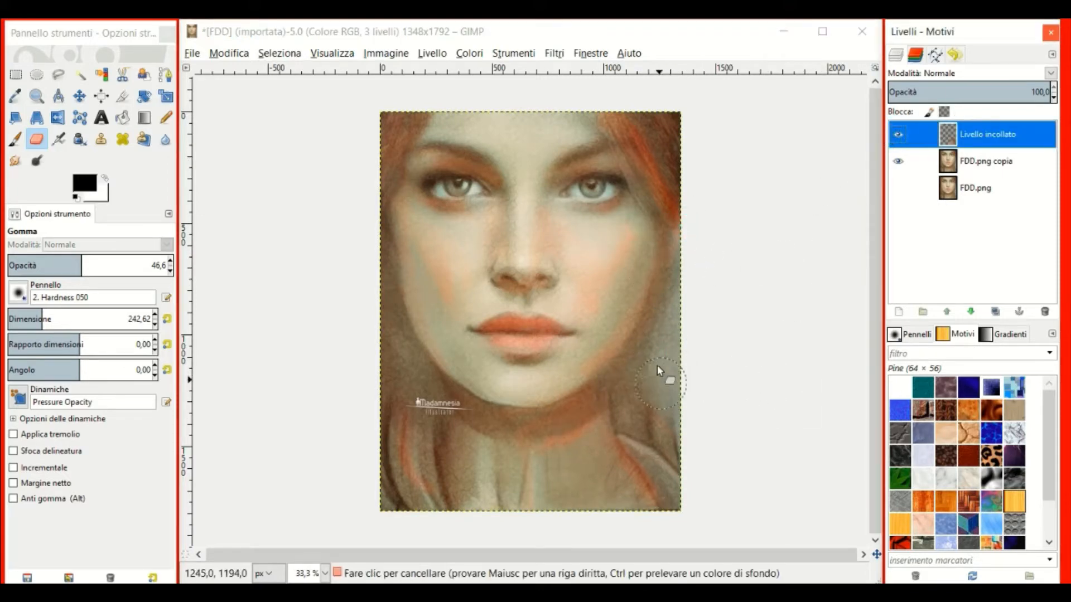
# Smudge the pasted area near the chin and neck, then compare with the layer hidden.
pyautogui.click(950, 137)
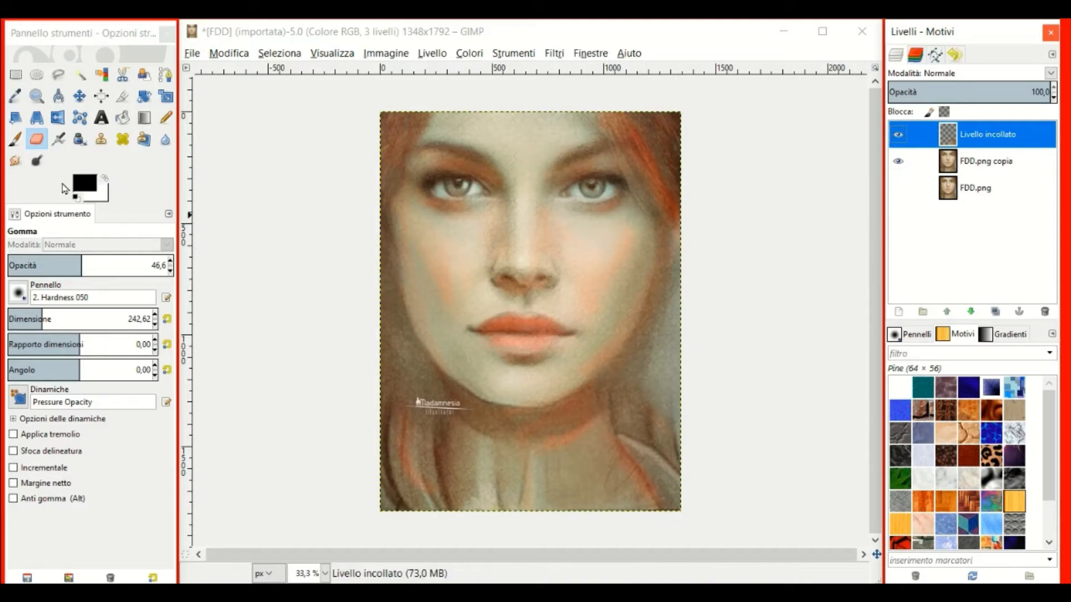
pyautogui.click(15, 161)
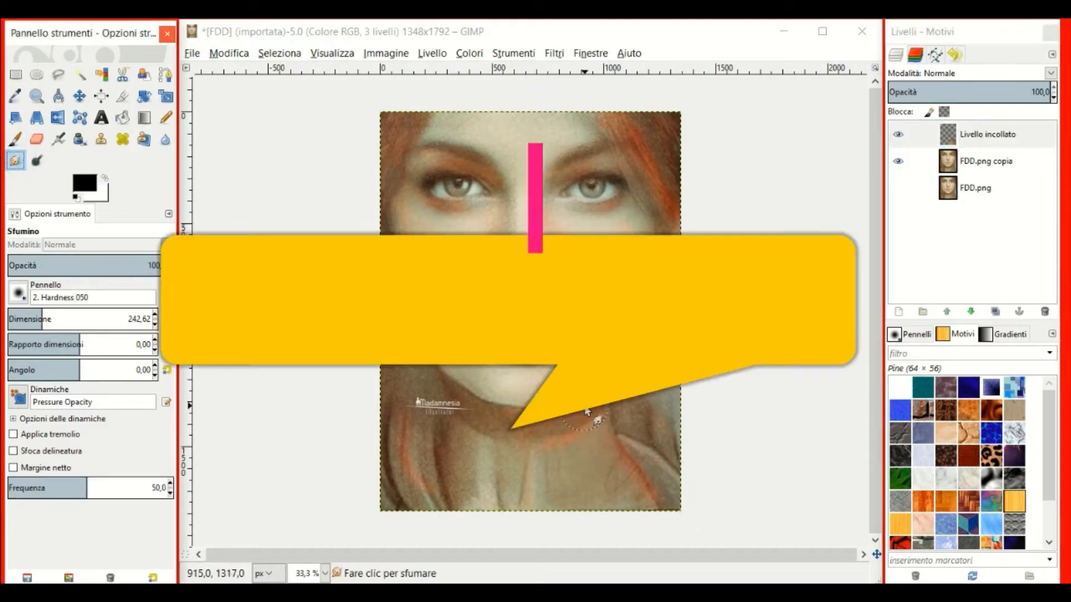
pyautogui.moveTo(584, 408)
pyautogui.mouseDown()
pyautogui.moveTo(584, 396)
pyautogui.moveTo(566, 407)
pyautogui.mouseUp()
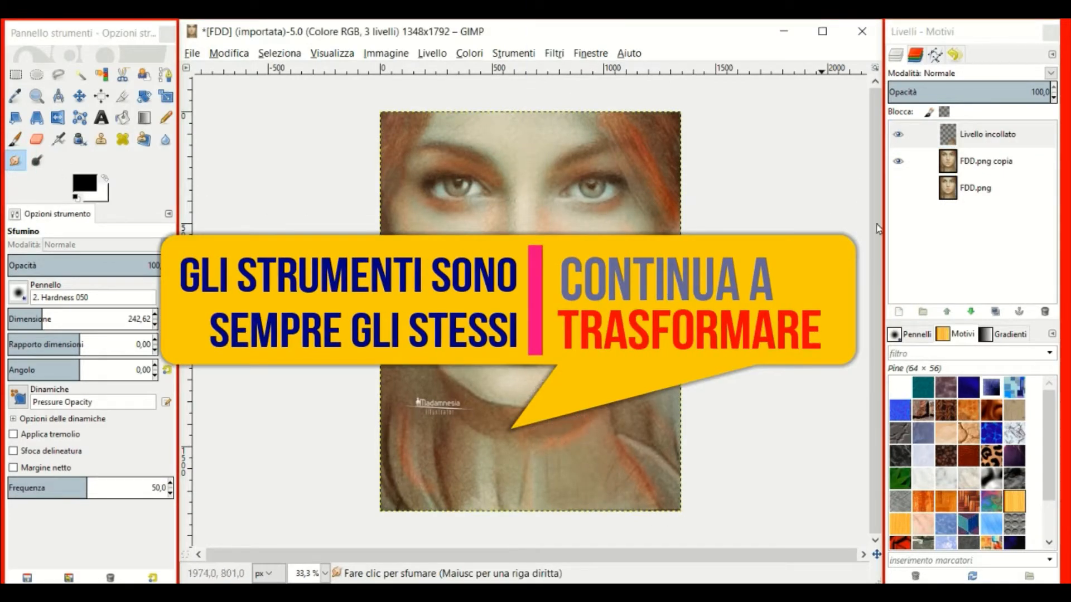
pyautogui.click(901, 137)
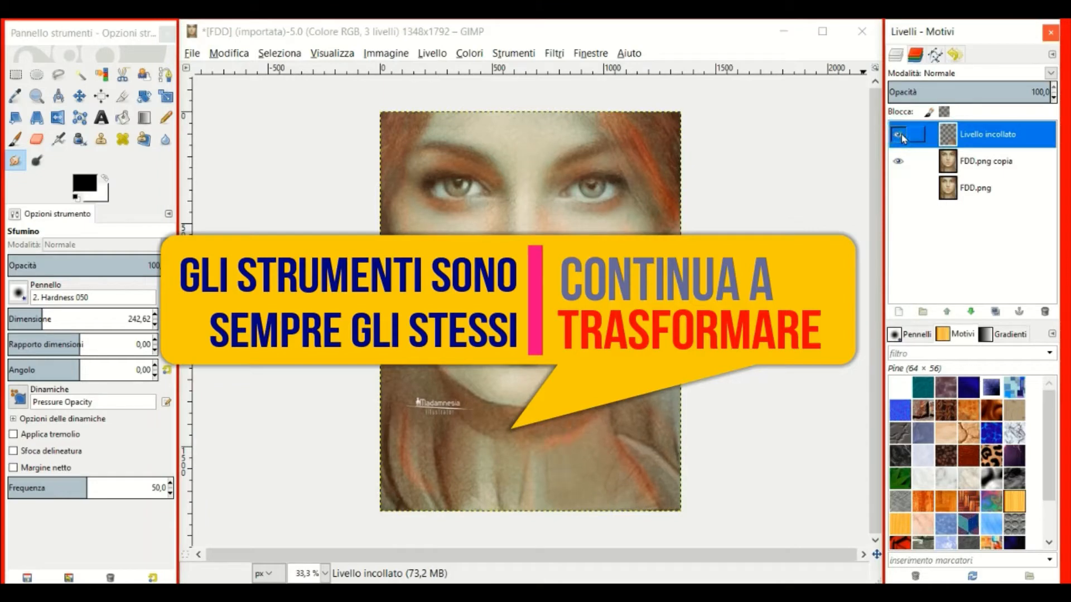
pyautogui.click(901, 137)
pyautogui.click(902, 137)
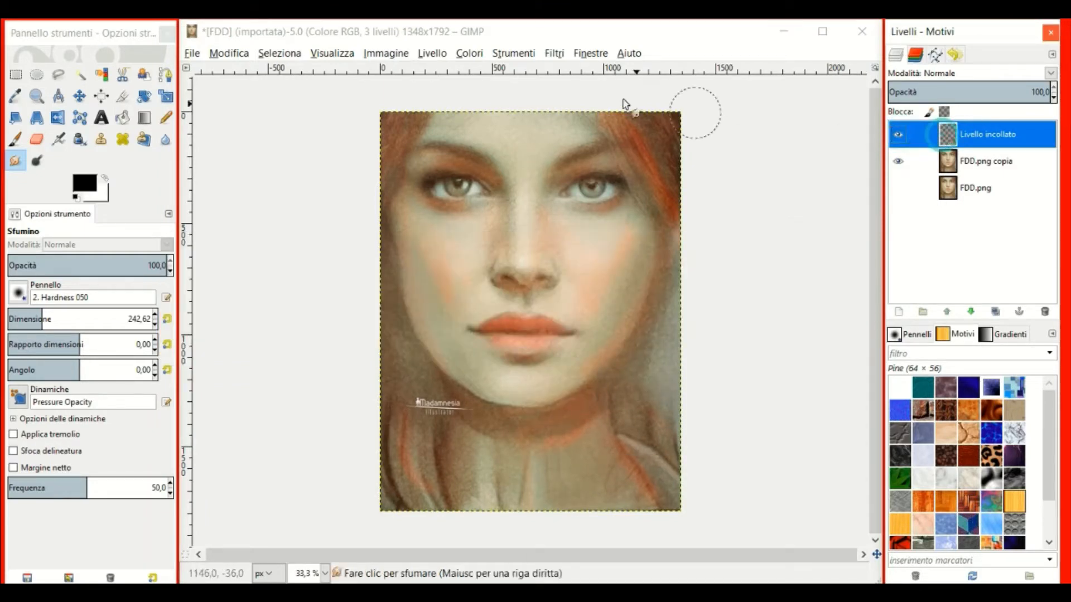
pyautogui.click(437, 54)
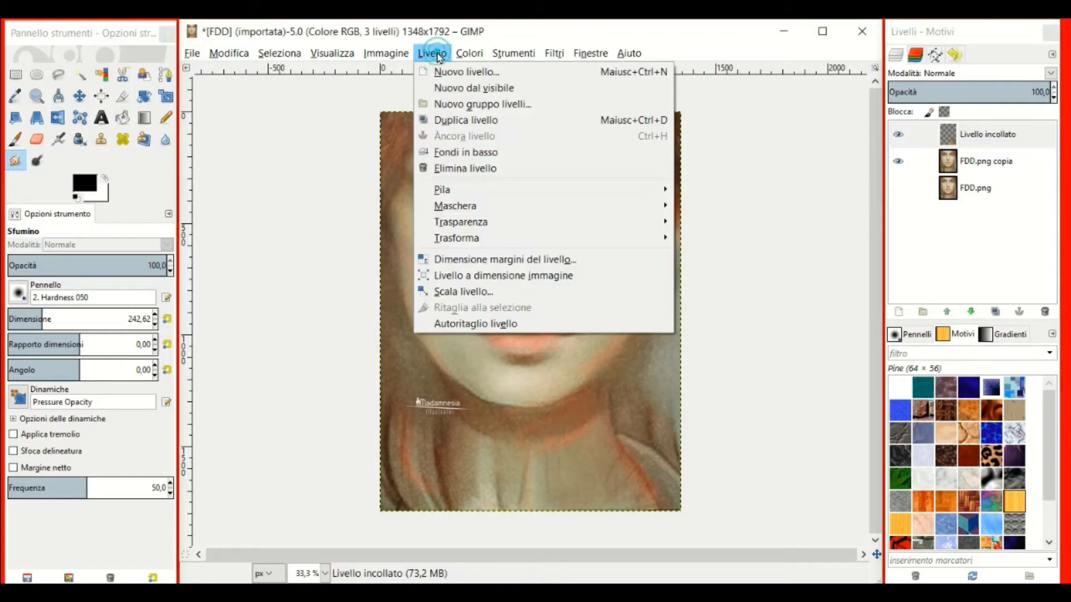
# Create a new layer from everything visible and rename it A.
pyautogui.click(468, 90)
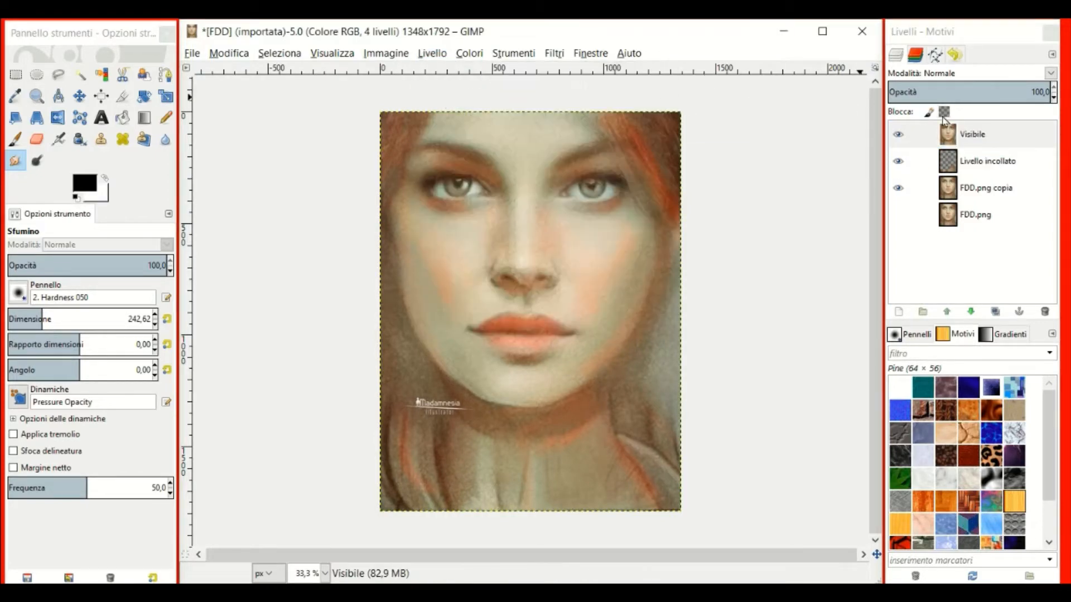
pyautogui.click(950, 135)
pyautogui.doubleClick(950, 135)
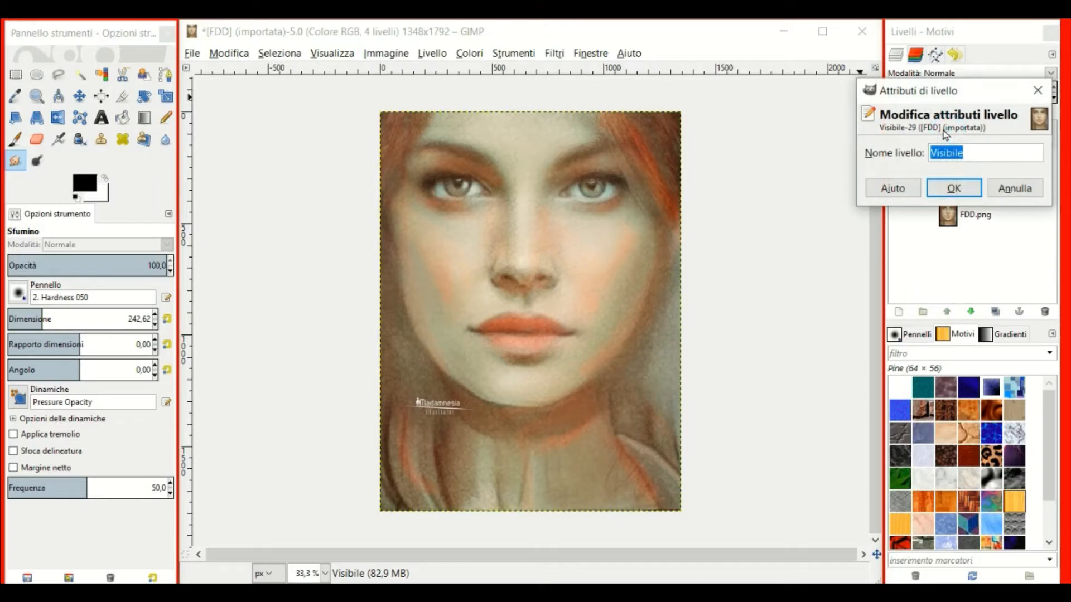
pyautogui.write('A')
pyautogui.press('Return')
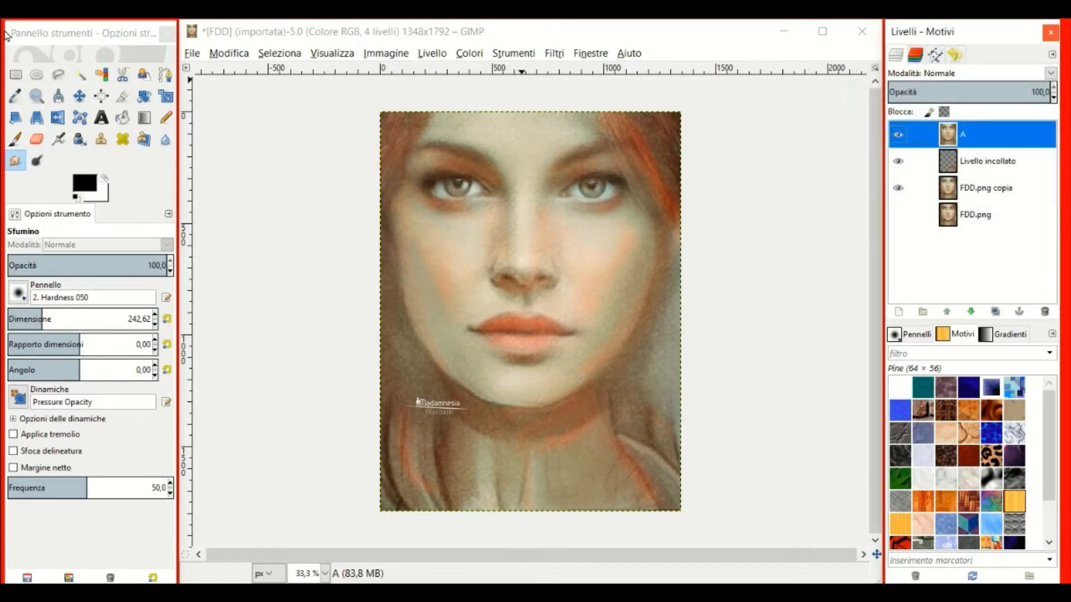
pyautogui.click(60, 76)
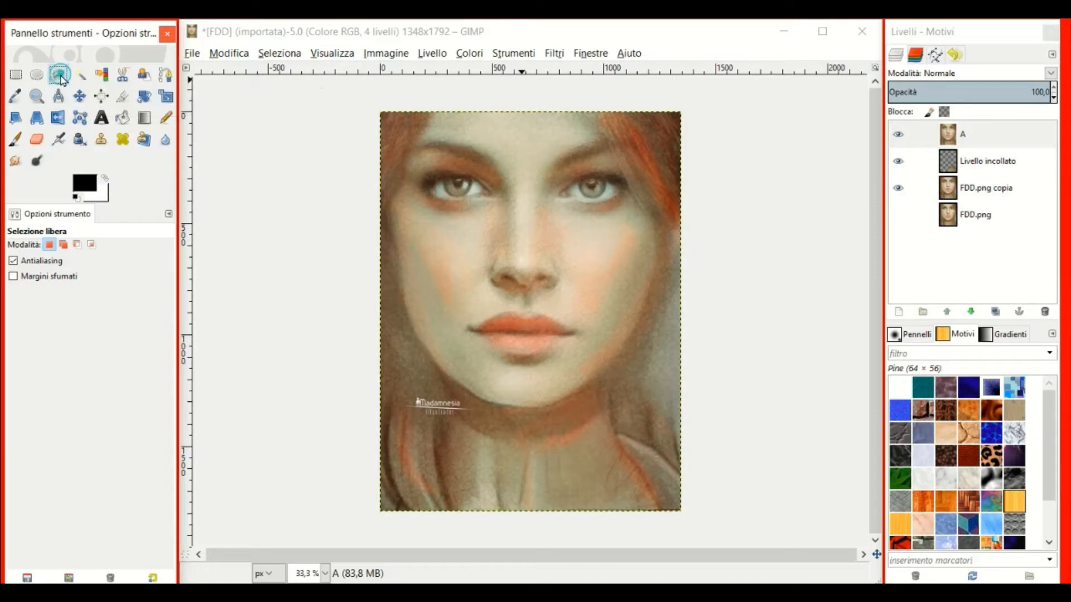
# Lasso the neck below the chin, then copy and paste it.
pyautogui.click(480, 404)
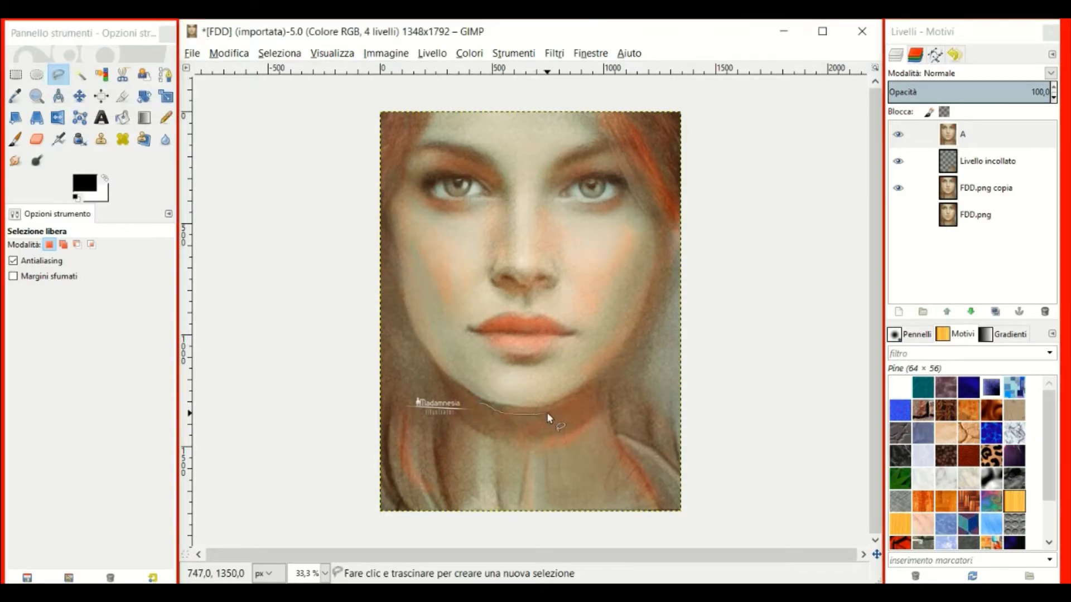
pyautogui.moveTo(547, 413)
pyautogui.mouseDown()
pyautogui.moveTo(562, 475)
pyautogui.moveTo(556, 516)
pyautogui.moveTo(516, 524)
pyautogui.moveTo(469, 494)
pyautogui.mouseUp()
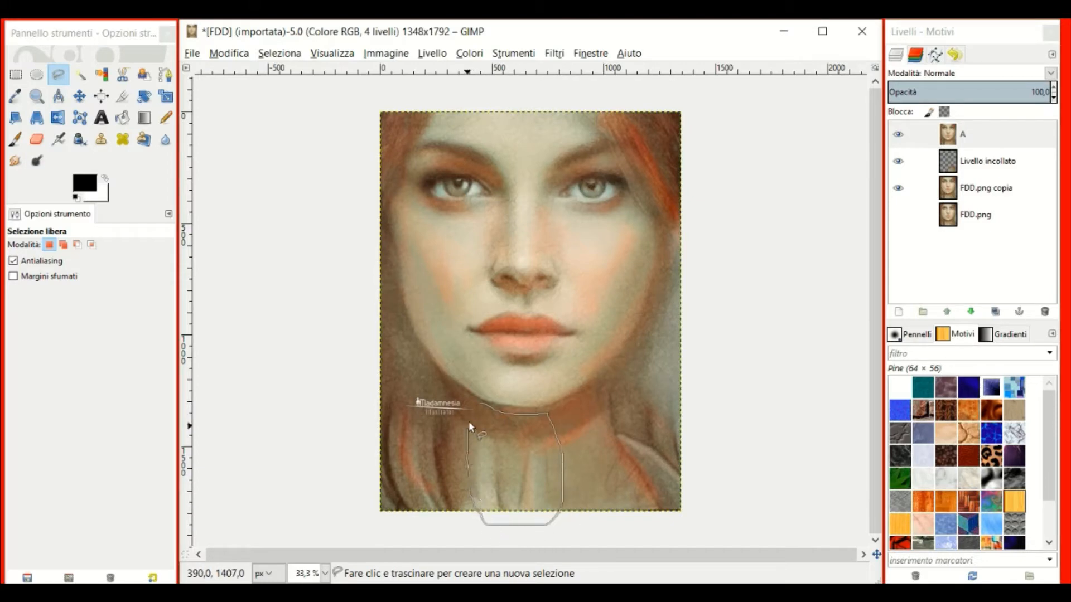
pyautogui.moveTo(469, 420); pyautogui.dragTo(476, 403)
pyautogui.click(484, 409)
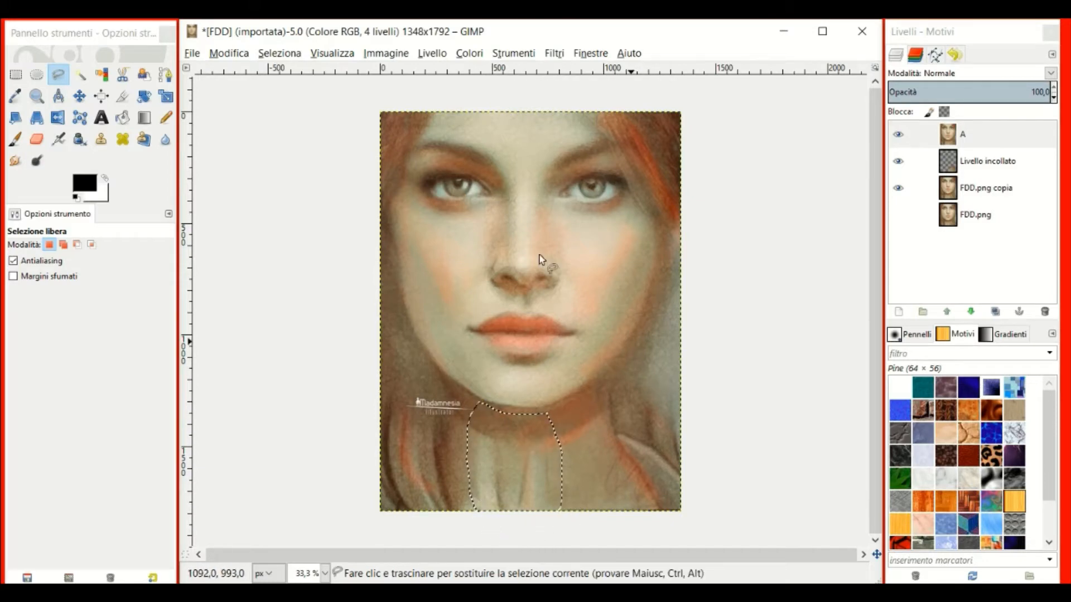
pyautogui.click(224, 53)
pyautogui.click(238, 157)
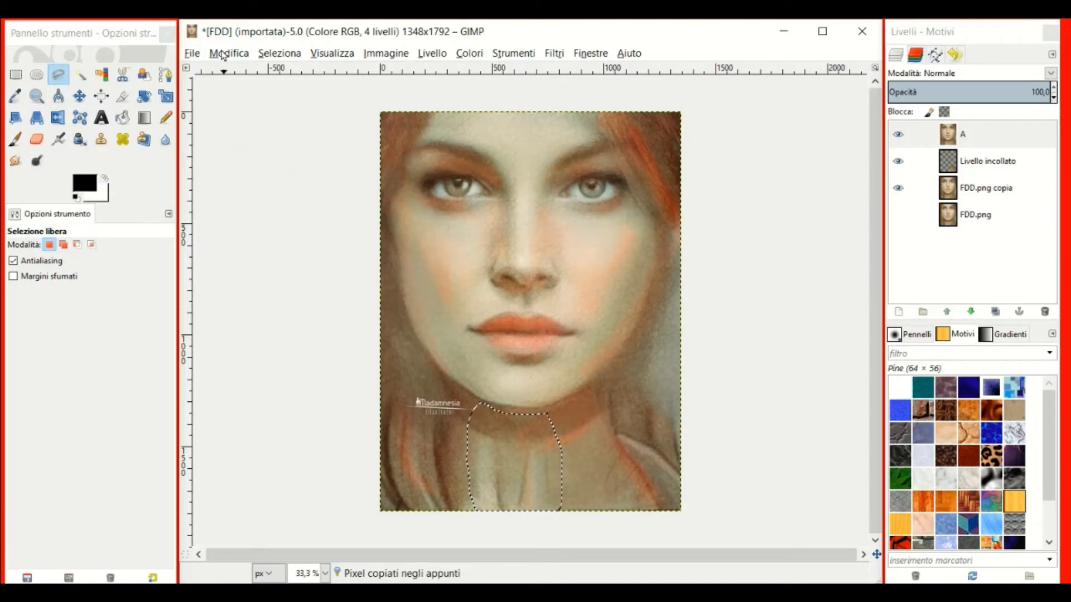
pyautogui.click(223, 54)
pyautogui.click(240, 190)
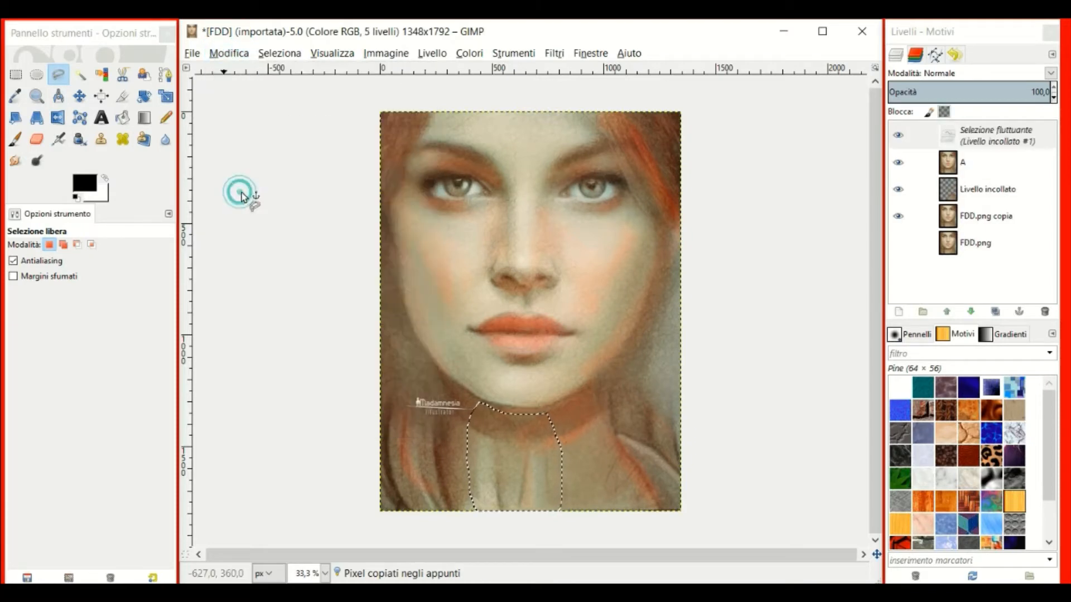
# Turn the pasted neck into its own layer and move it slightly right.
pyautogui.rightClick(952, 135)
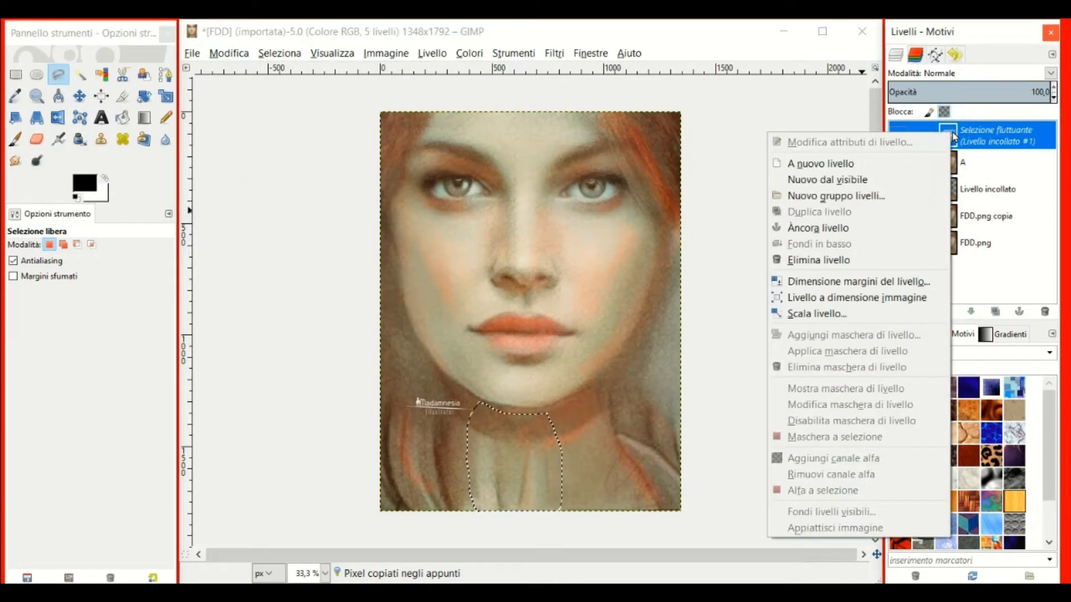
pyautogui.click(825, 164)
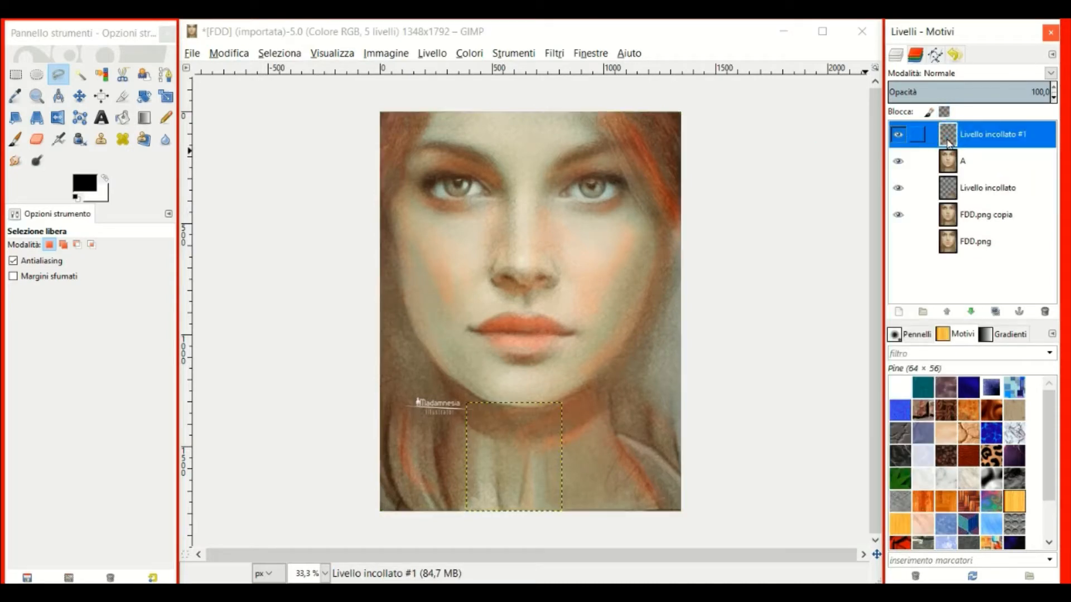
pyautogui.click(79, 96)
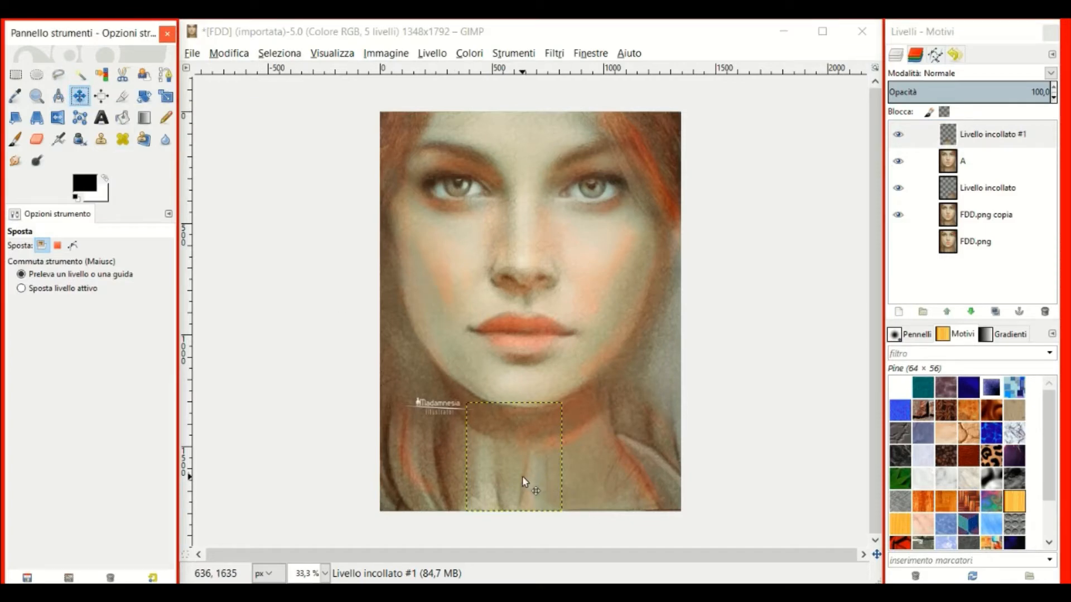
pyautogui.moveTo(522, 477); pyautogui.dragTo(538, 479)
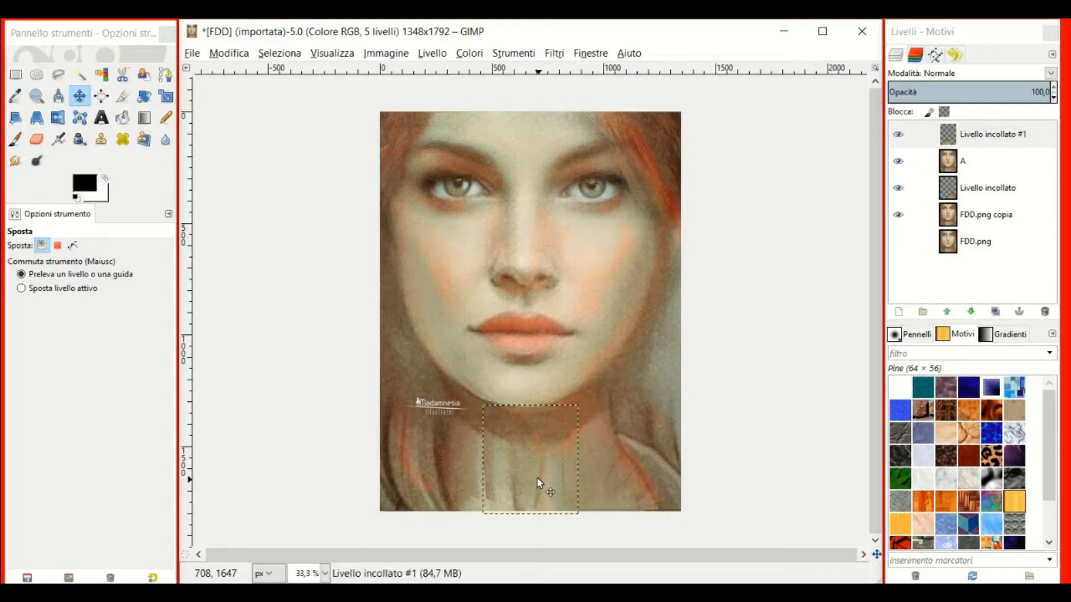
# Try flipping the pasted neck piece, then nudge it about 30 px left into place.
pyautogui.click(58, 118)
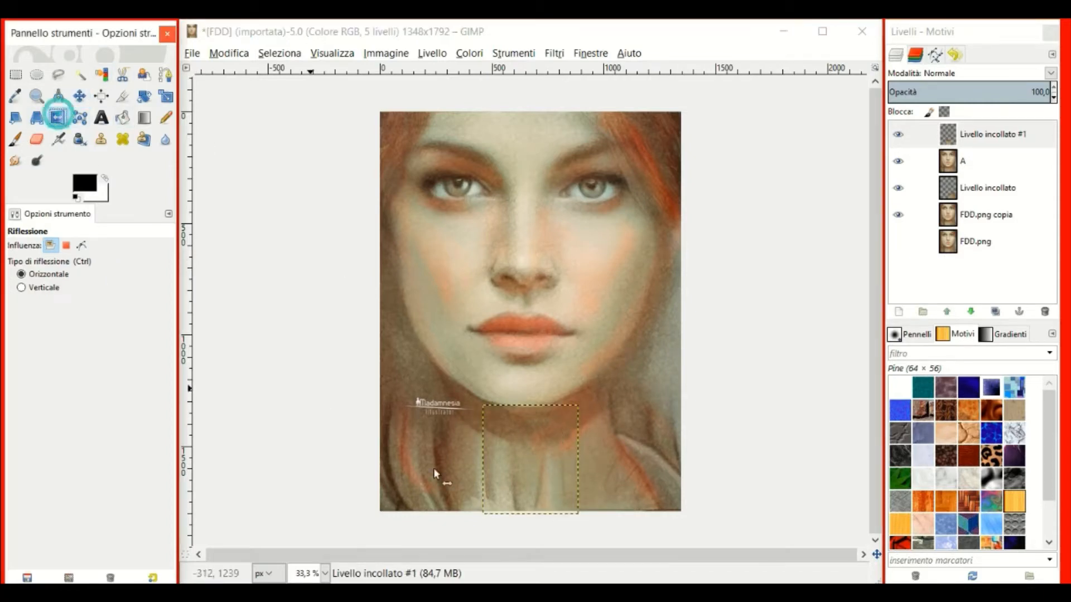
pyautogui.click(517, 488)
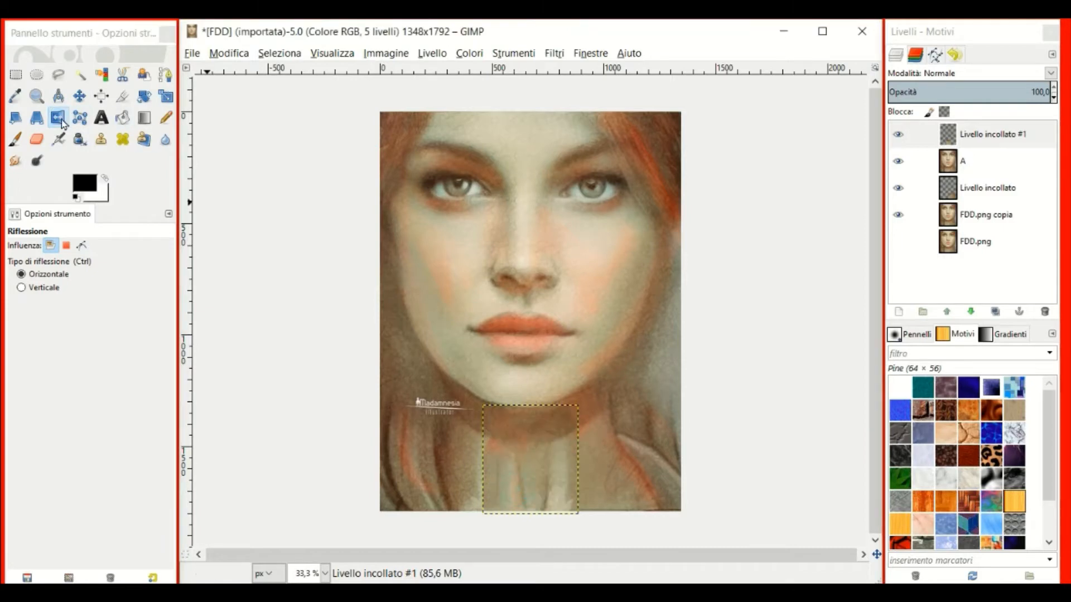
pyautogui.click(528, 478)
pyautogui.click(526, 476)
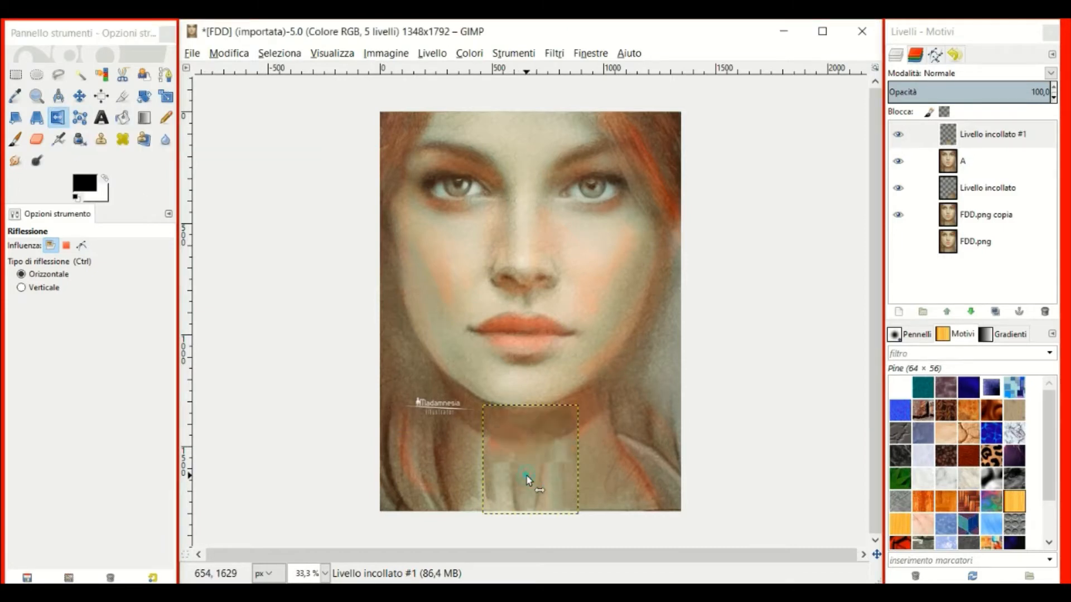
pyautogui.click(80, 96)
pyautogui.moveTo(532, 489); pyautogui.dragTo(527, 494)
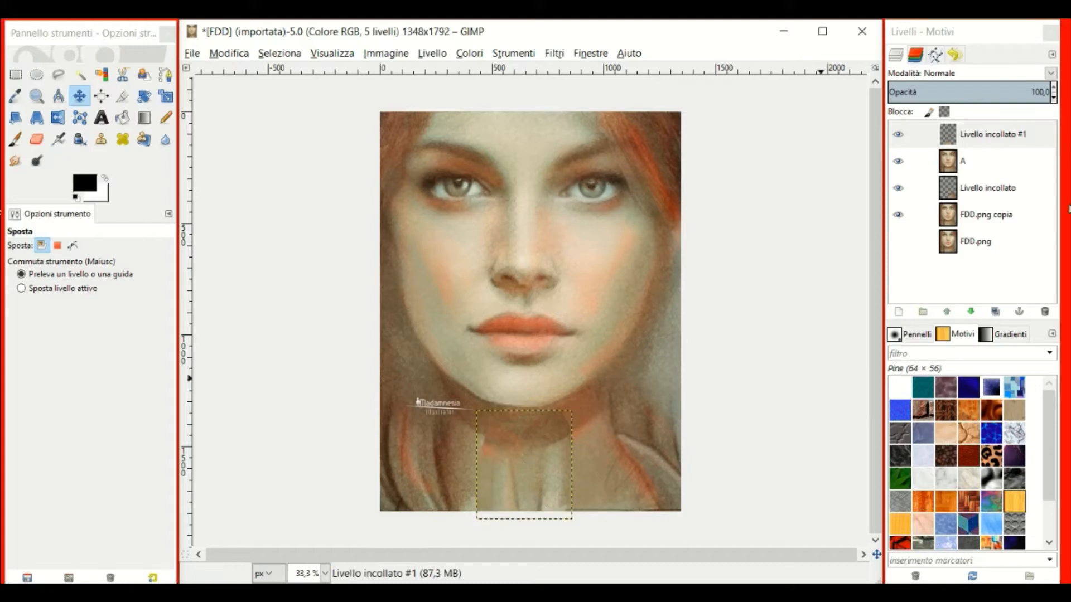
# Expand the pasted neck layer to image size and smudge it into the neck's center, left and right.
pyautogui.rightClick(943, 143)
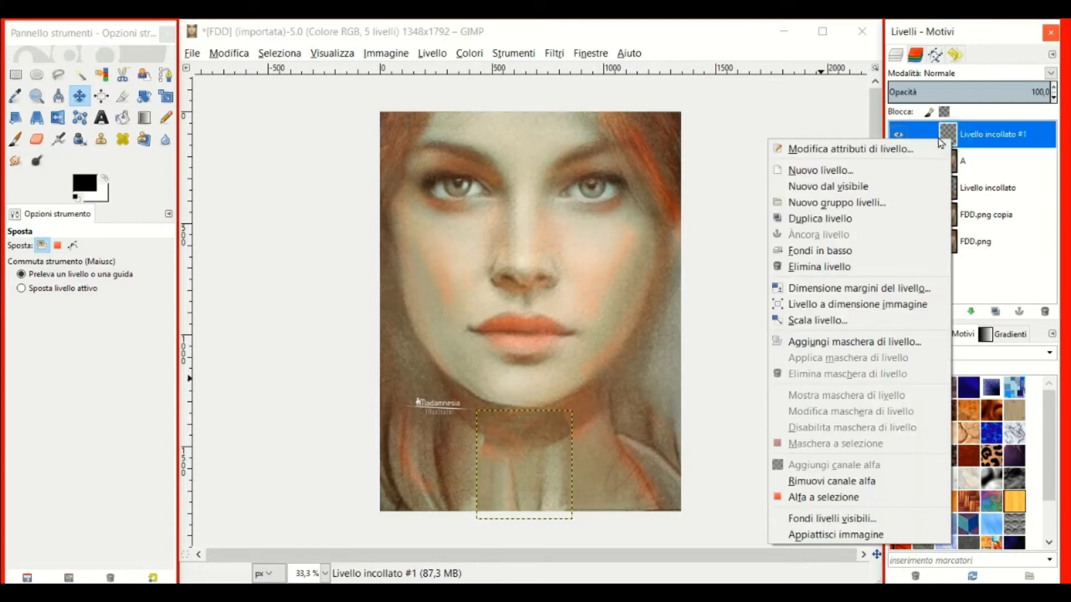
pyautogui.click(858, 304)
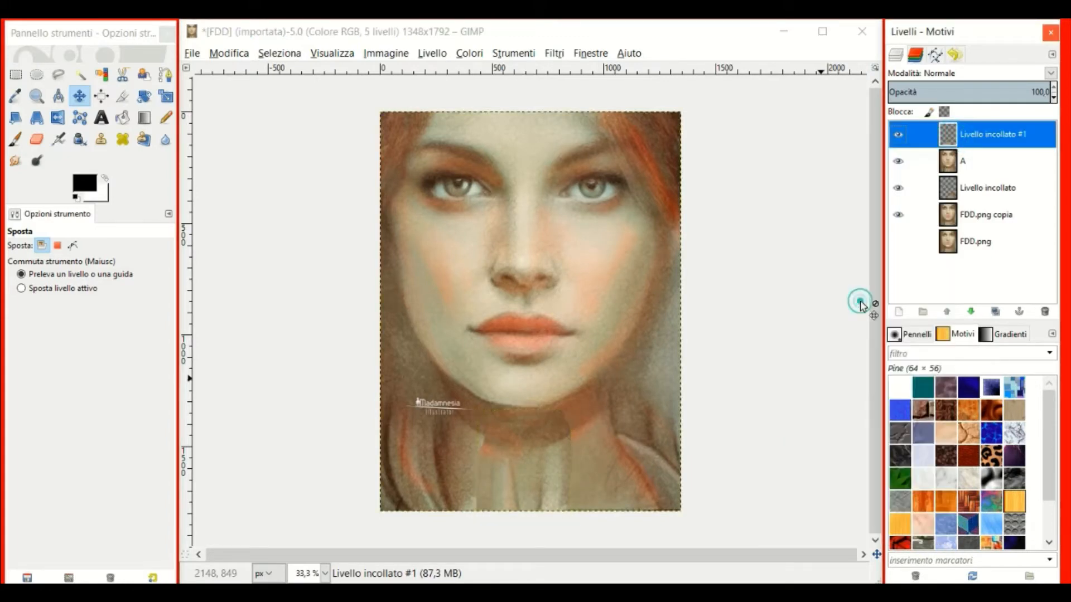
pyautogui.click(15, 162)
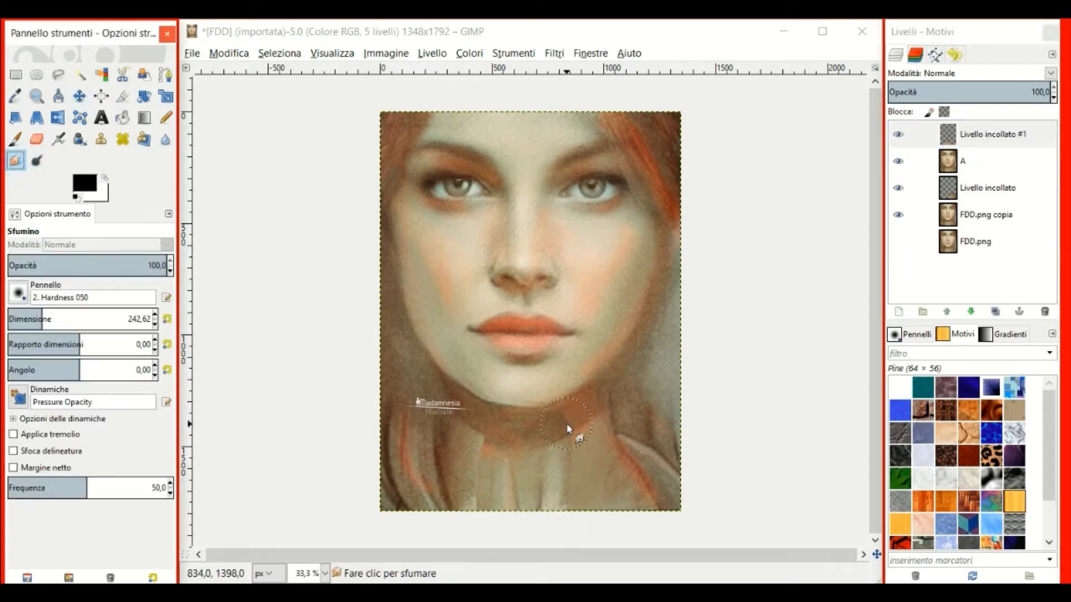
pyautogui.moveTo(563, 428)
pyautogui.mouseDown()
pyautogui.moveTo(473, 431)
pyautogui.moveTo(483, 439)
pyautogui.moveTo(501, 429)
pyautogui.moveTo(481, 412)
pyautogui.moveTo(484, 454)
pyautogui.moveTo(464, 441)
pyautogui.moveTo(478, 515)
pyautogui.moveTo(496, 439)
pyautogui.mouseUp()
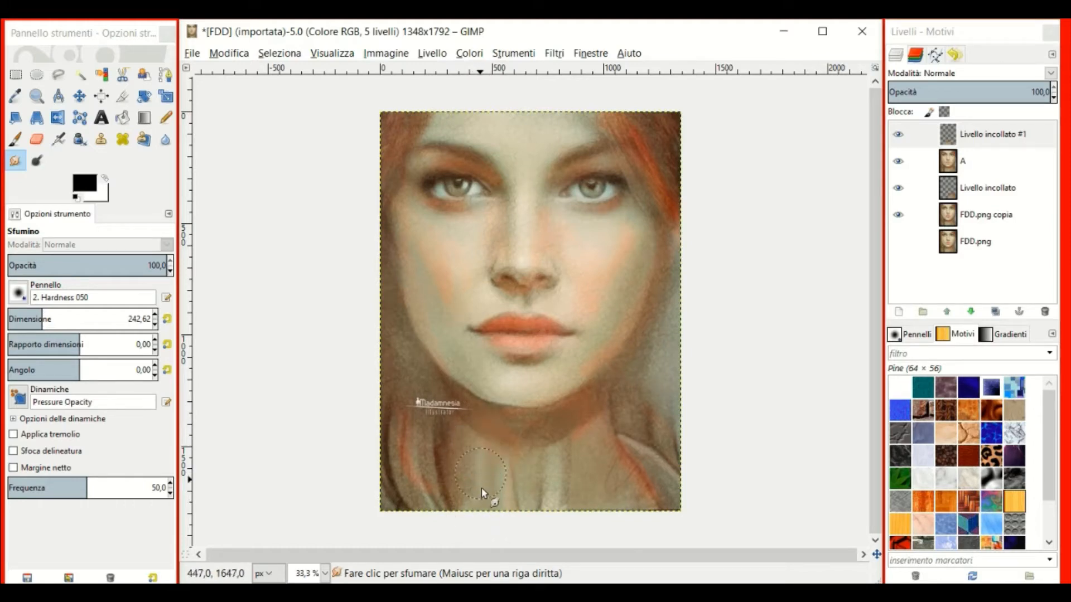
pyautogui.moveTo(478, 486); pyautogui.dragTo(468, 507)
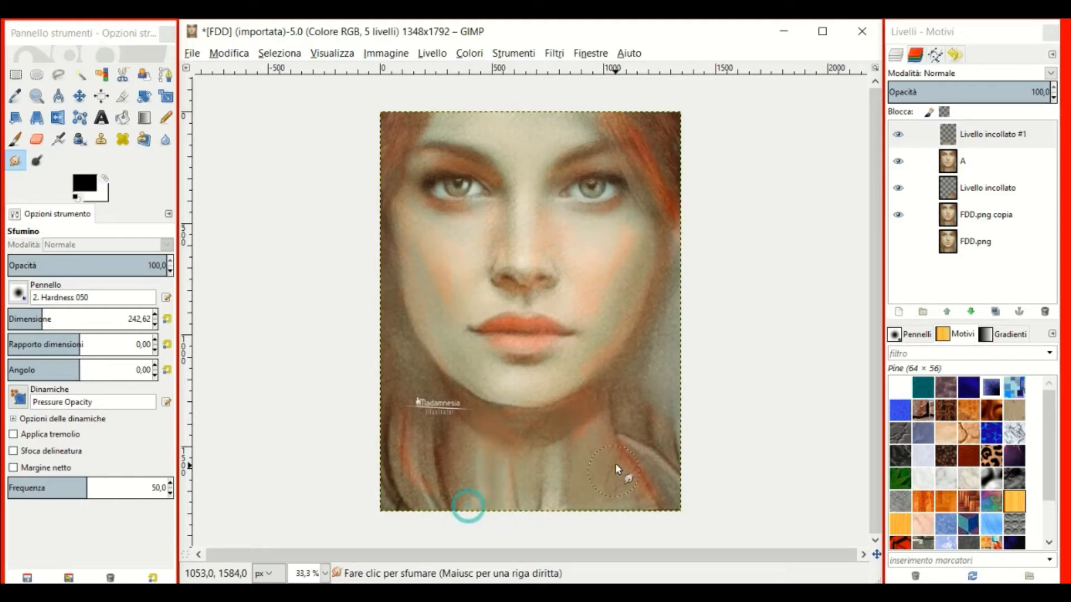
pyautogui.moveTo(615, 467); pyautogui.dragTo(583, 490)
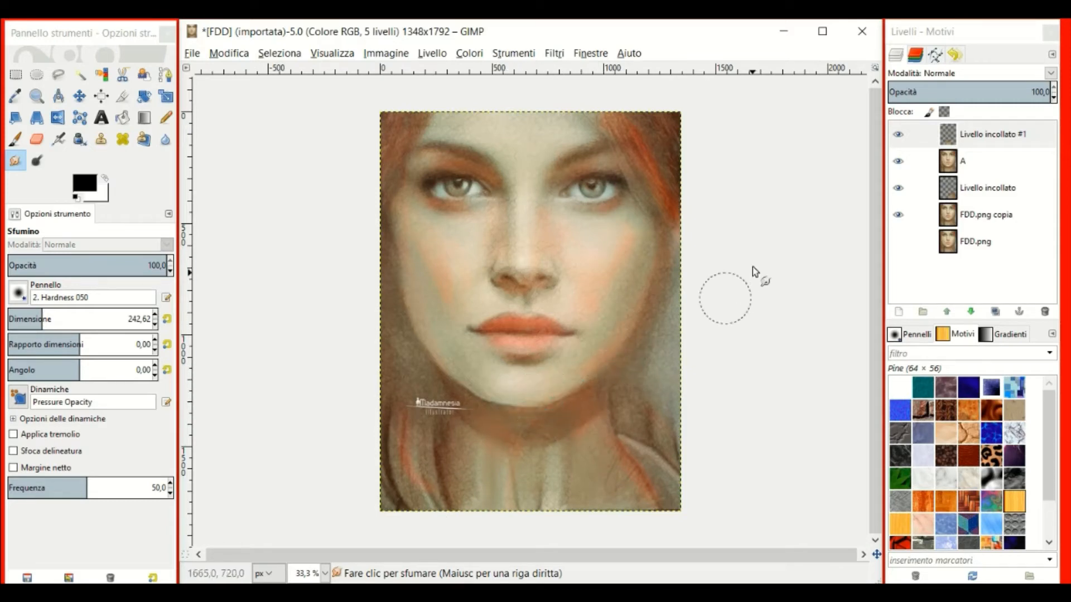
pyautogui.click(952, 144)
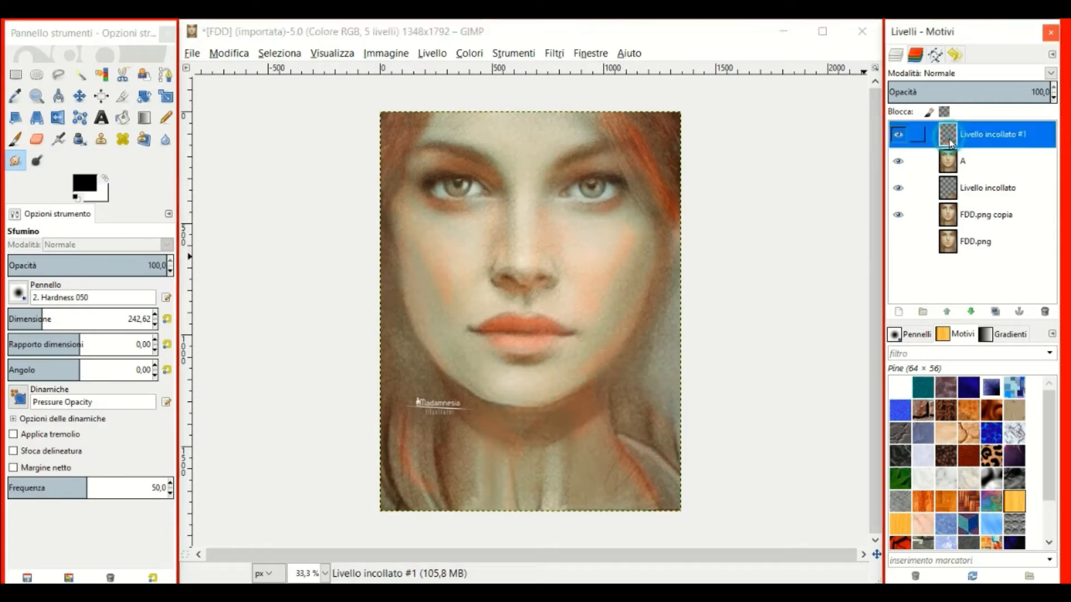
pyautogui.click(427, 56)
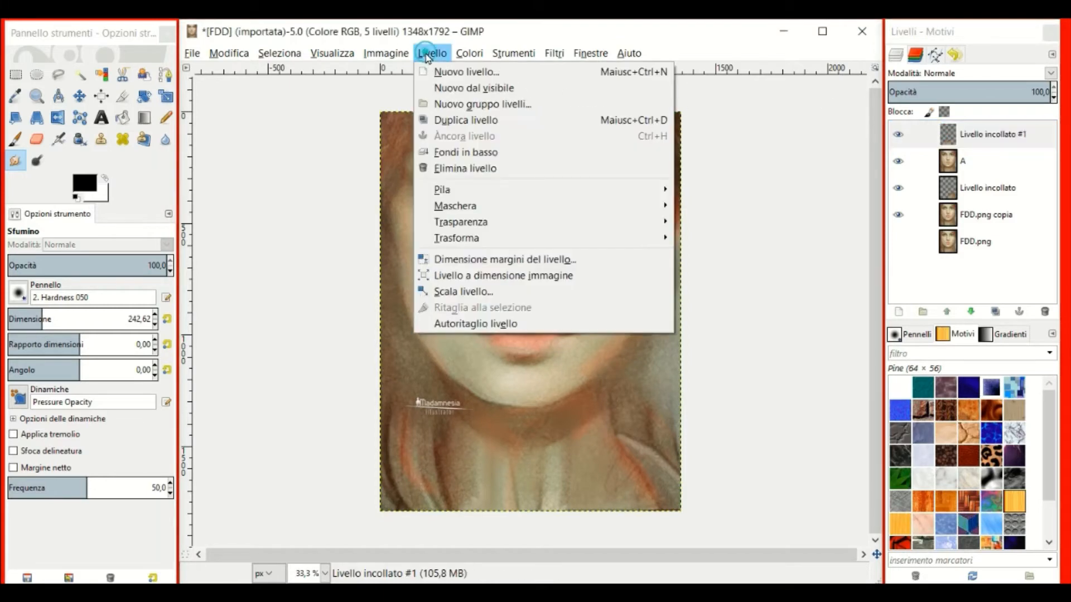
# Create a new layer from everything visible and name it B.
pyautogui.click(460, 89)
pyautogui.doubleClick(948, 133)
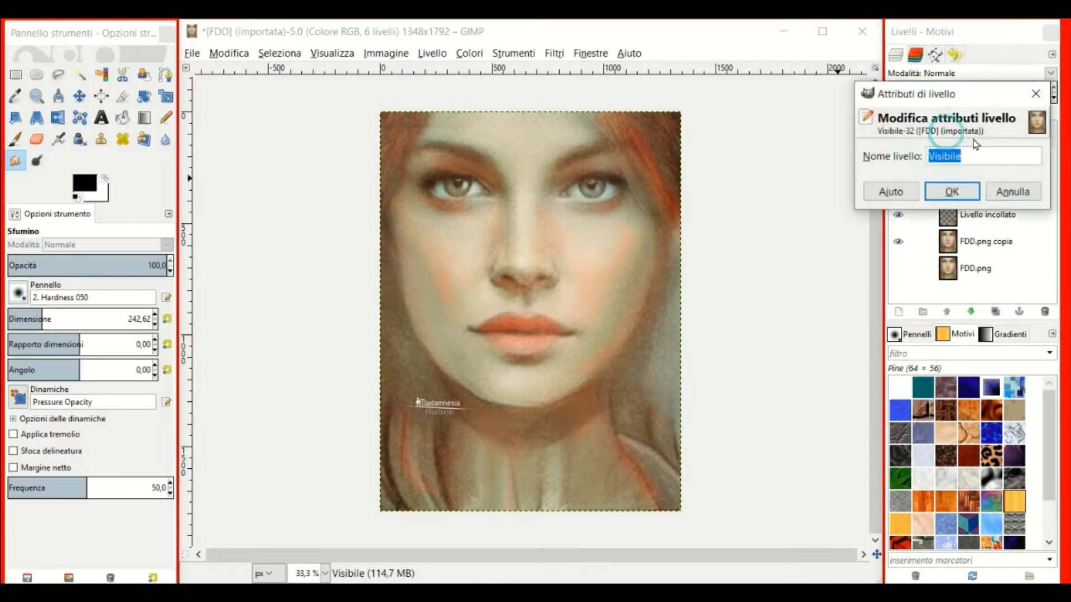
pyautogui.write('B')
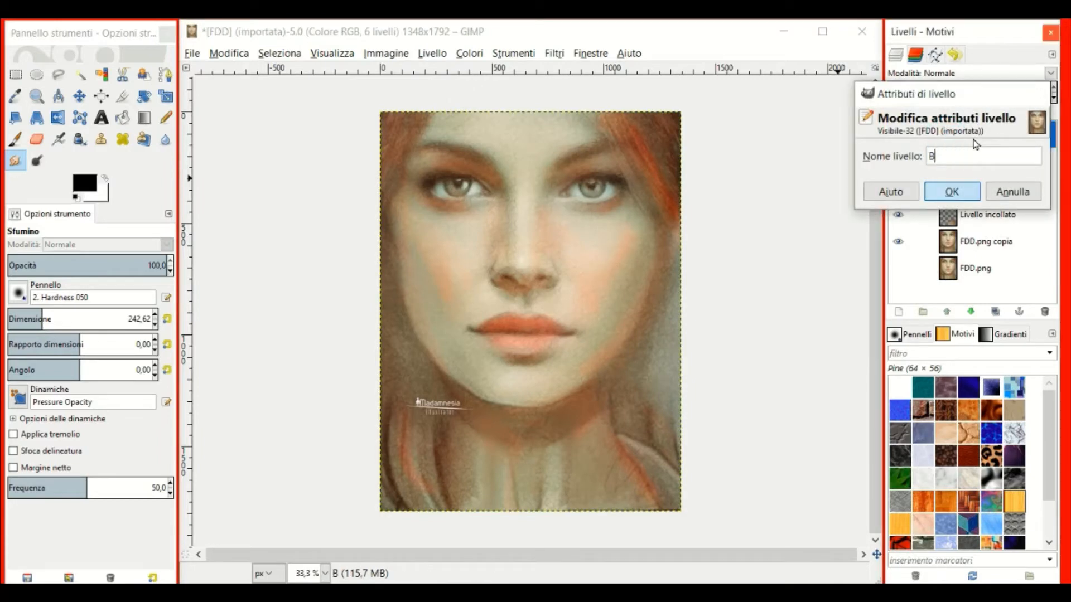
pyautogui.press('Return')
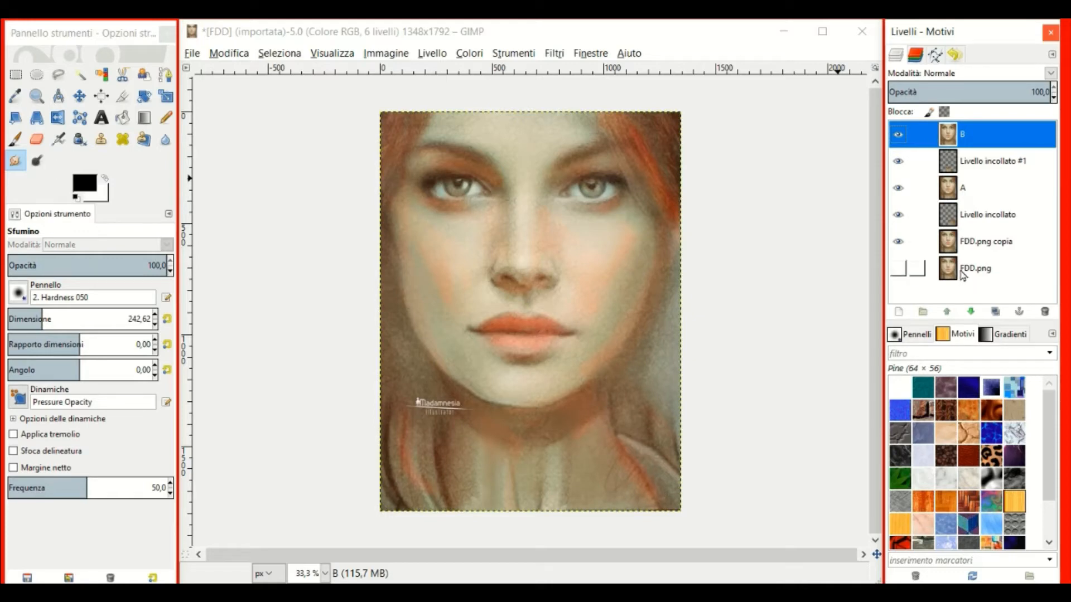
pyautogui.click(192, 53)
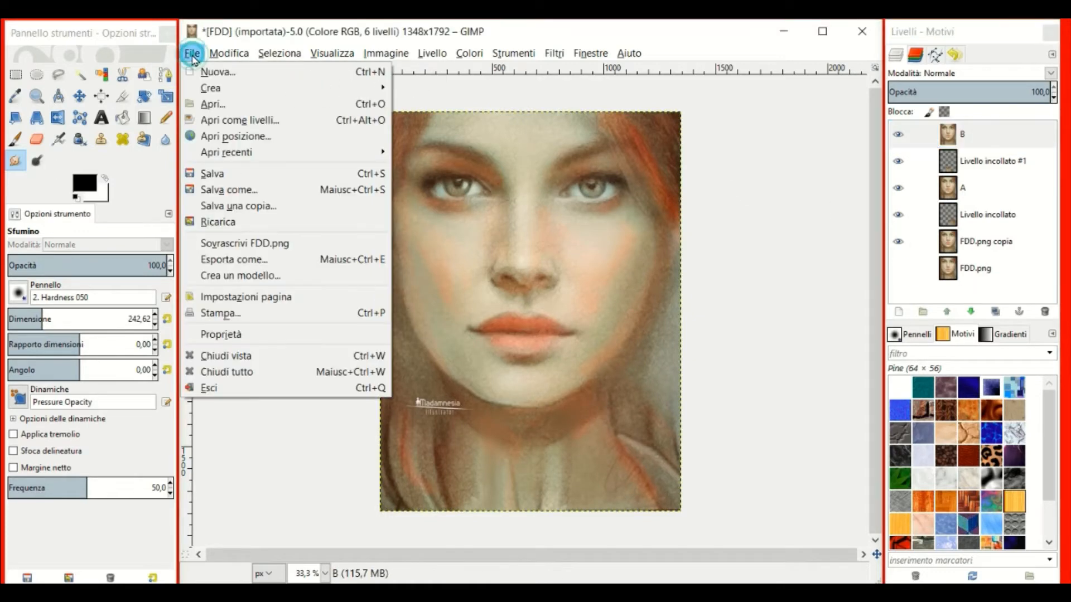
# Export the image to the Desktop as B.png with PNG compression level 9.
pyautogui.click(212, 259)
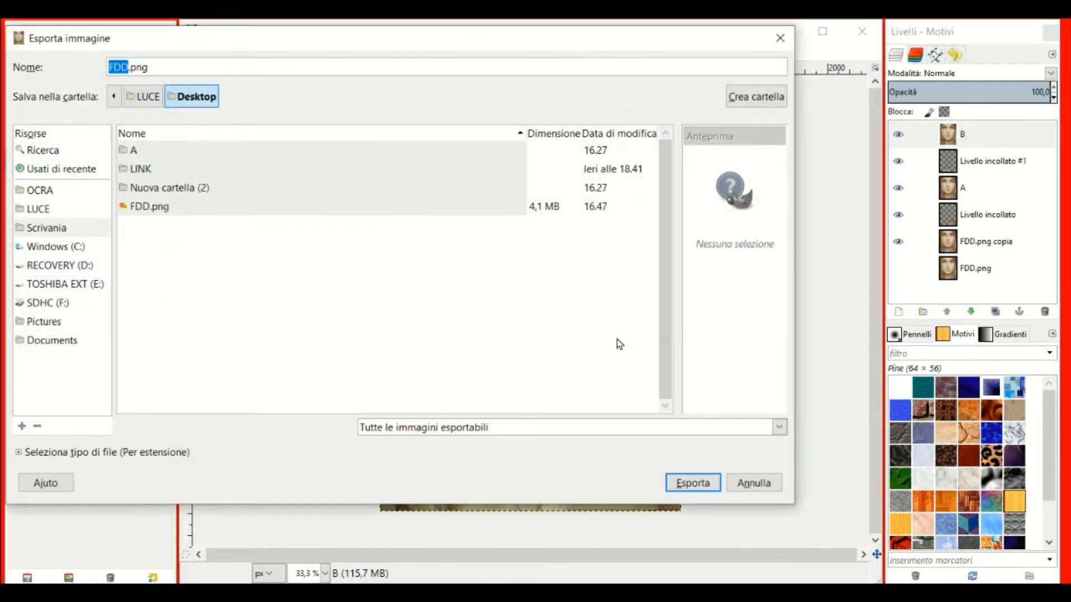
pyautogui.write('B')
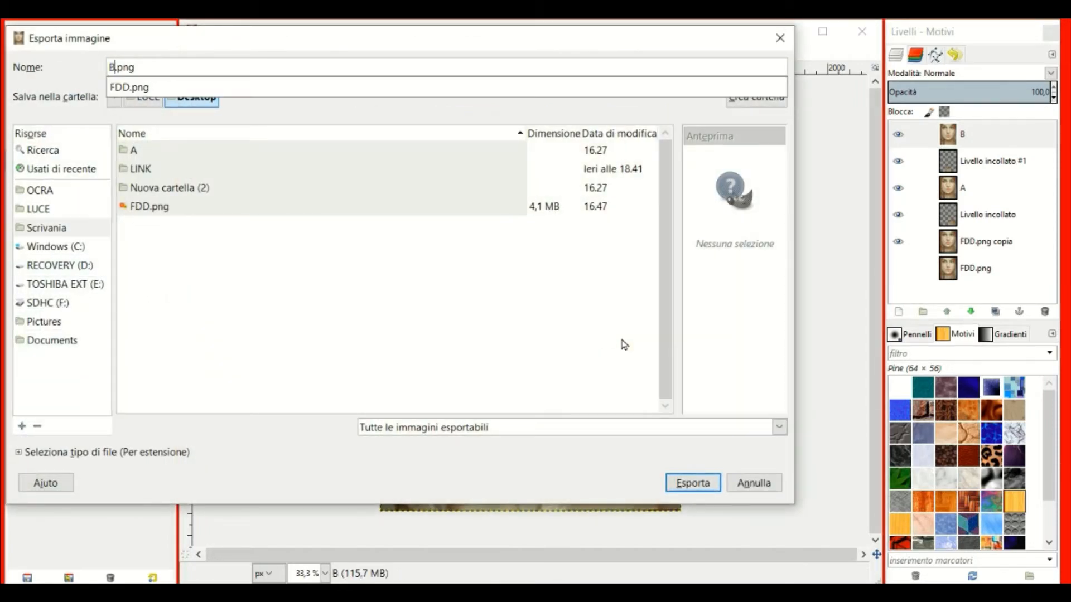
pyautogui.press('Return')
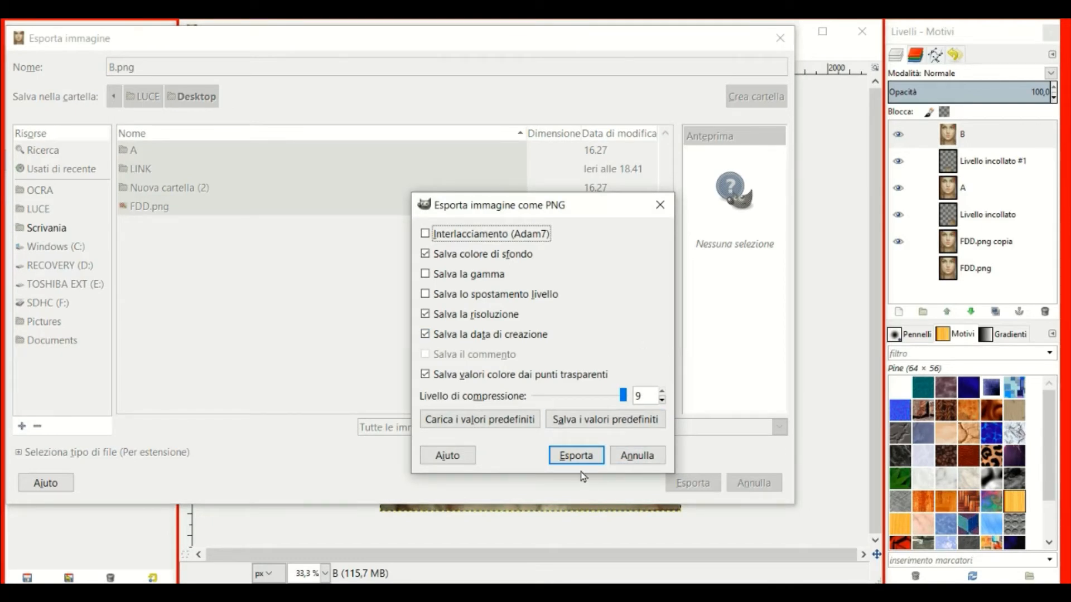
pyautogui.click(577, 457)
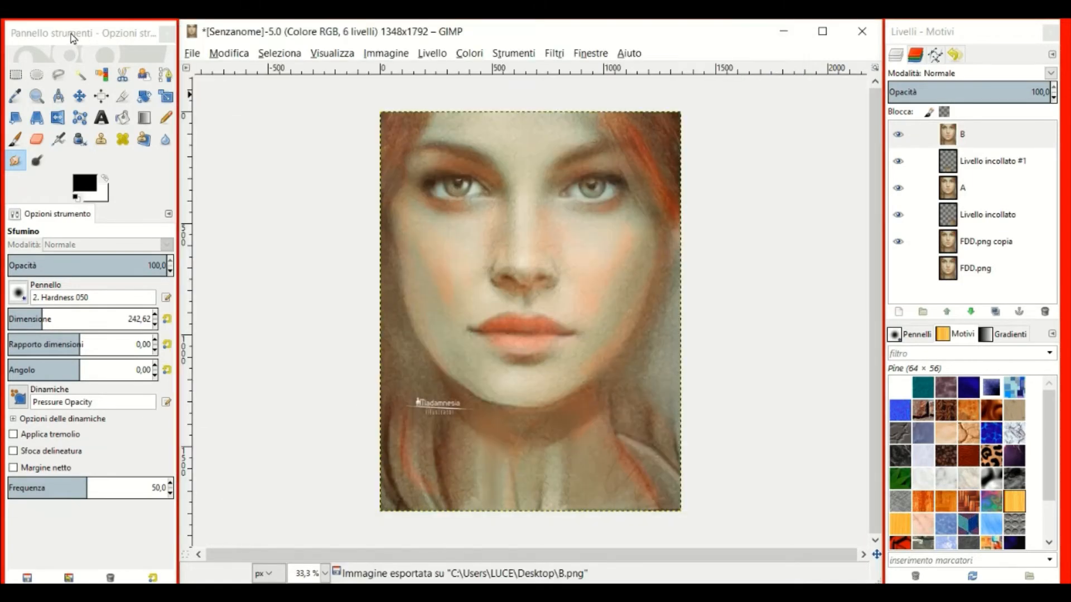
pyautogui.moveTo(72, 38); pyautogui.dragTo(955, 36)
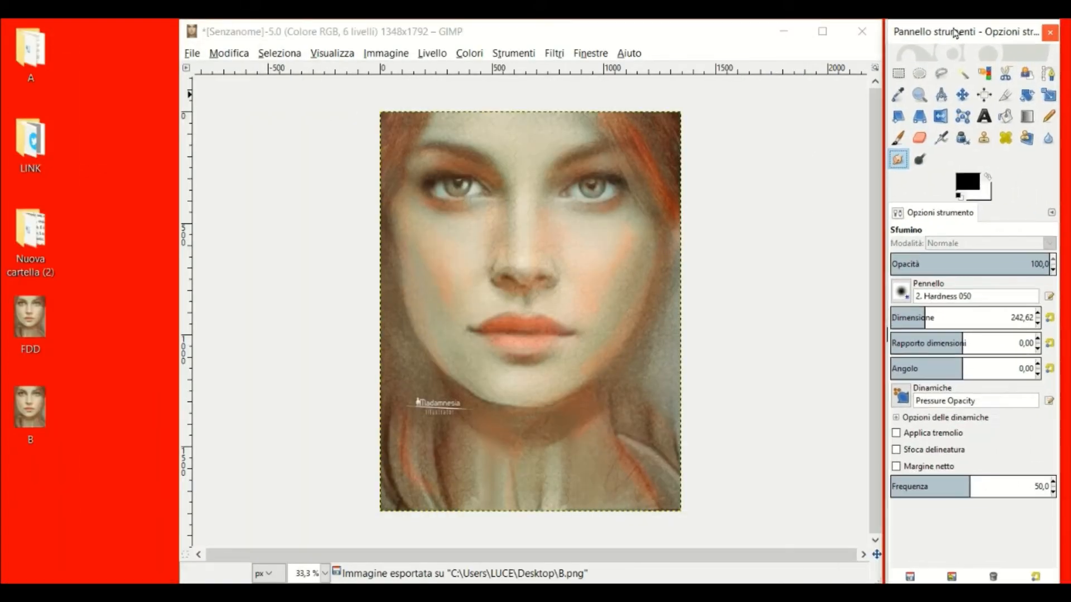
# Open FDD.png in Photos, flip back and forth against B.png, then minimize the viewer.
pyautogui.doubleClick(34, 322)
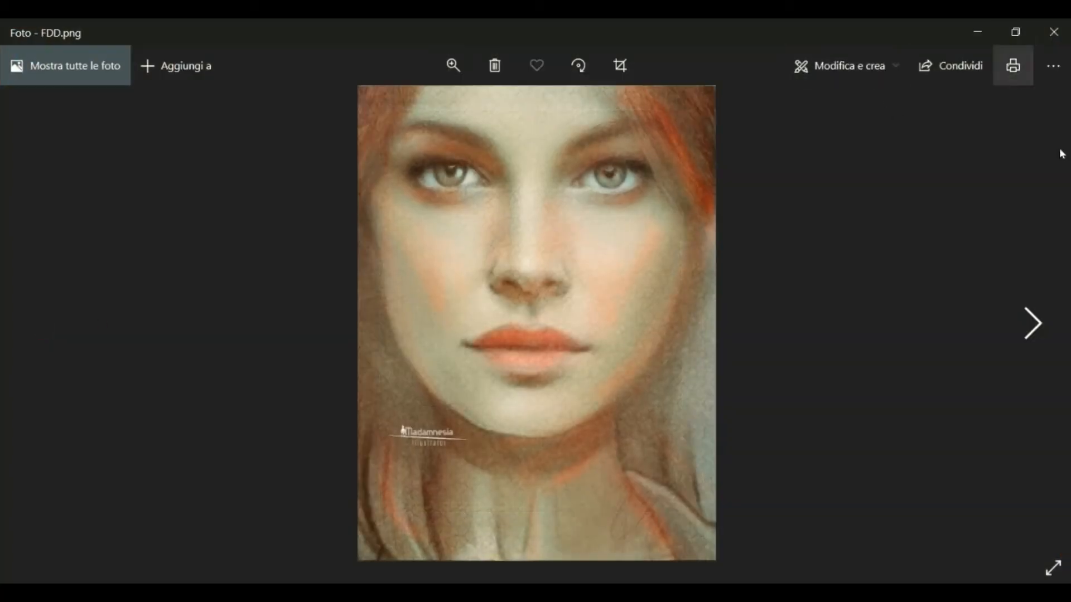
pyautogui.click(1034, 334)
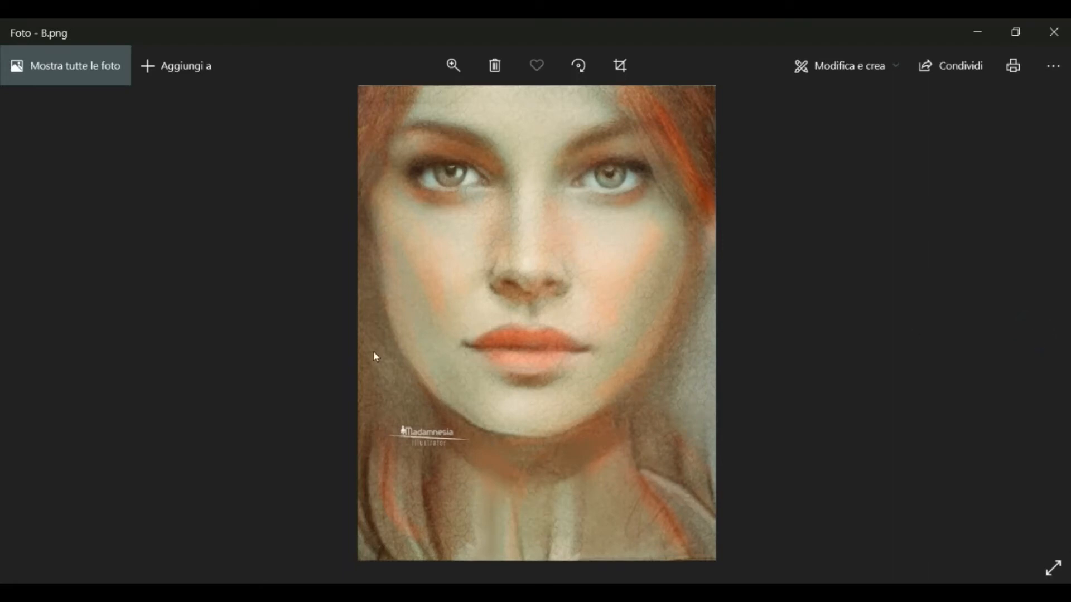
pyautogui.click(47, 324)
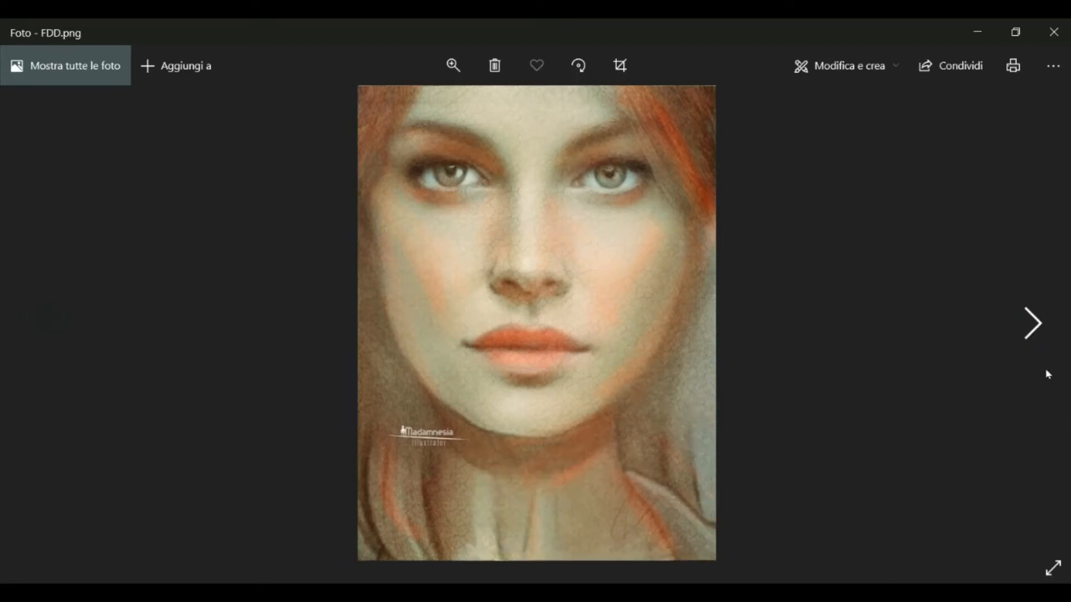
pyautogui.click(1033, 326)
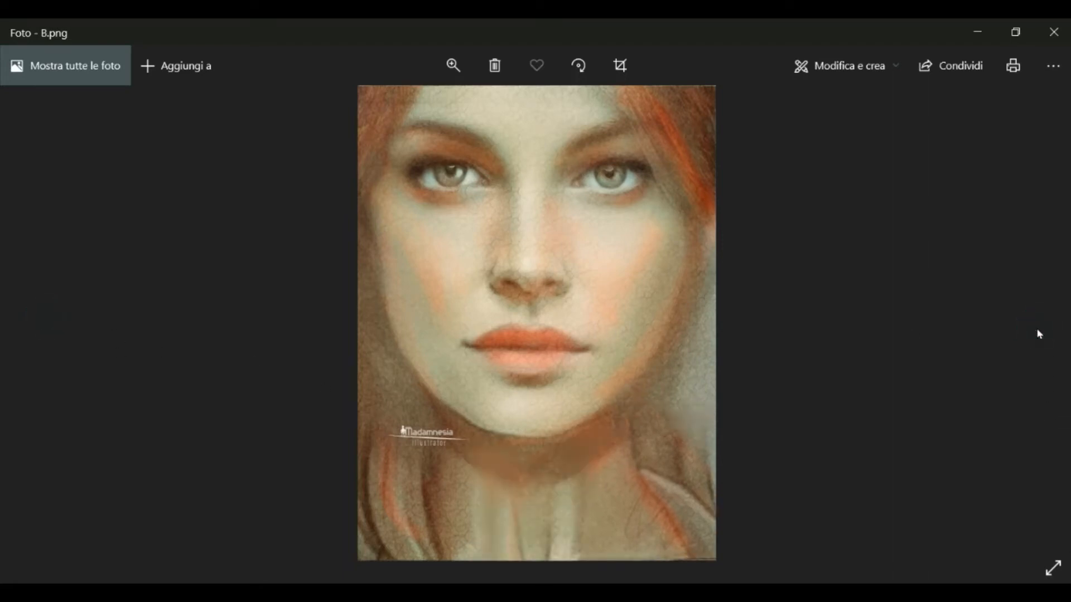
pyautogui.click(43, 325)
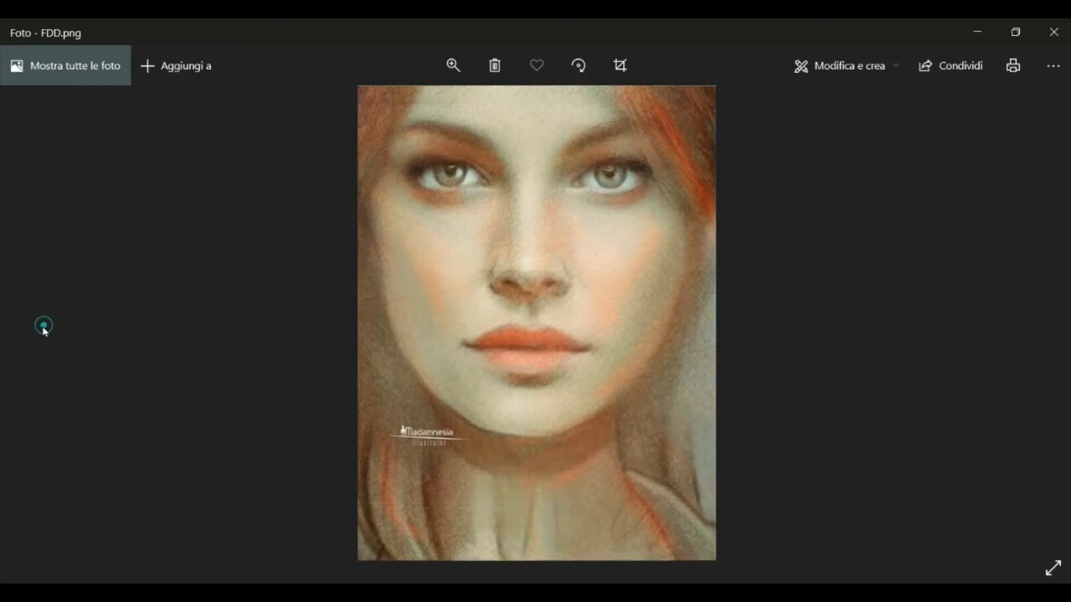
pyautogui.click(1040, 325)
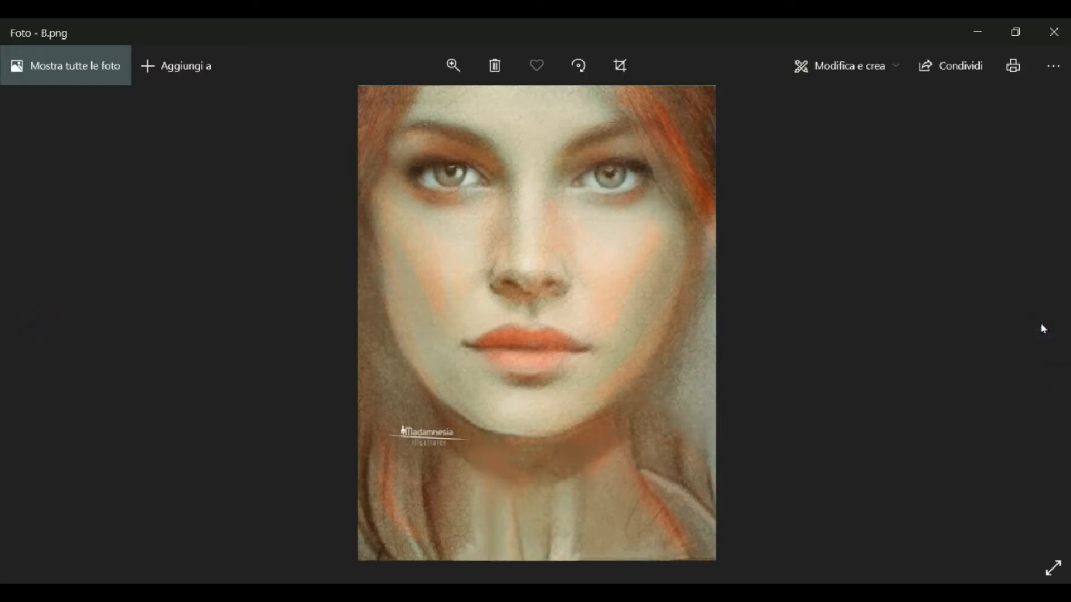
pyautogui.click(977, 36)
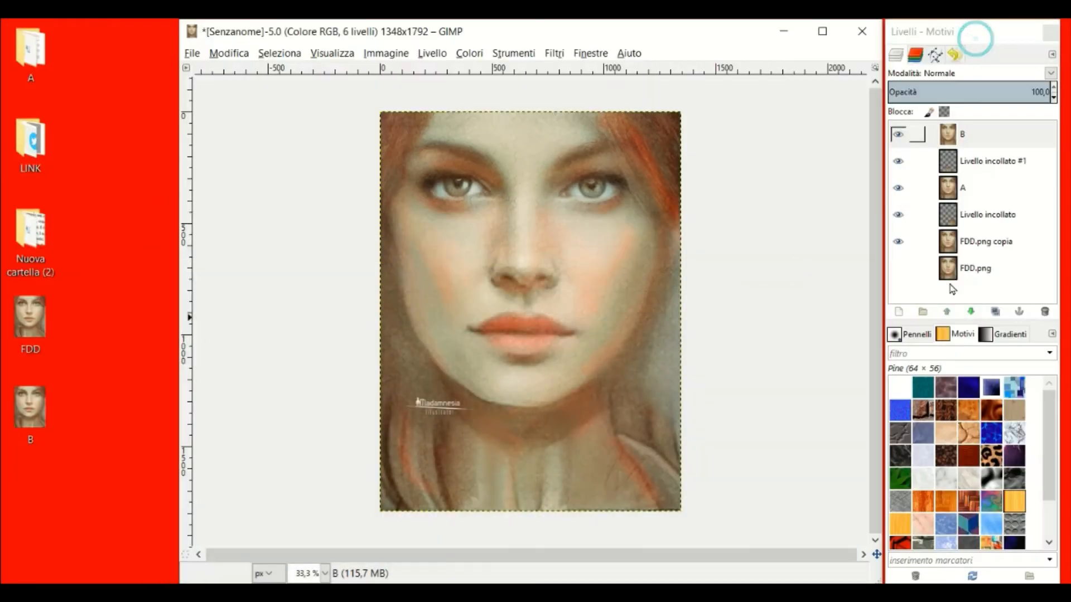
# Select layer B and smudge the shadows around the chin and jaw.
pyautogui.click(957, 140)
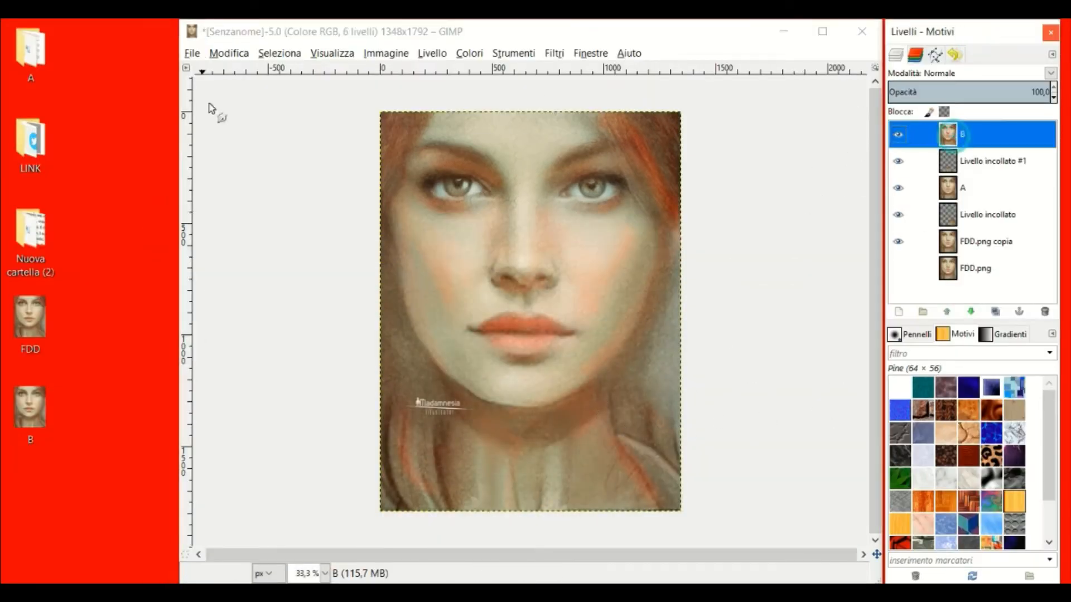
pyautogui.moveTo(978, 31); pyautogui.dragTo(149, 35)
pyautogui.click(902, 164)
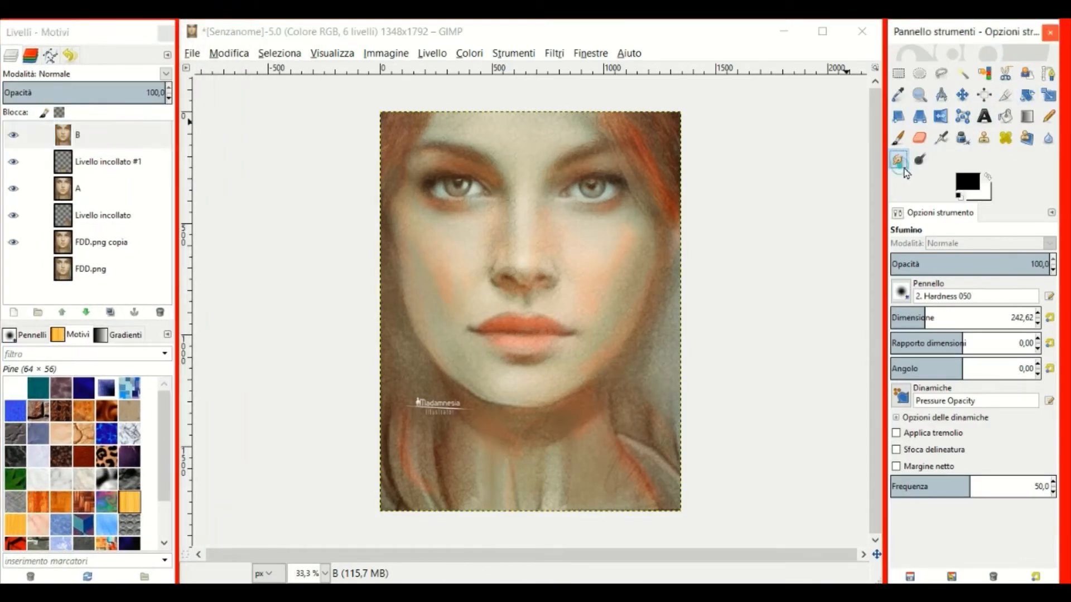
pyautogui.click(624, 389)
pyautogui.moveTo(623, 390)
pyautogui.mouseDown()
pyautogui.moveTo(631, 411)
pyautogui.moveTo(619, 425)
pyautogui.moveTo(618, 375)
pyautogui.mouseUp()
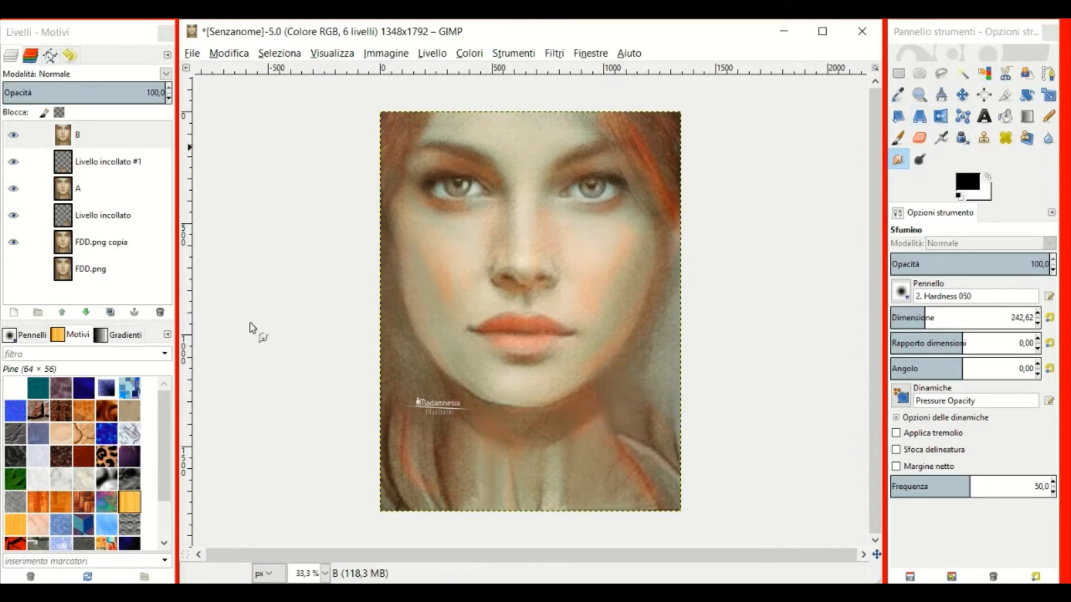
# Clone nearby skin over the chin and neck shadow, using sources beside the chin and lower neck.
pyautogui.click(985, 138)
pyautogui.scroll(1, 638, 414)
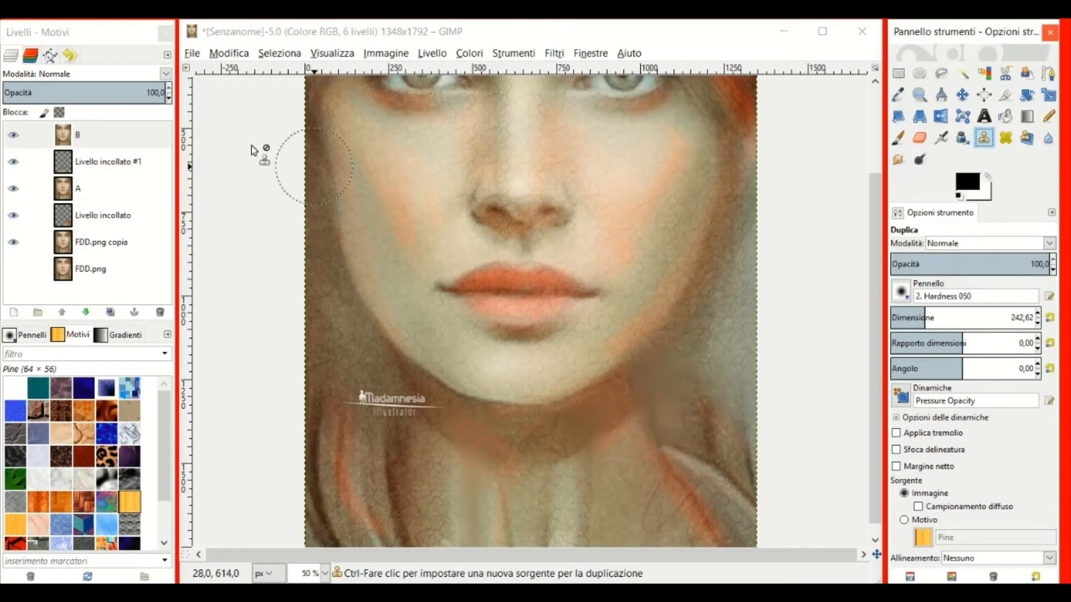
pyautogui.click(73, 135)
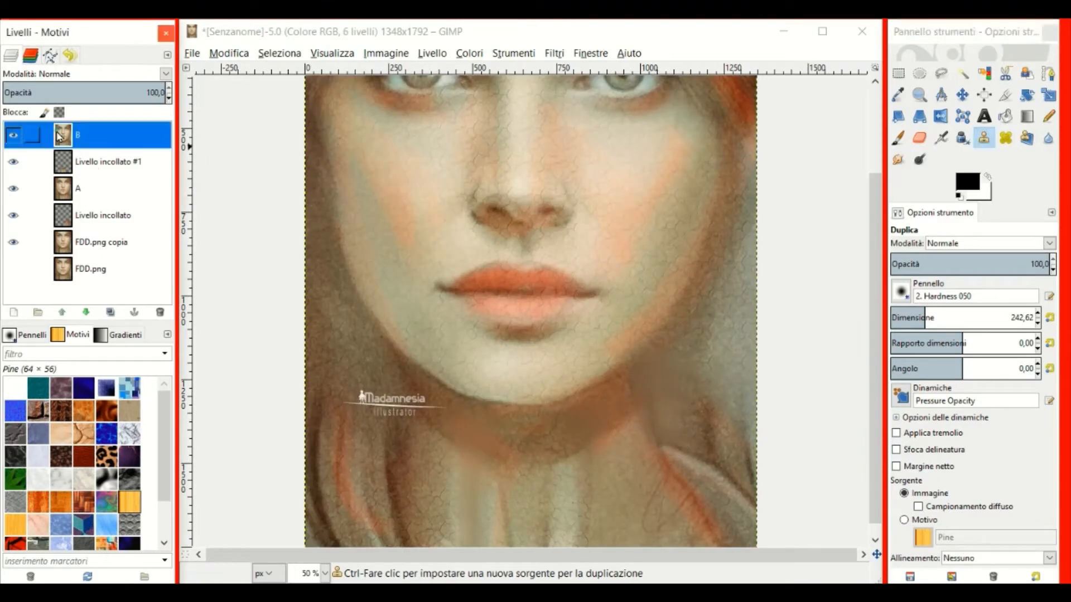
pyautogui.keyDown('ctrl'); pyautogui.click(650, 413); pyautogui.keyUp('ctrl')
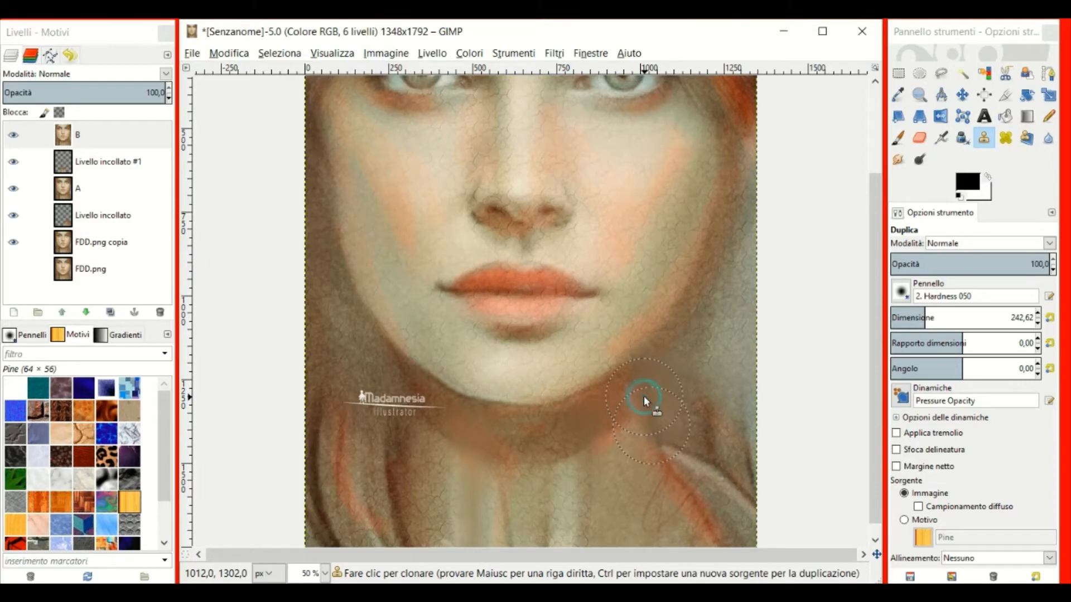
pyautogui.keyDown('ctrl'); pyautogui.click(607, 408); pyautogui.keyUp('ctrl')
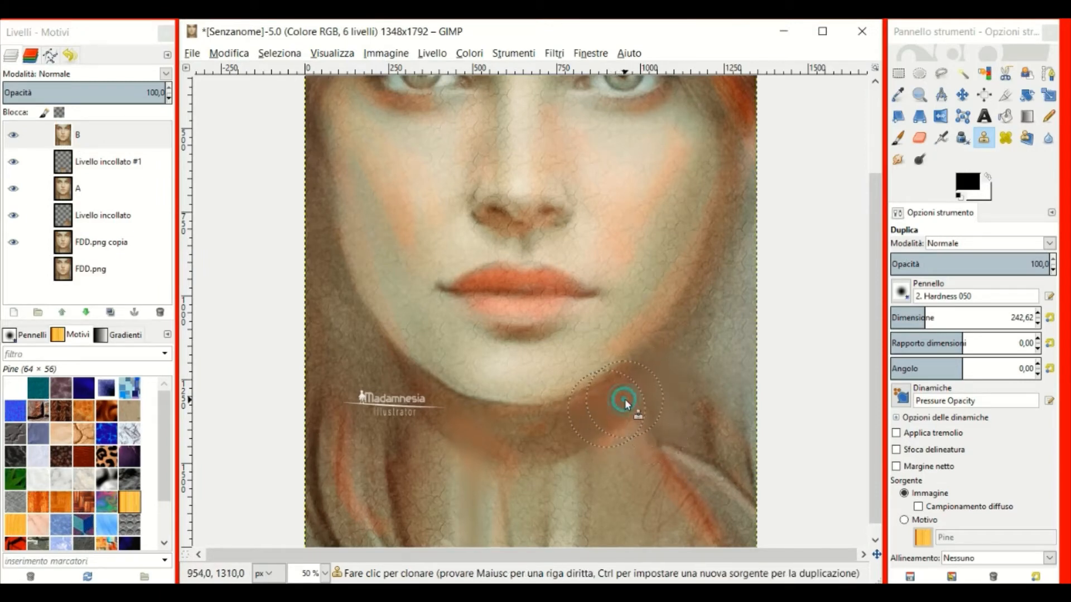
pyautogui.moveTo(625, 400); pyautogui.dragTo(624, 383)
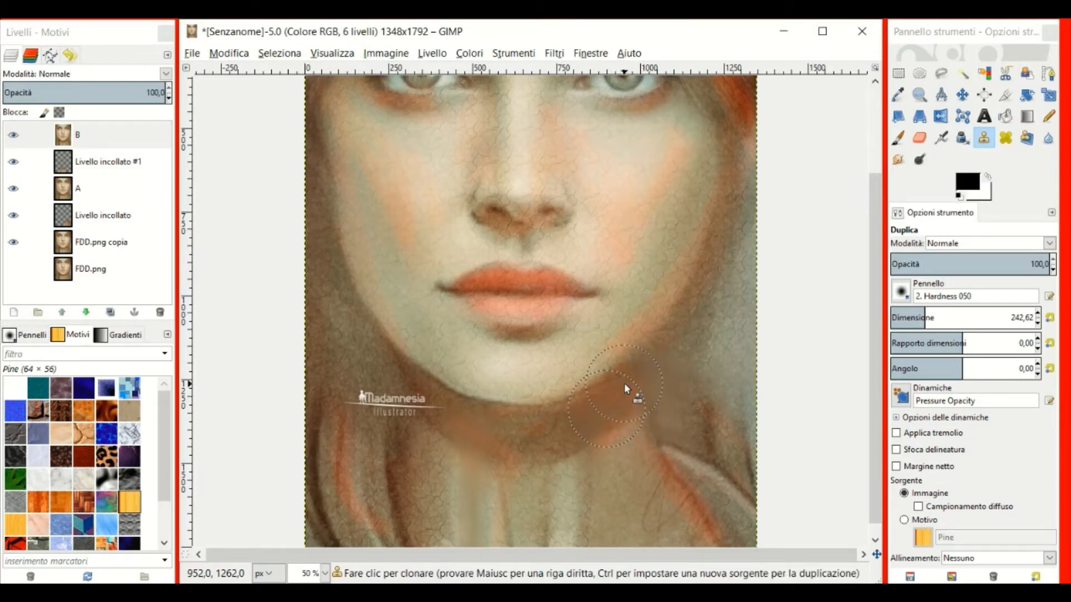
pyautogui.keyDown('ctrl'); pyautogui.click(657, 437); pyautogui.keyUp('ctrl')
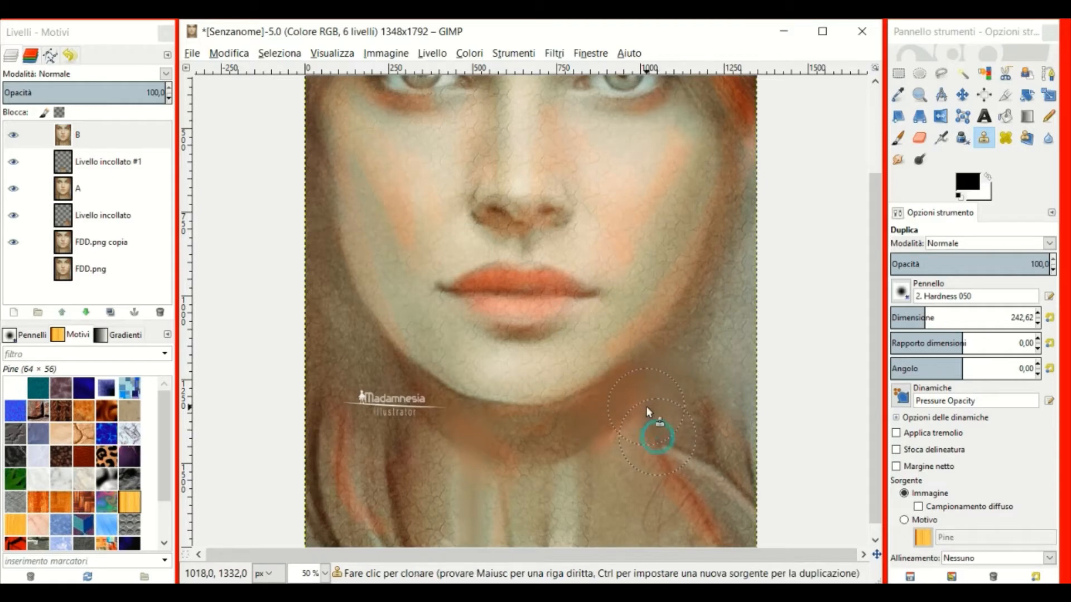
pyautogui.click(646, 406)
pyautogui.click(650, 402)
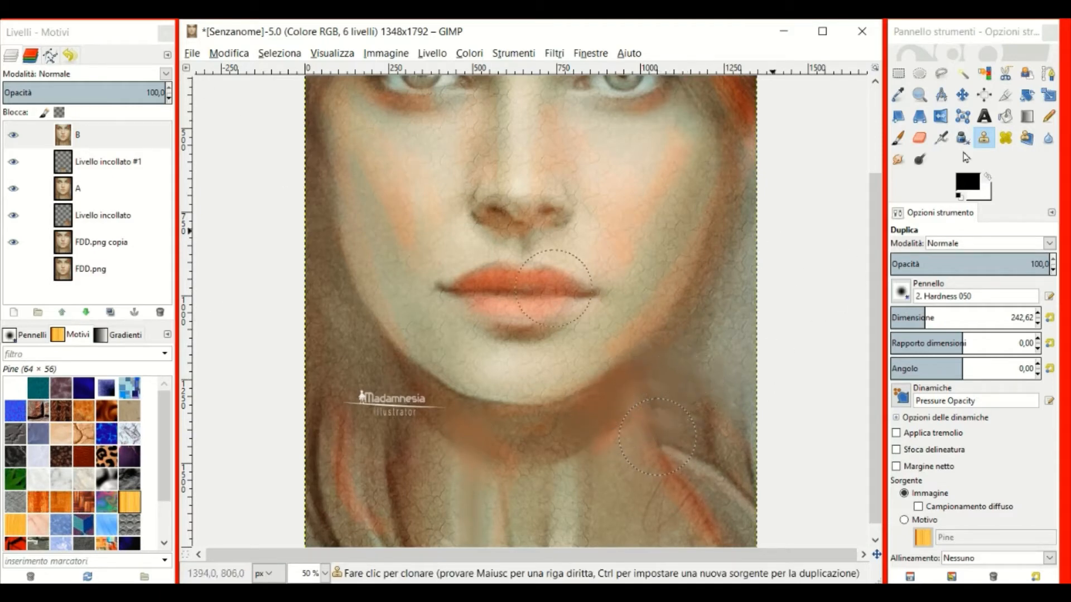
# Smudge the cloned chin patch to blend it, then clone a small dab beside the jaw.
pyautogui.click(898, 159)
pyautogui.moveTo(668, 388)
pyautogui.mouseDown()
pyautogui.moveTo(656, 387)
pyautogui.moveTo(653, 409)
pyautogui.moveTo(628, 403)
pyautogui.moveTo(661, 379)
pyautogui.mouseUp()
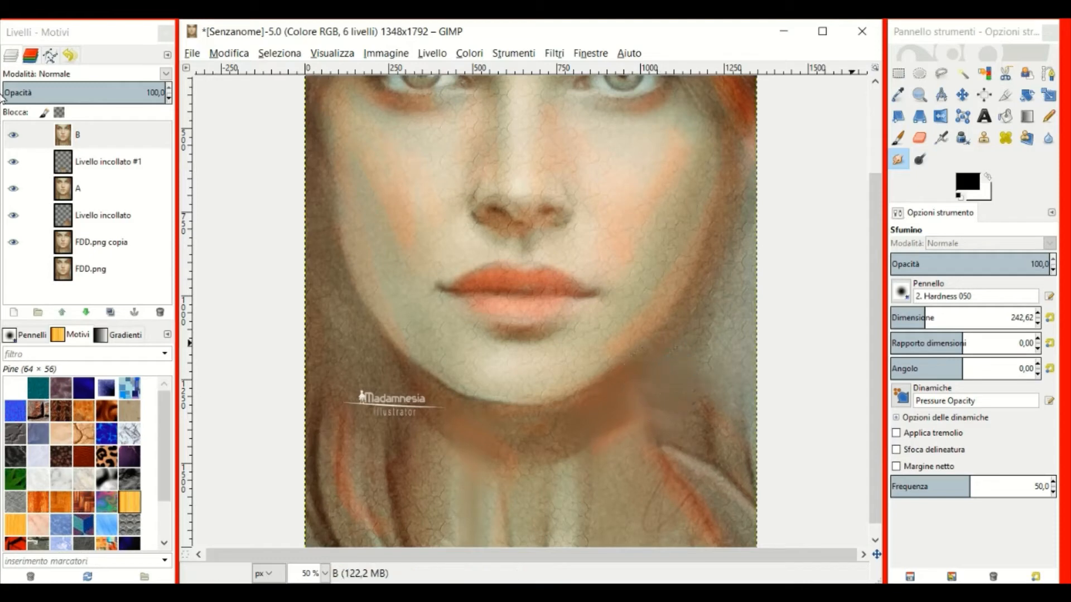
pyautogui.click(984, 138)
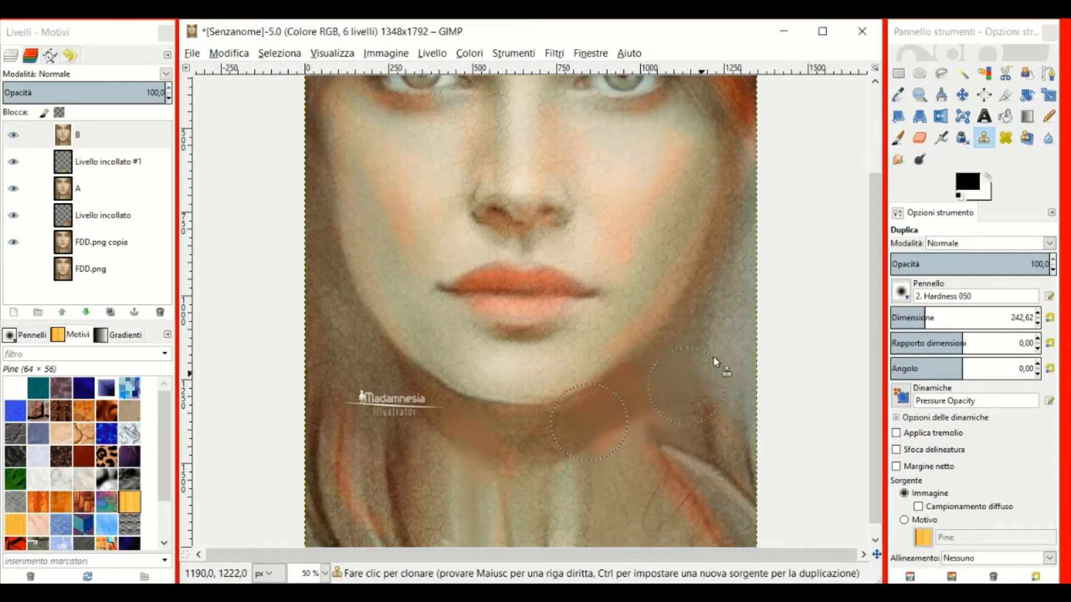
pyautogui.click(898, 160)
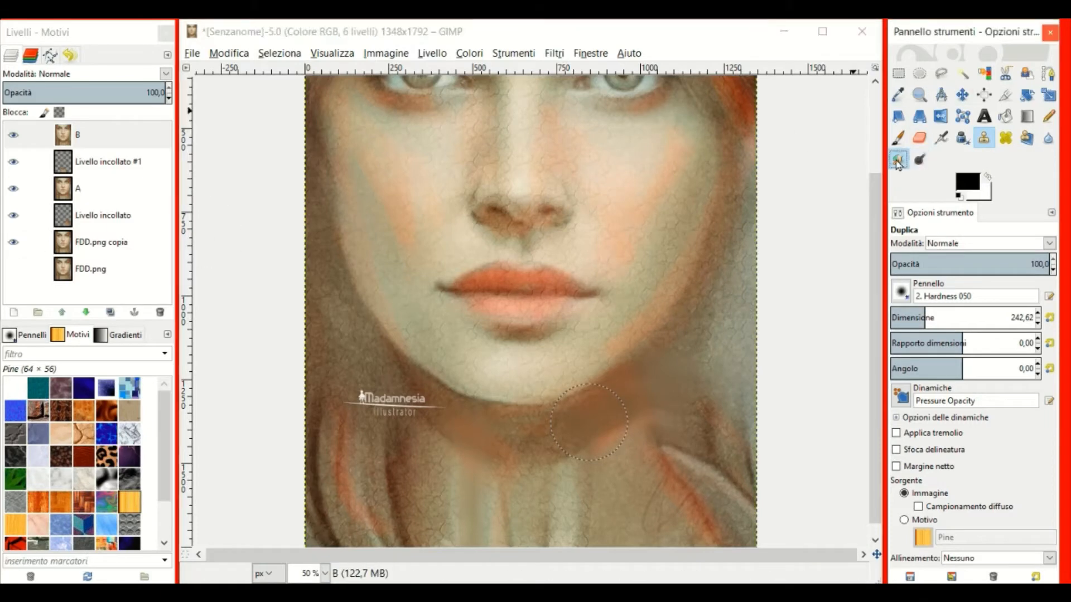
pyautogui.click(984, 139)
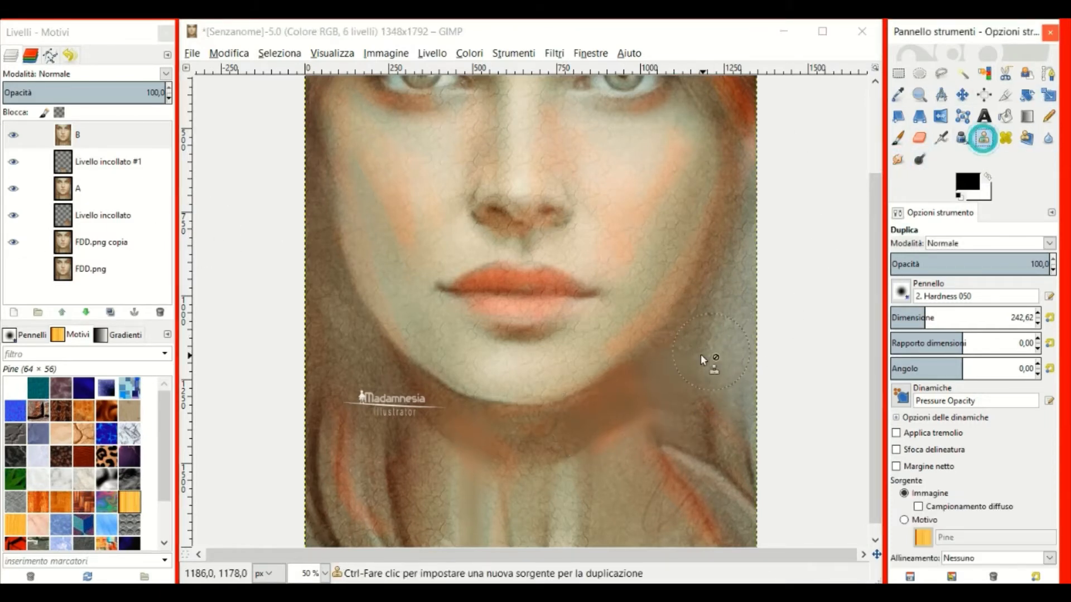
pyautogui.click(668, 376)
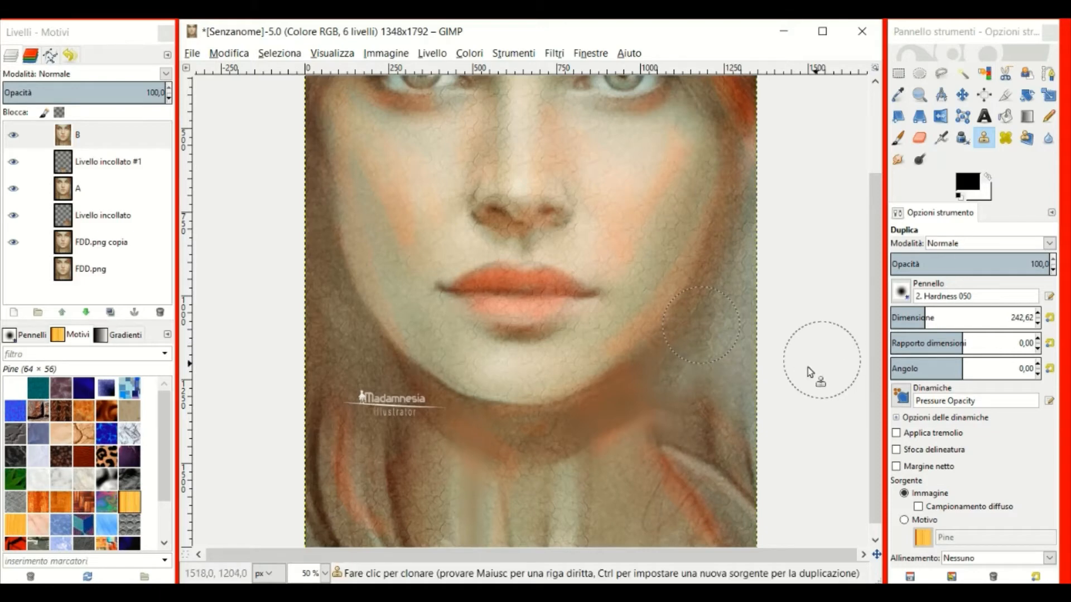
pyautogui.scroll(-1, 710, 378)
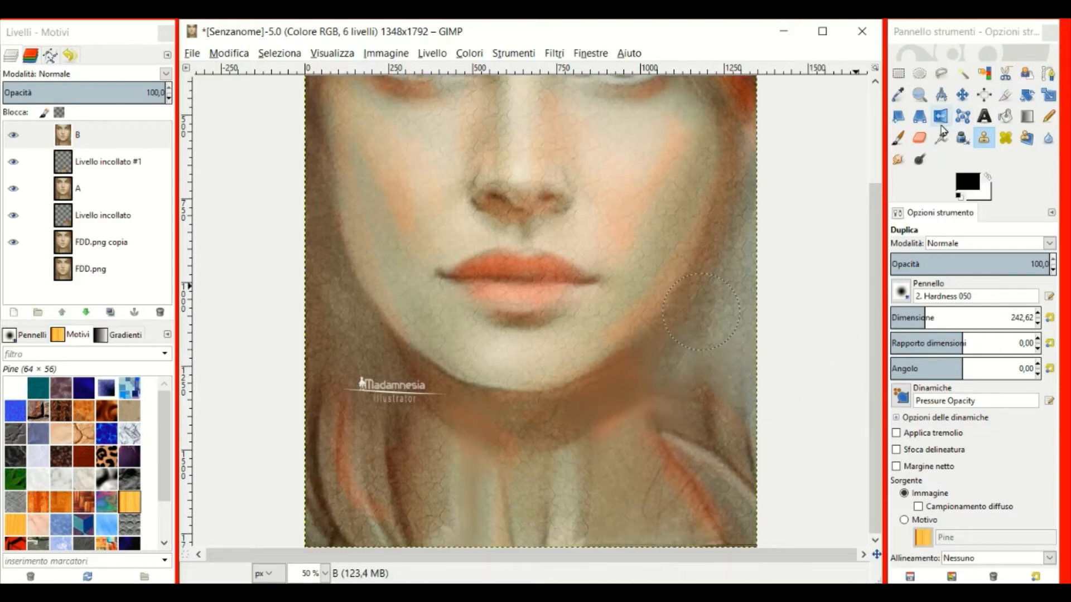
# Set the Airbrush to the Acrylic 04 brush with size 14,94 and opacity 20,6.
pyautogui.click(941, 137)
pyautogui.click(892, 314)
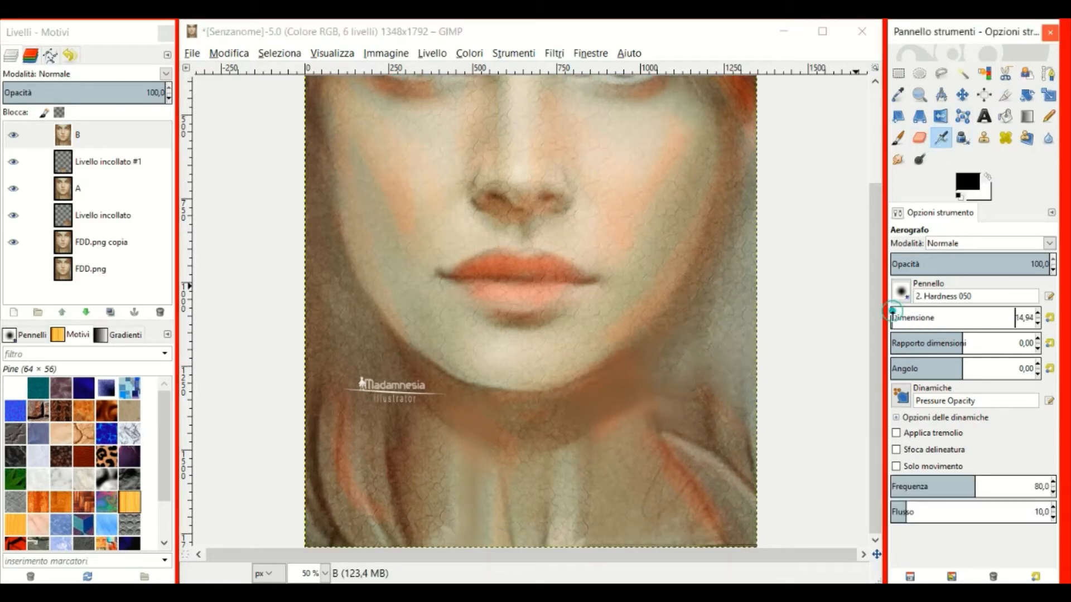
pyautogui.click(918, 267)
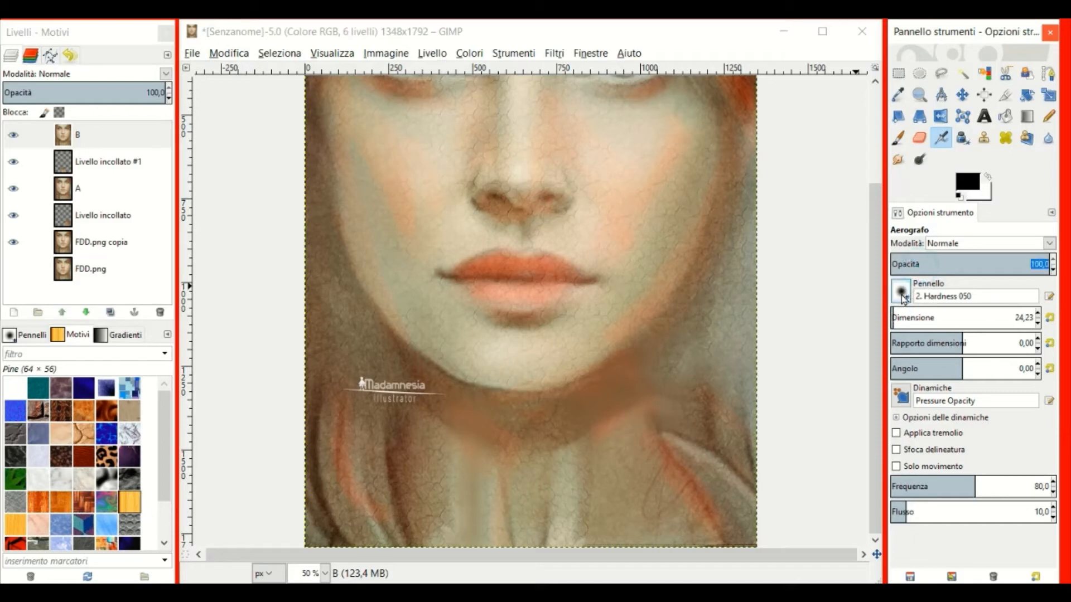
pyautogui.click(901, 292)
pyautogui.click(947, 263)
pyautogui.click(902, 291)
pyautogui.click(955, 354)
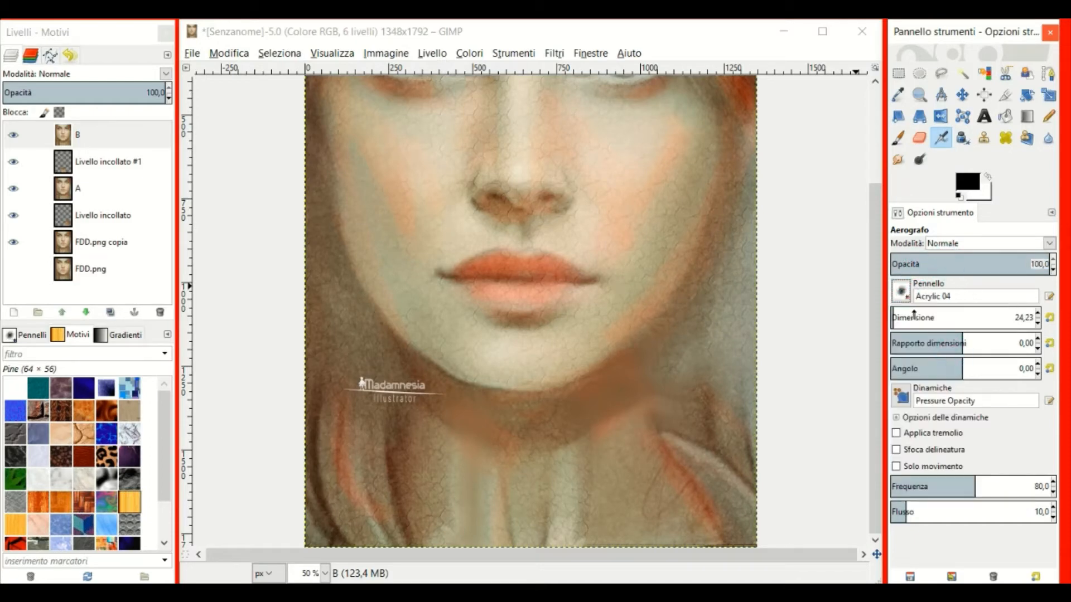
pyautogui.click(925, 259)
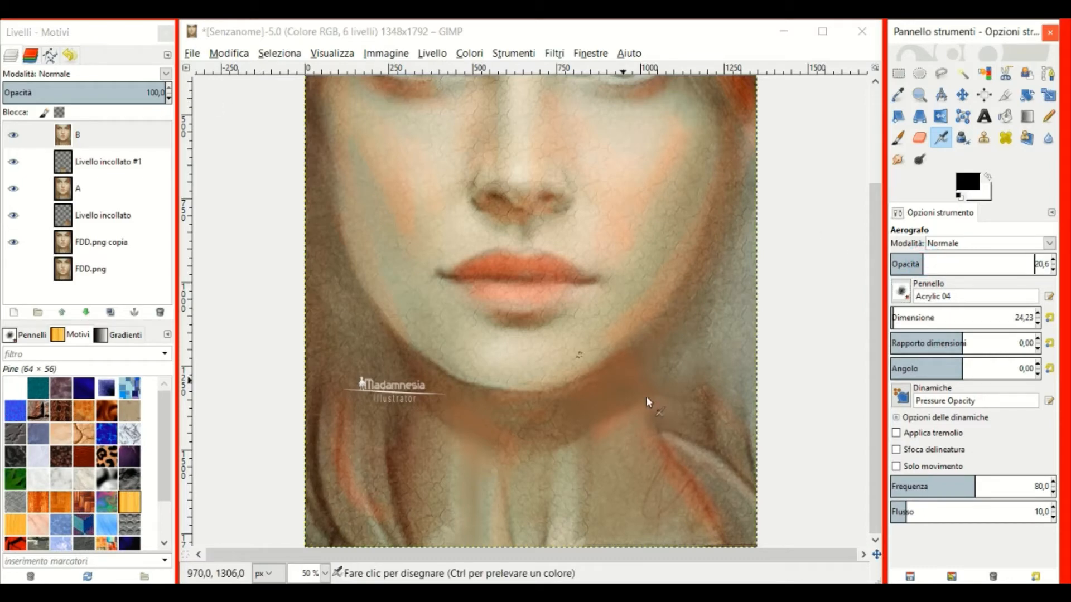
# Add a new empty Livello layer and airbrush faint shading along the neck edge below the jaw.
pyautogui.click(19, 311)
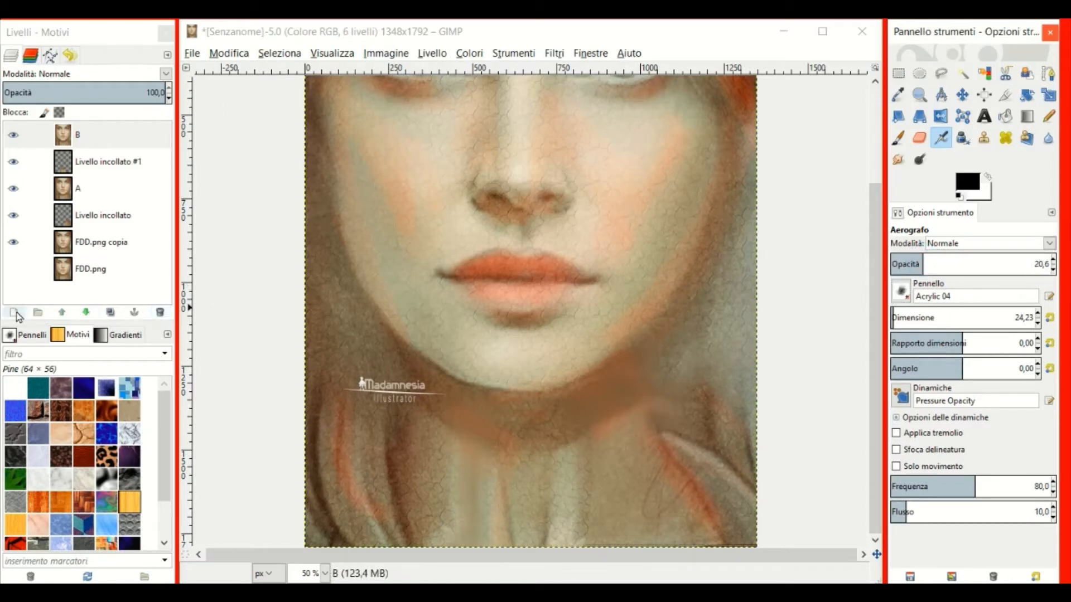
pyautogui.click(105, 436)
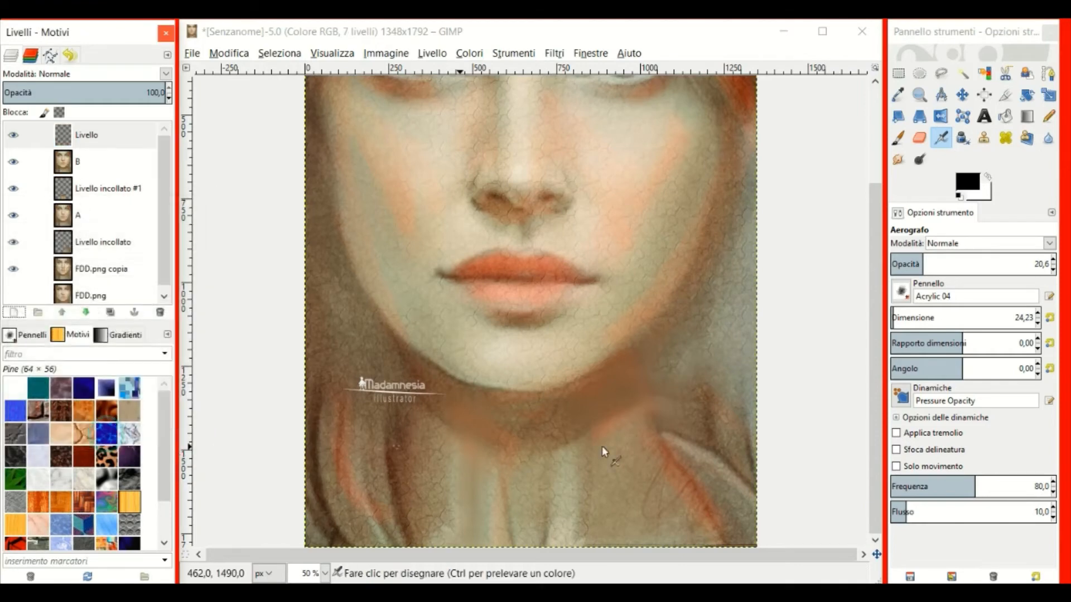
pyautogui.click(64, 139)
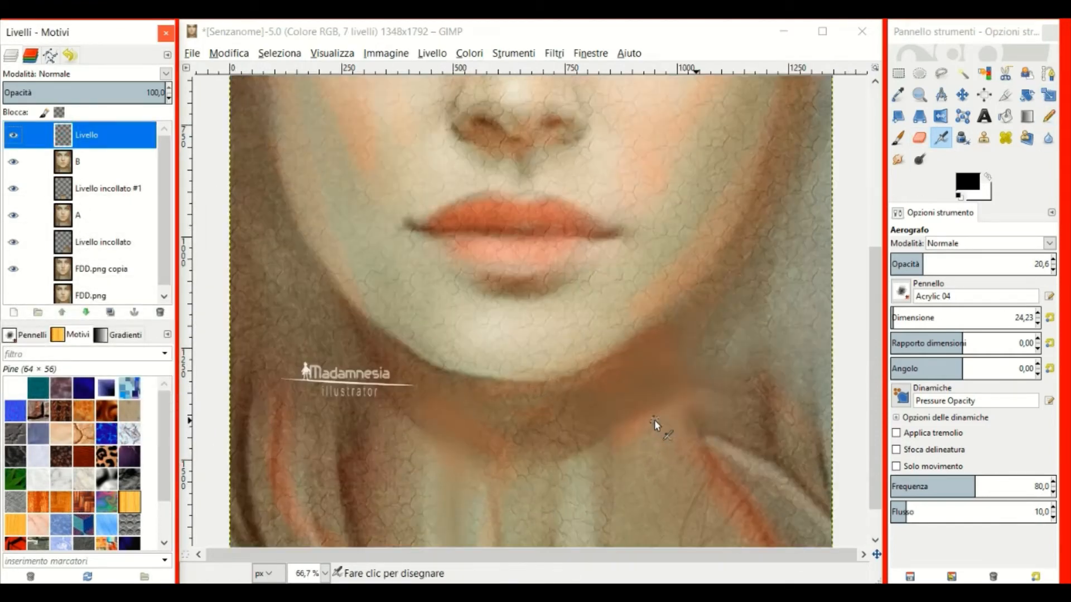
pyautogui.scroll(1, 654, 420)
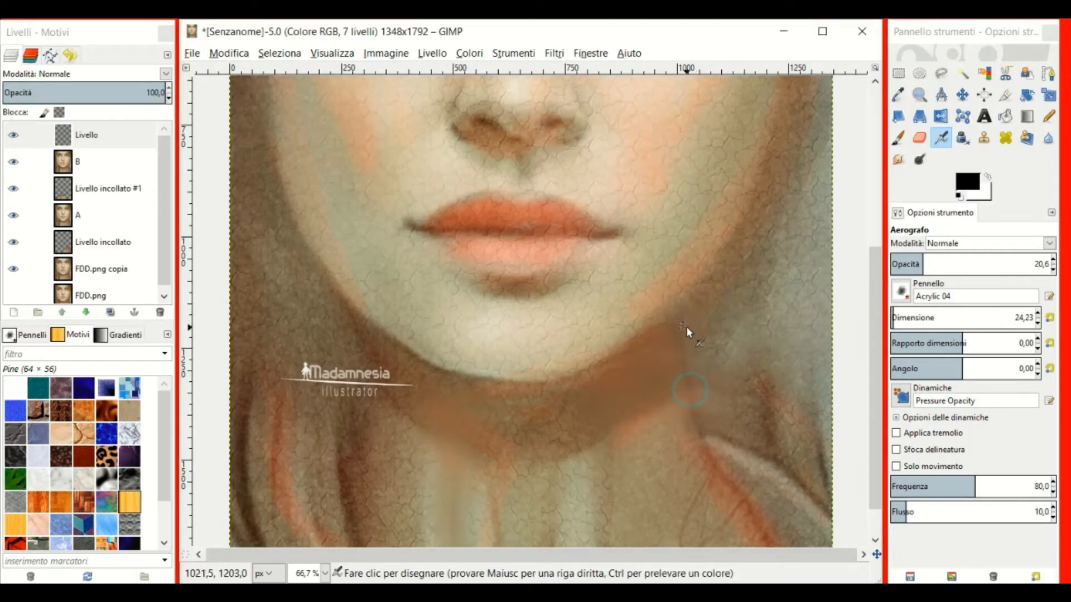
pyautogui.moveTo(697, 312); pyautogui.dragTo(696, 387)
pyautogui.moveTo(687, 342); pyautogui.dragTo(704, 435)
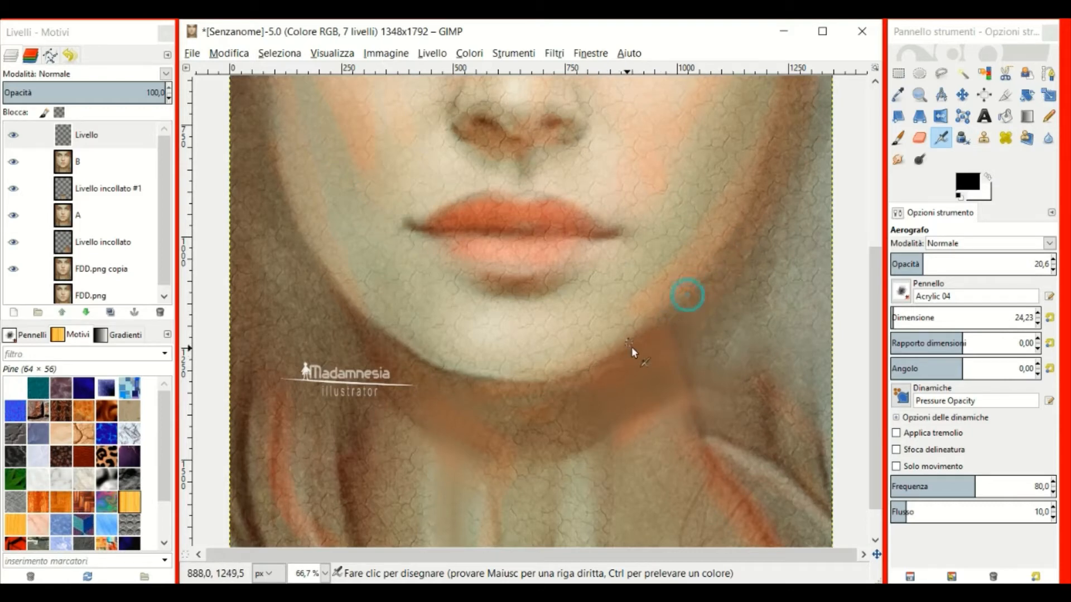
pyautogui.press('-')
pyautogui.press('-')
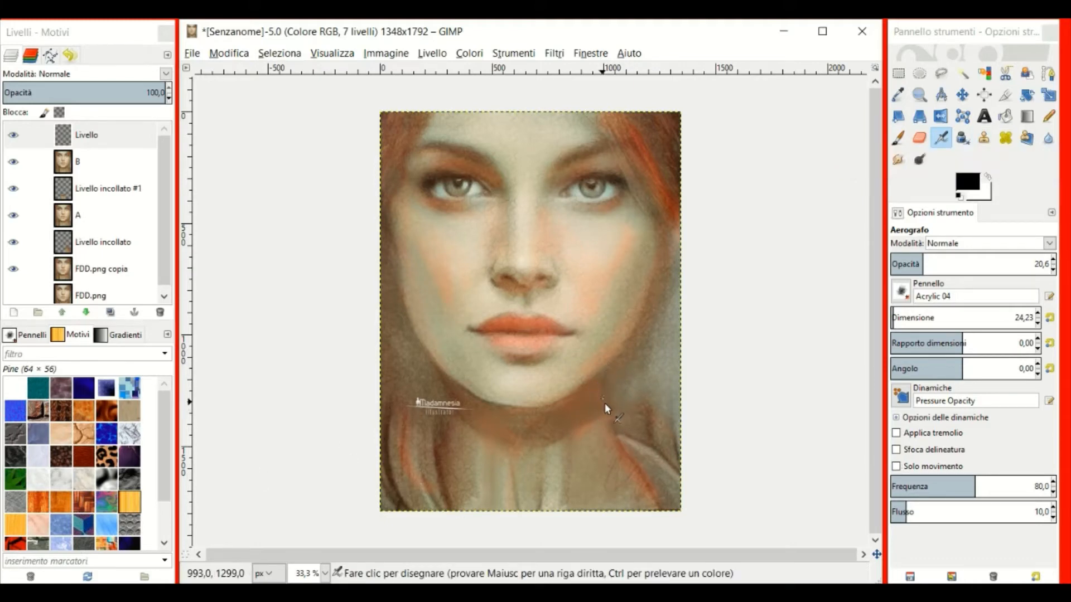
# Smudge-blend the neck and hair on layer B with a 270,50 smudge brush.
pyautogui.click(898, 160)
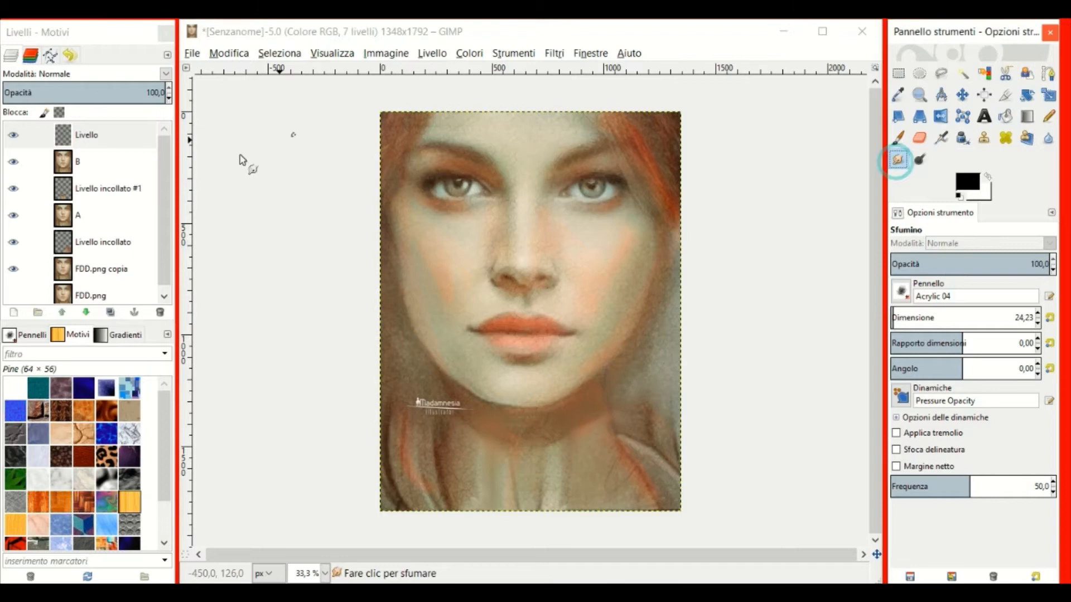
pyautogui.click(64, 163)
pyautogui.click(910, 317)
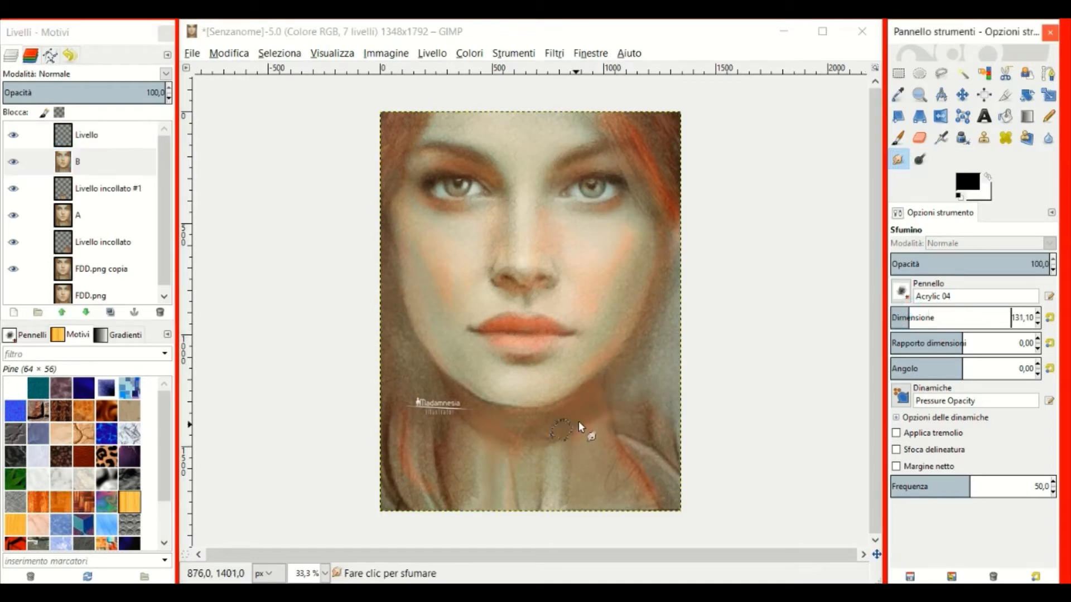
pyautogui.click(930, 317)
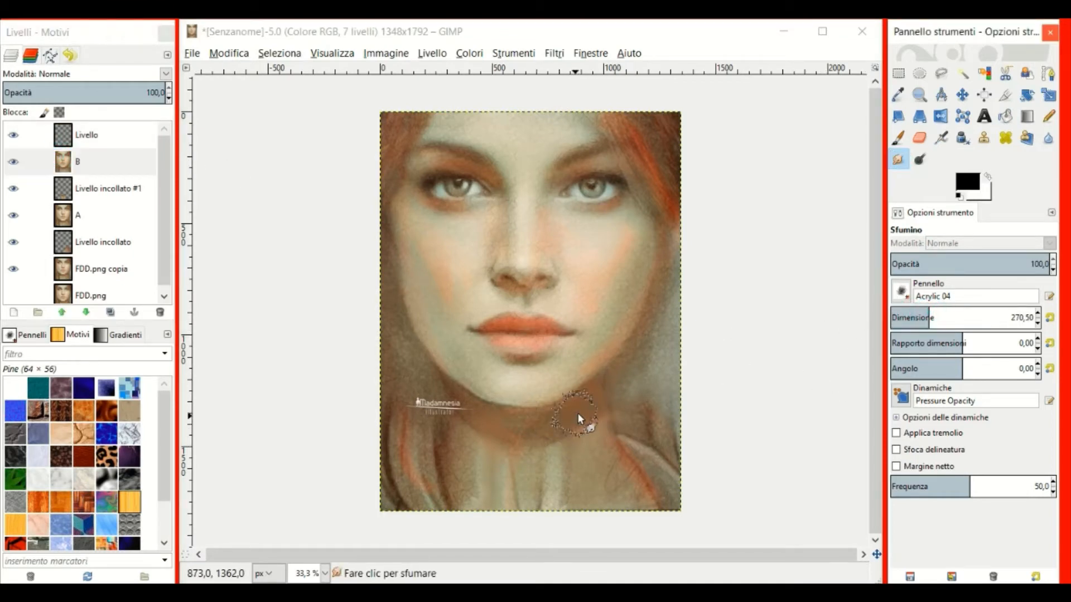
pyautogui.moveTo(595, 396); pyautogui.dragTo(639, 493)
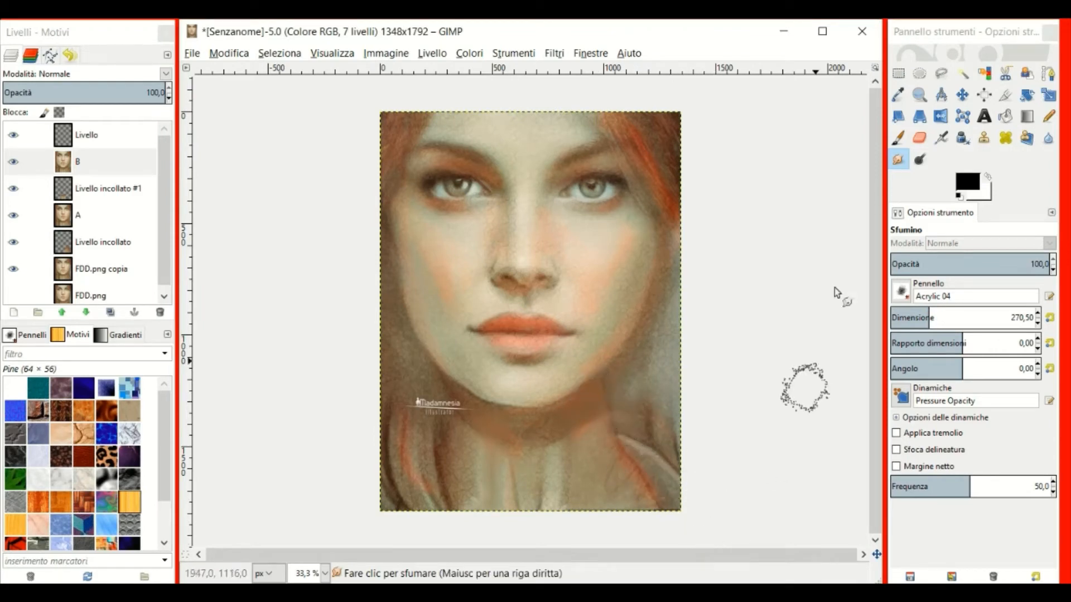
# Create a new layer from everything visible and rename it C.
pyautogui.click(83, 135)
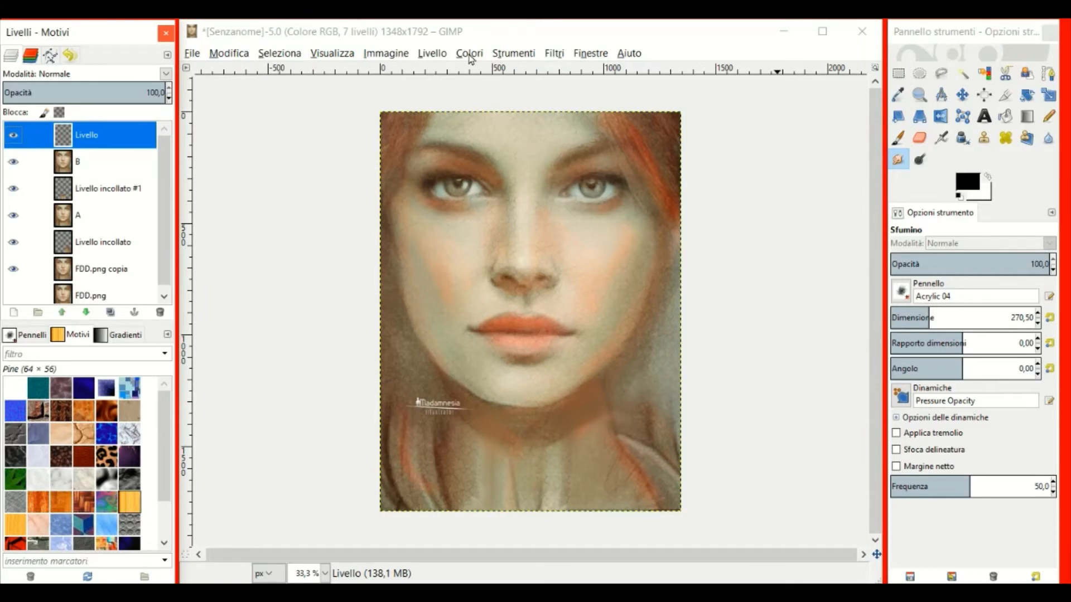
pyautogui.click(432, 53)
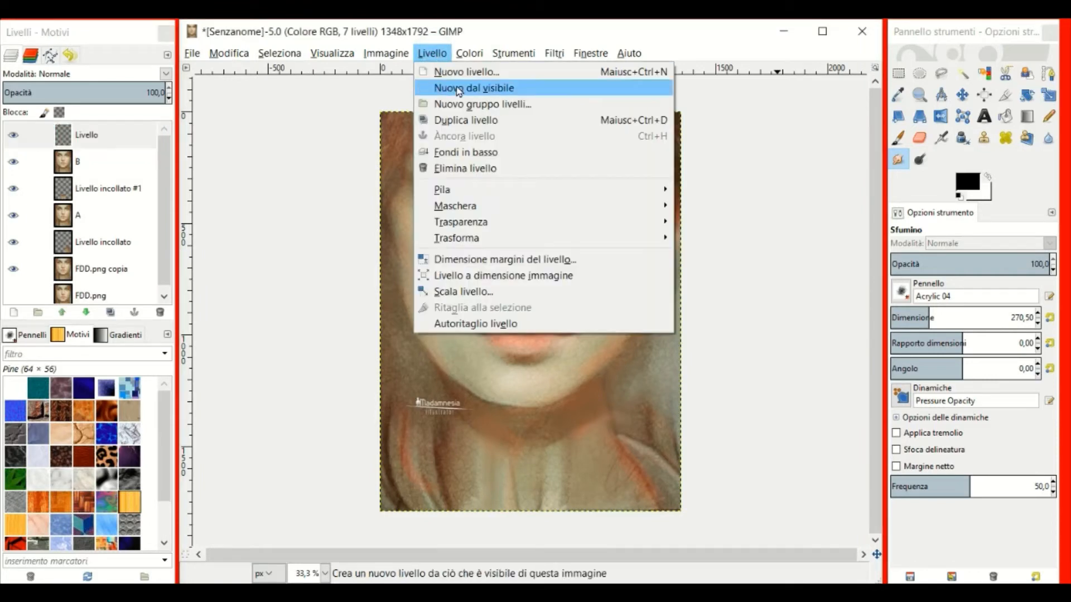
pyautogui.click(455, 88)
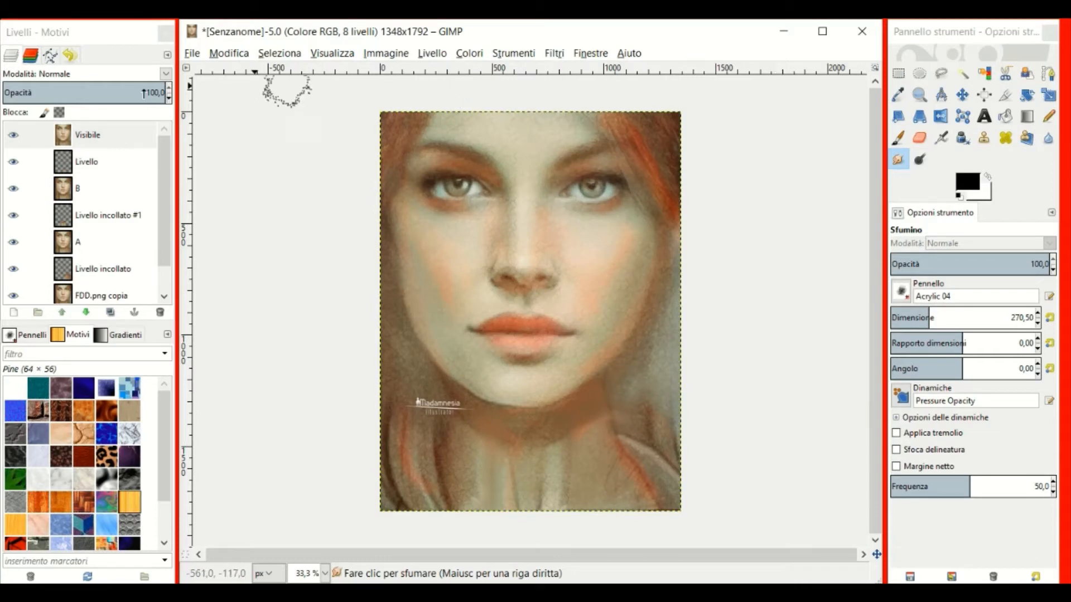
pyautogui.click(70, 140)
pyautogui.doubleClick(69, 140)
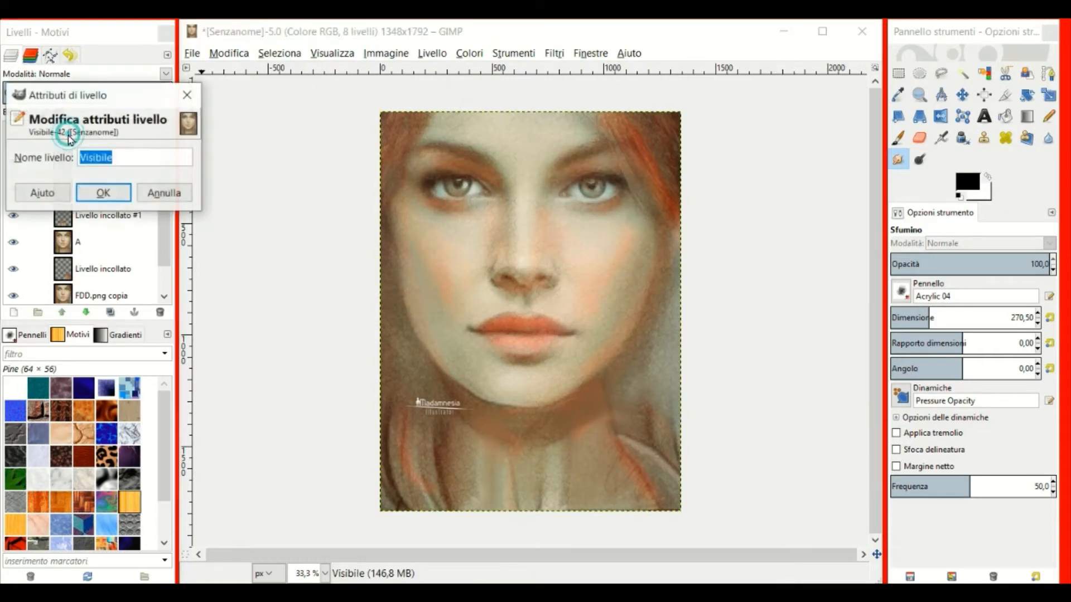
pyautogui.write('C')
pyautogui.press('Return')
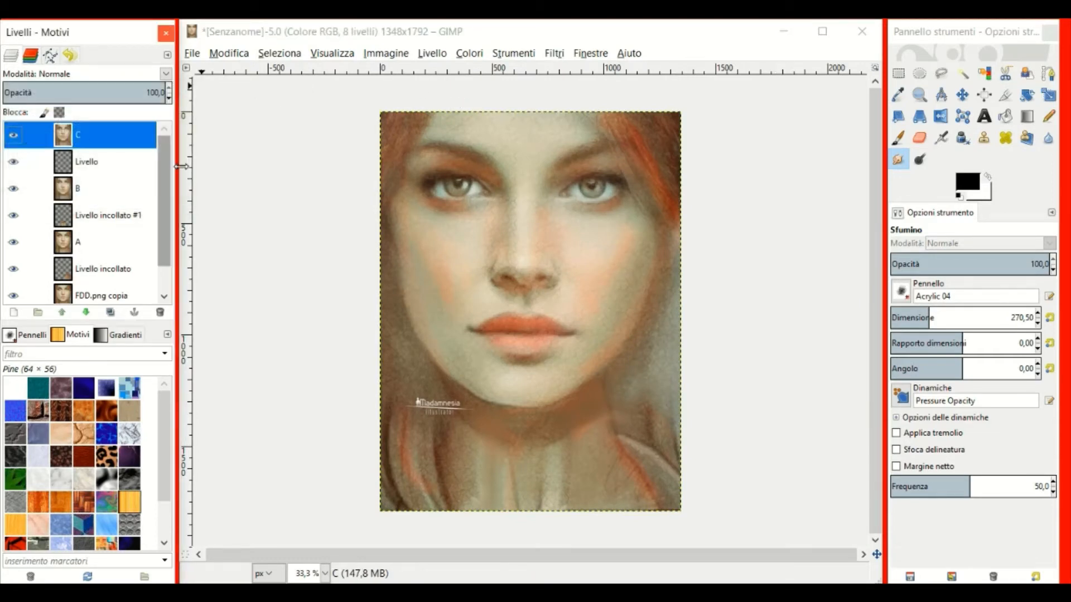
# Apply IWarp to layer C, pushing the neck and orange strand near the jaw up and right.
pyautogui.click(554, 54)
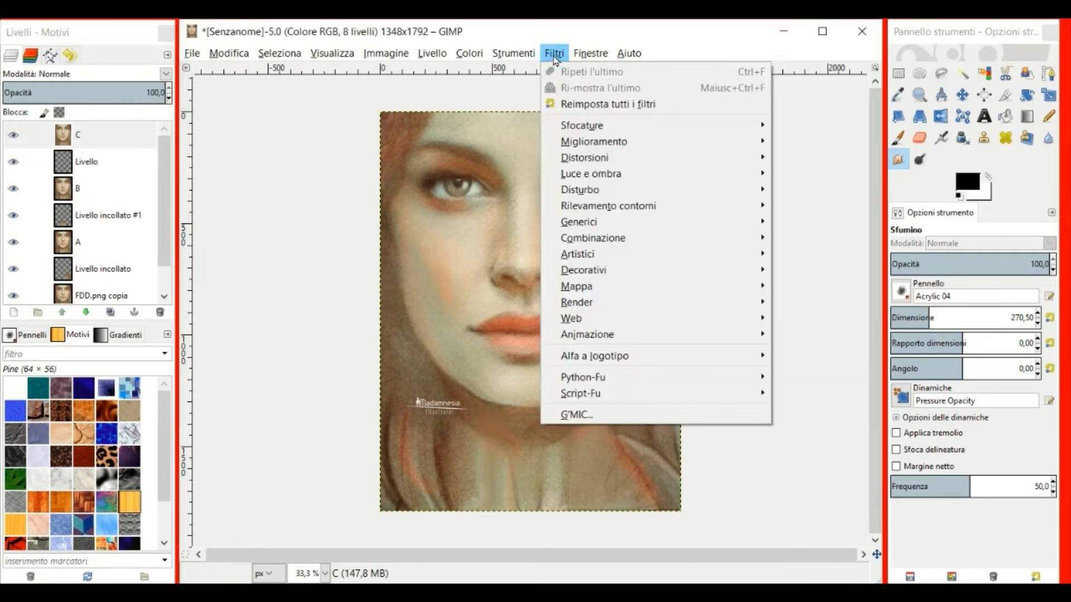
pyautogui.moveTo(587, 163)
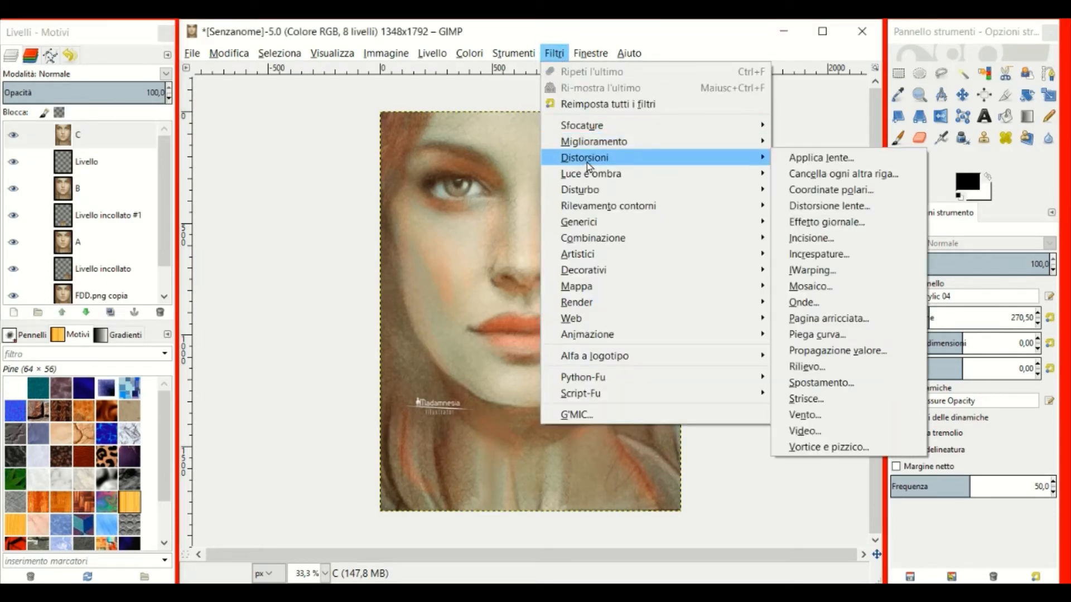
pyautogui.click(815, 273)
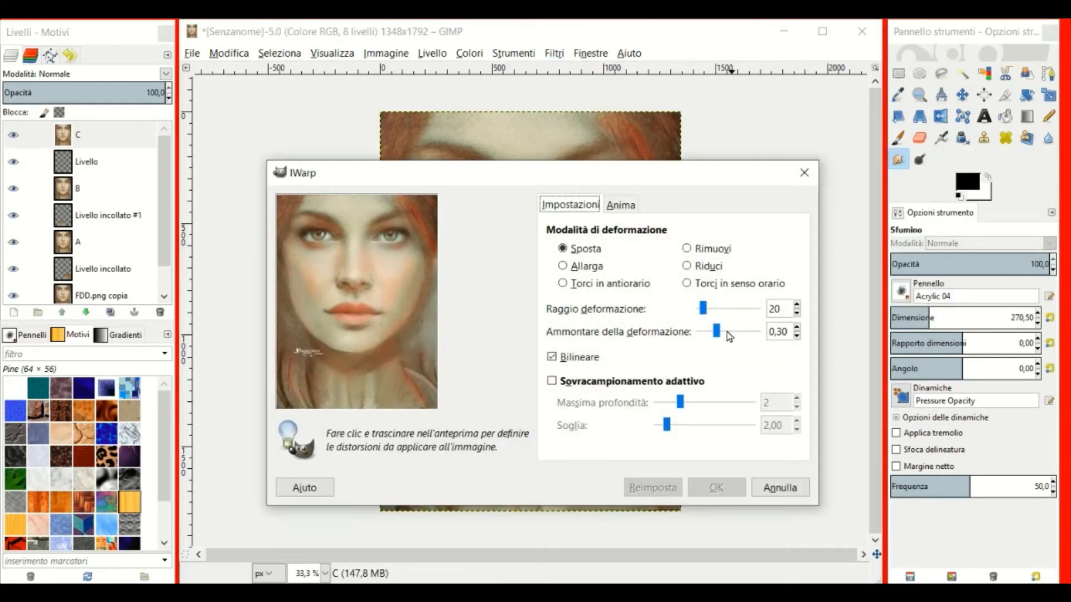
pyautogui.moveTo(423, 404)
pyautogui.mouseDown()
pyautogui.moveTo(433, 400)
pyautogui.moveTo(423, 387)
pyautogui.mouseUp()
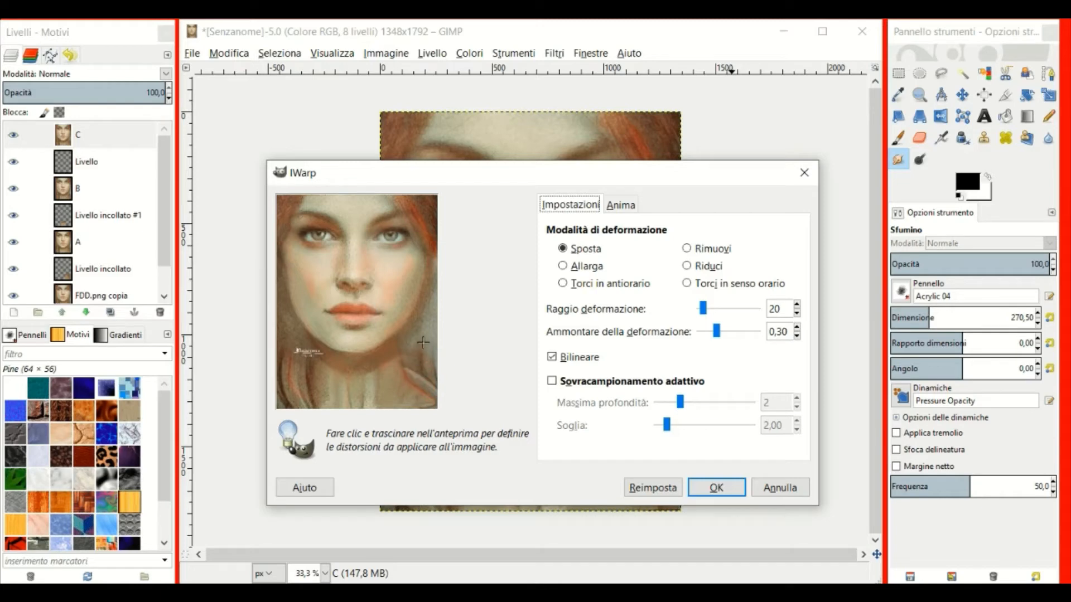
pyautogui.moveTo(395, 344)
pyautogui.mouseDown()
pyautogui.moveTo(411, 329)
pyautogui.moveTo(413, 358)
pyautogui.mouseUp()
pyautogui.moveTo(431, 401); pyautogui.dragTo(428, 395)
pyautogui.click(426, 402)
pyautogui.moveTo(410, 338); pyautogui.dragTo(400, 347)
pyautogui.click(716, 487)
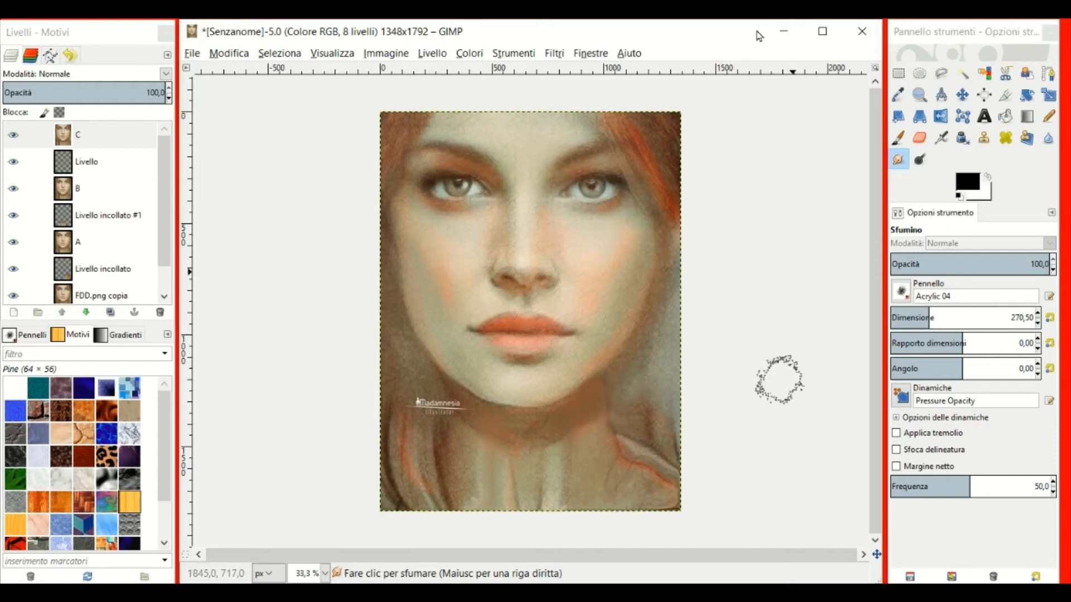
# Reapply IWarp for a second pass, pushing the hair near the lower right.
pyautogui.click(559, 56)
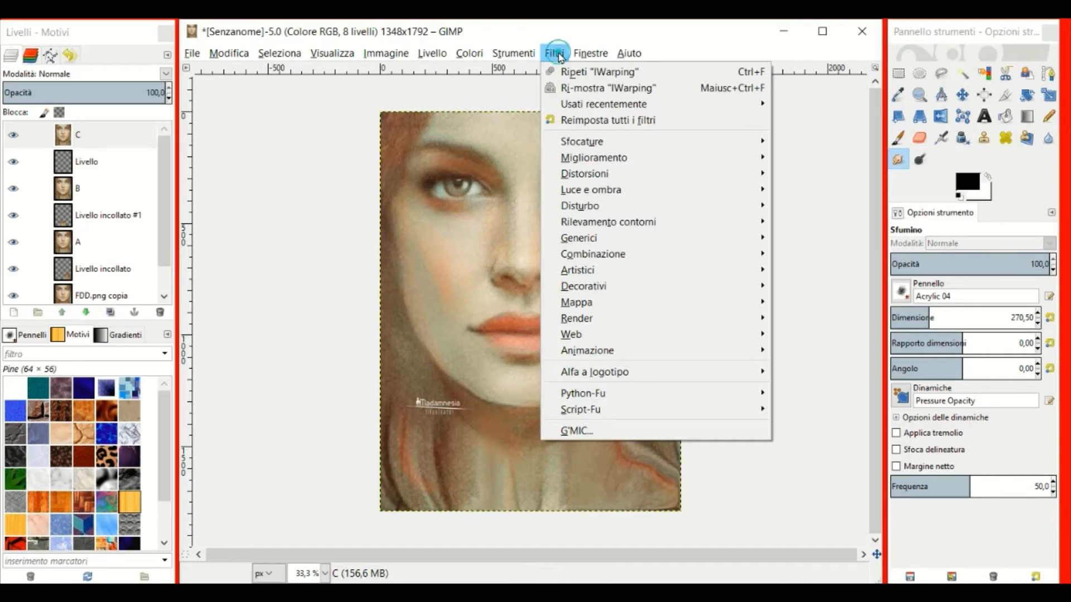
pyautogui.click(577, 90)
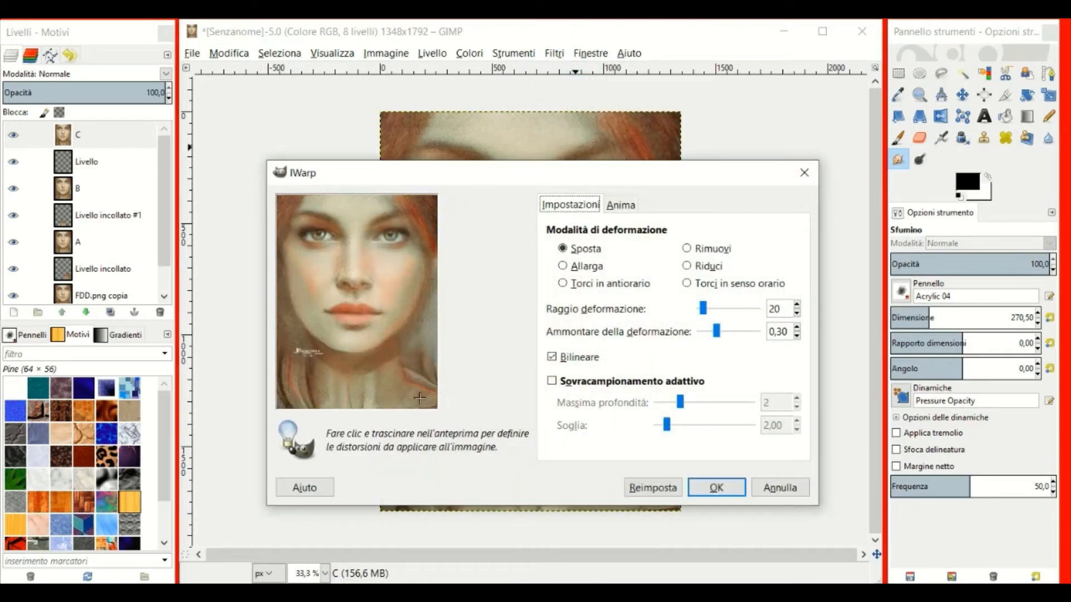
pyautogui.moveTo(416, 380); pyautogui.dragTo(431, 399)
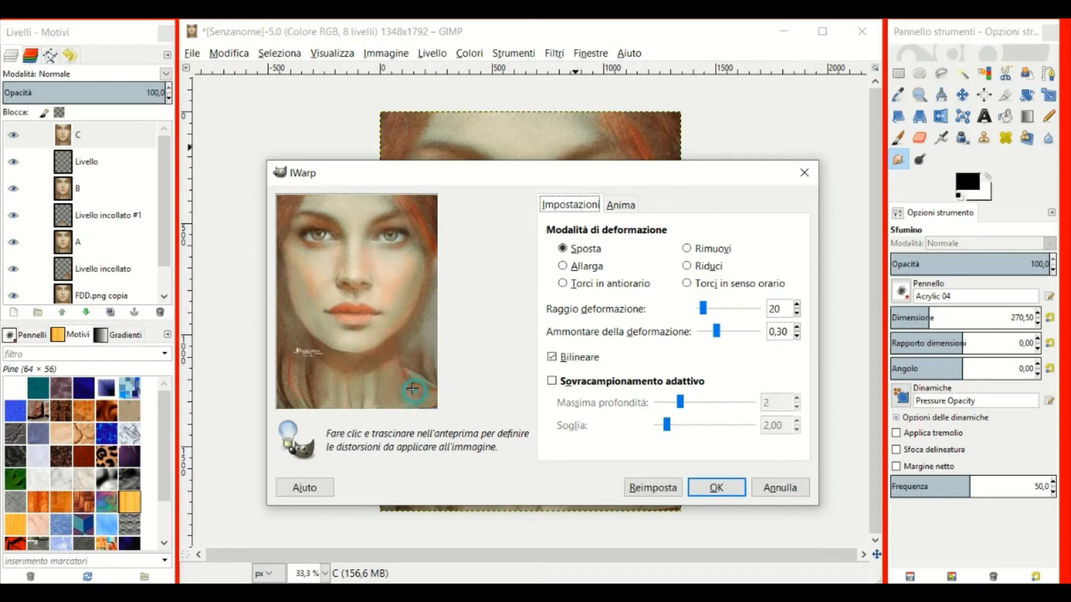
pyautogui.click(715, 488)
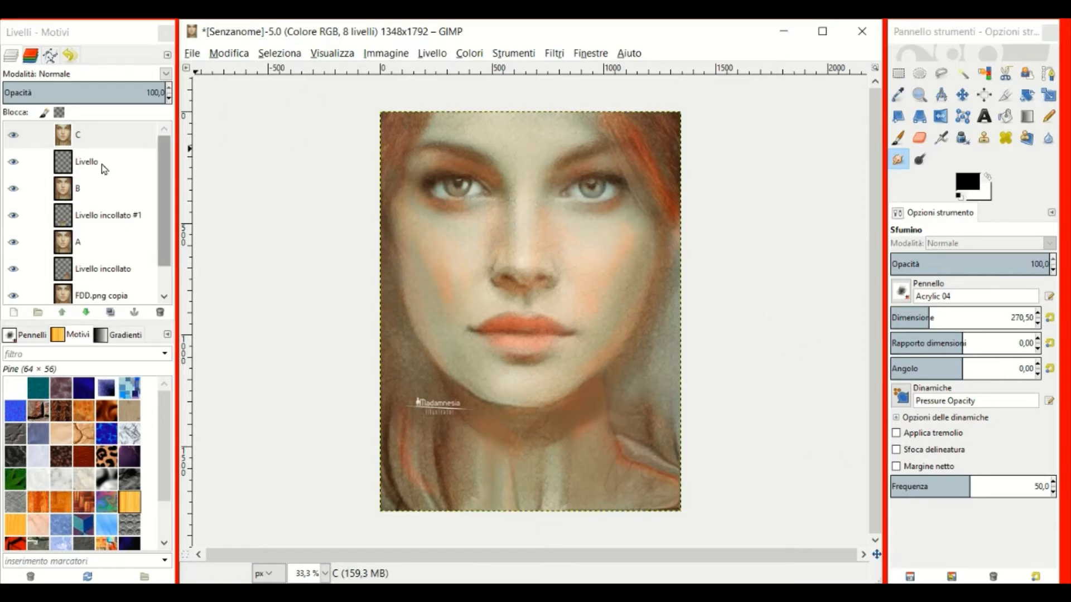
# Freehand-select the neck area on layer C, then copy and paste it as a new layer.
pyautogui.click(28, 134)
pyautogui.click(942, 73)
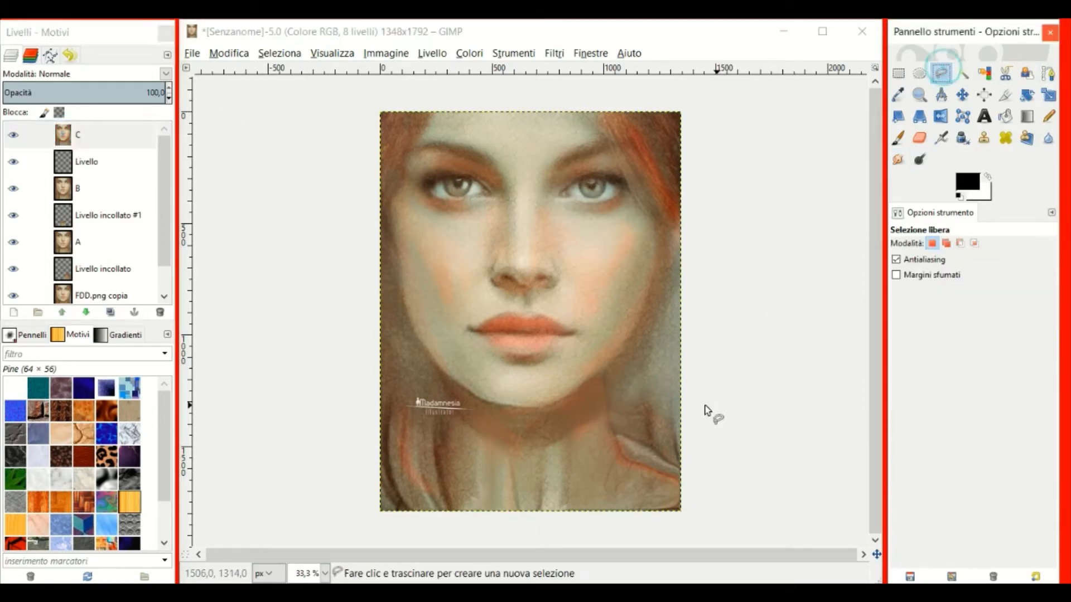
pyautogui.moveTo(715, 383)
pyautogui.mouseDown()
pyautogui.moveTo(676, 351)
pyautogui.moveTo(637, 354)
pyautogui.moveTo(584, 388)
pyautogui.mouseUp()
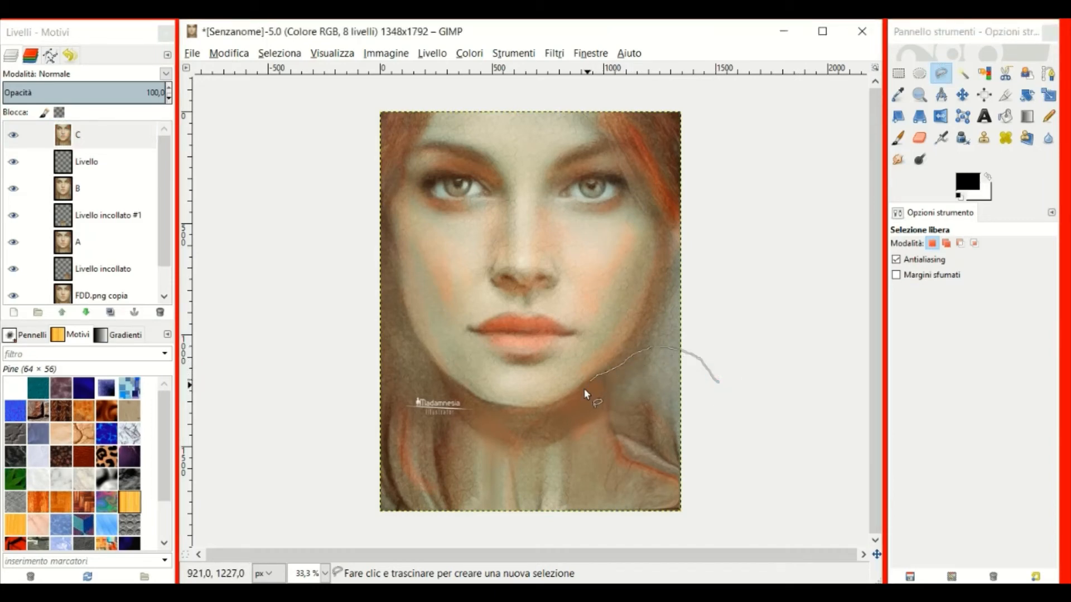
pyautogui.moveTo(580, 476)
pyautogui.mouseDown()
pyautogui.moveTo(637, 538)
pyautogui.moveTo(717, 544)
pyautogui.moveTo(776, 476)
pyautogui.moveTo(718, 385)
pyautogui.mouseUp()
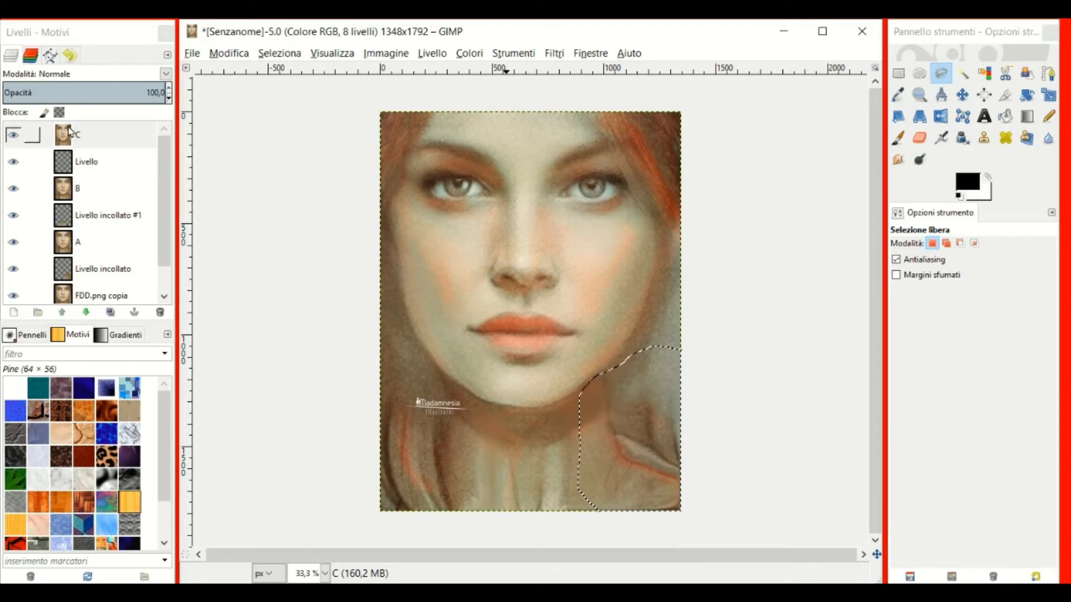
pyautogui.click(243, 57)
pyautogui.click(239, 157)
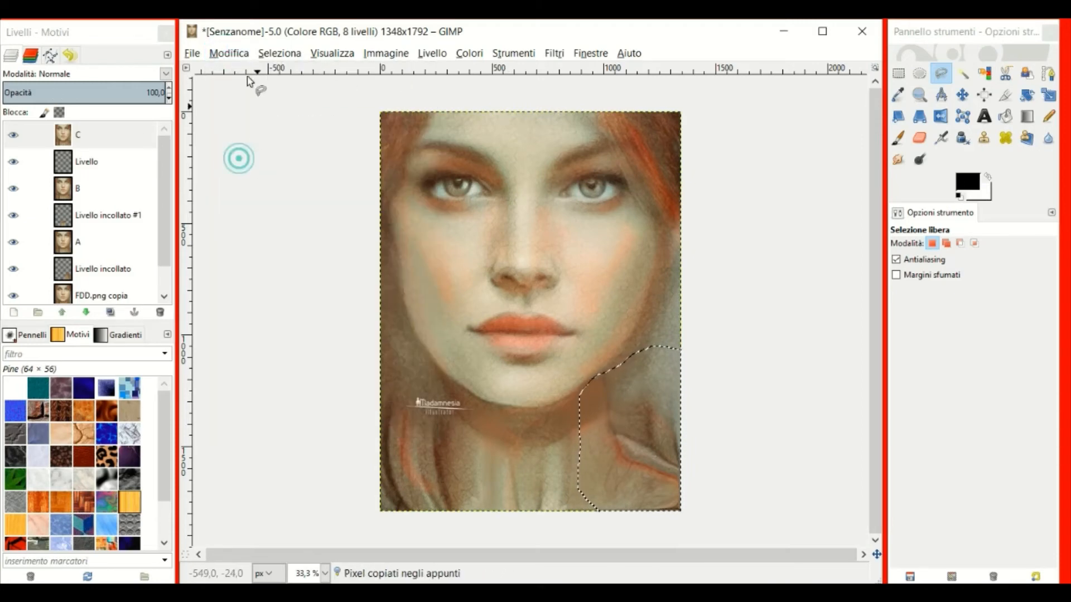
pyautogui.click(228, 53)
pyautogui.click(240, 190)
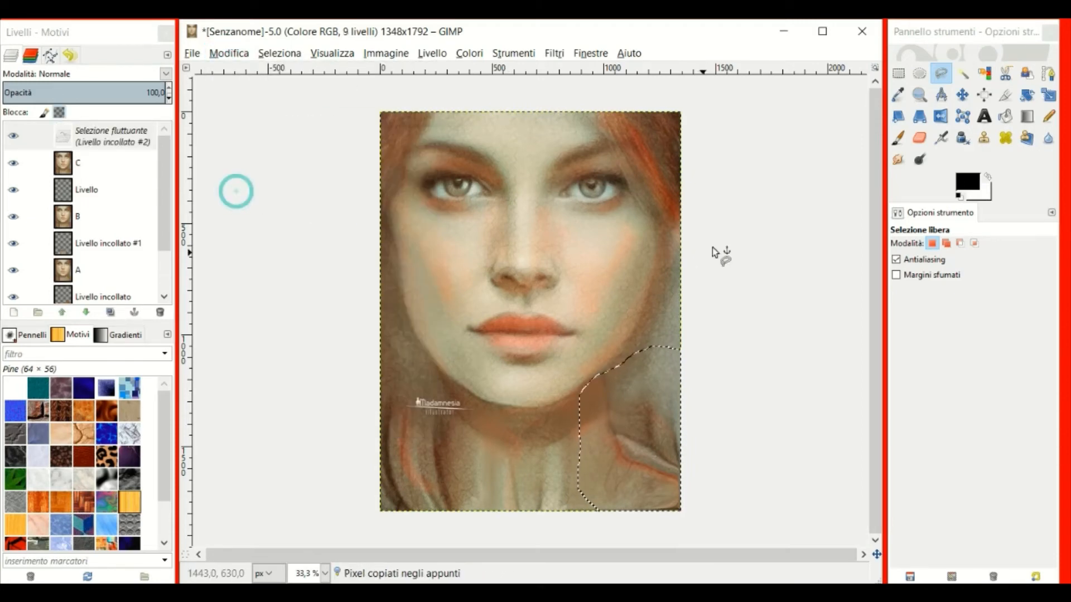
pyautogui.rightClick(89, 141)
pyautogui.click(101, 167)
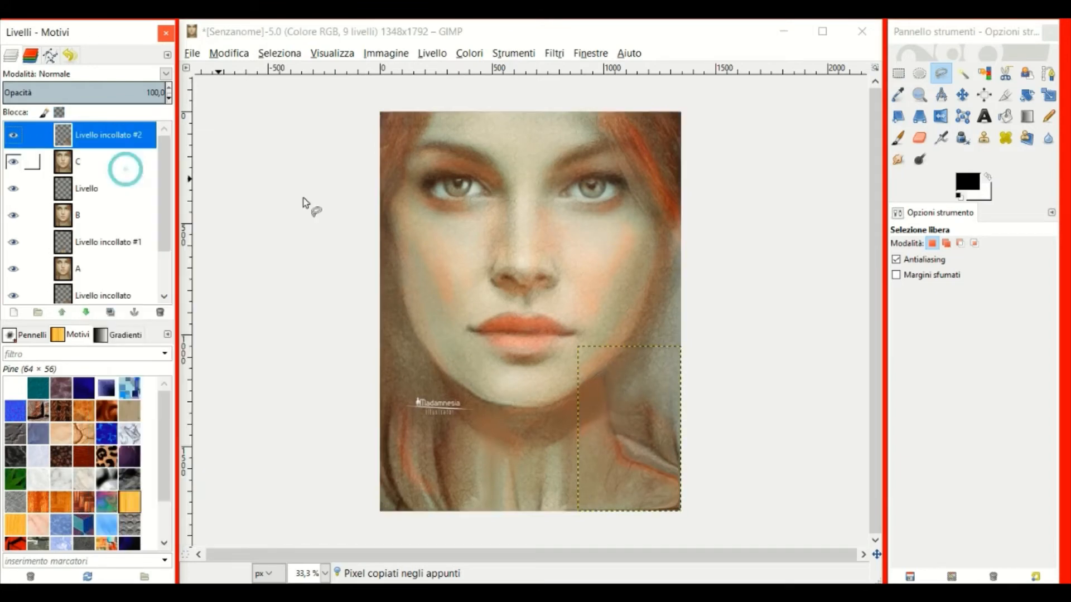
# Shift the pasted patch slightly right and rotate it by -1,51°.
pyautogui.click(963, 96)
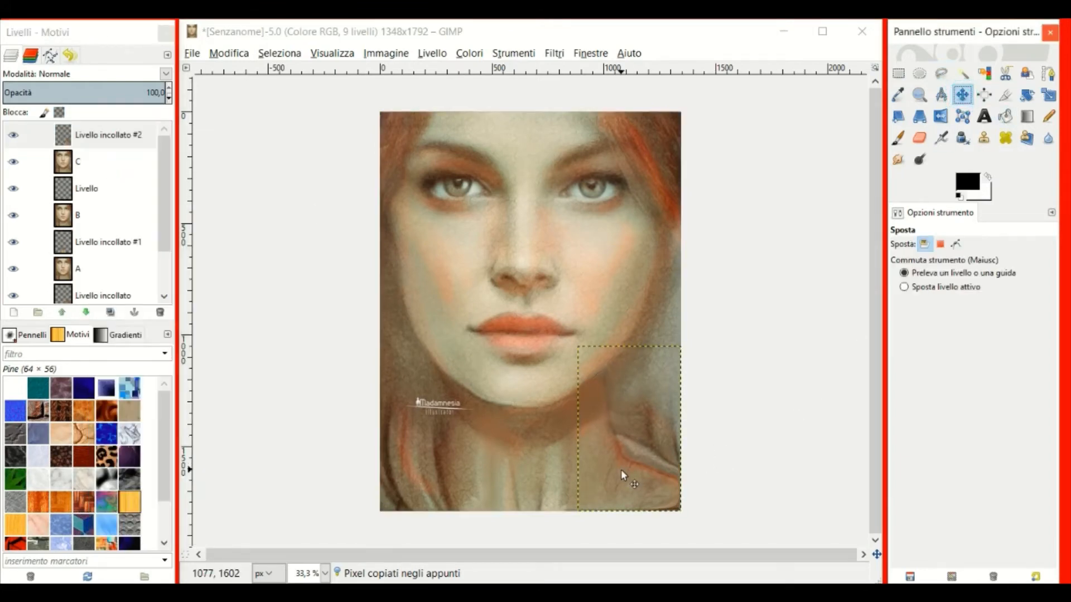
pyautogui.moveTo(621, 469); pyautogui.dragTo(628, 468)
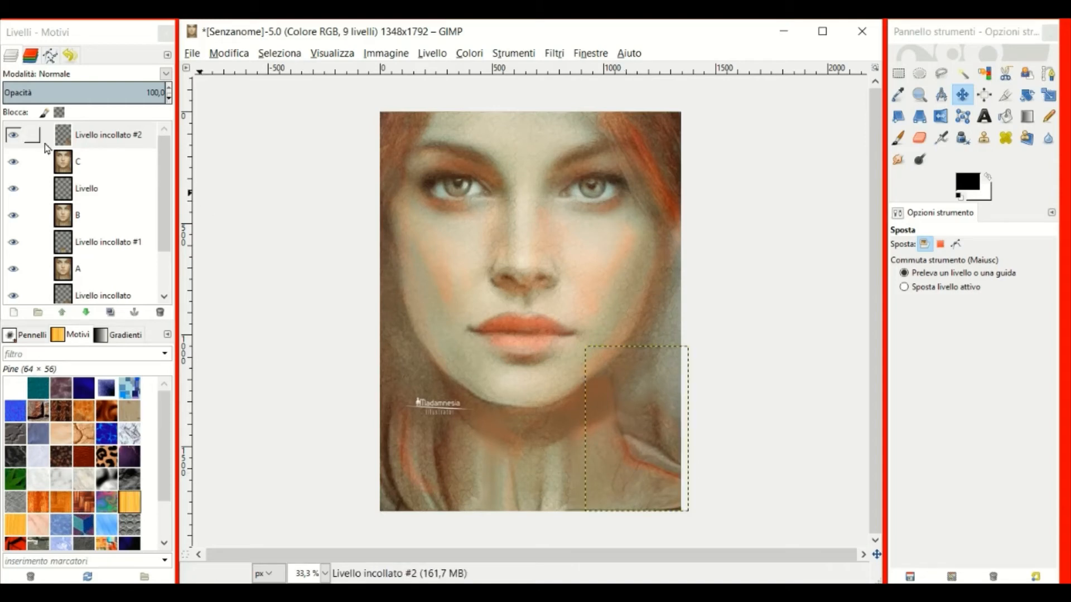
pyautogui.click(1026, 95)
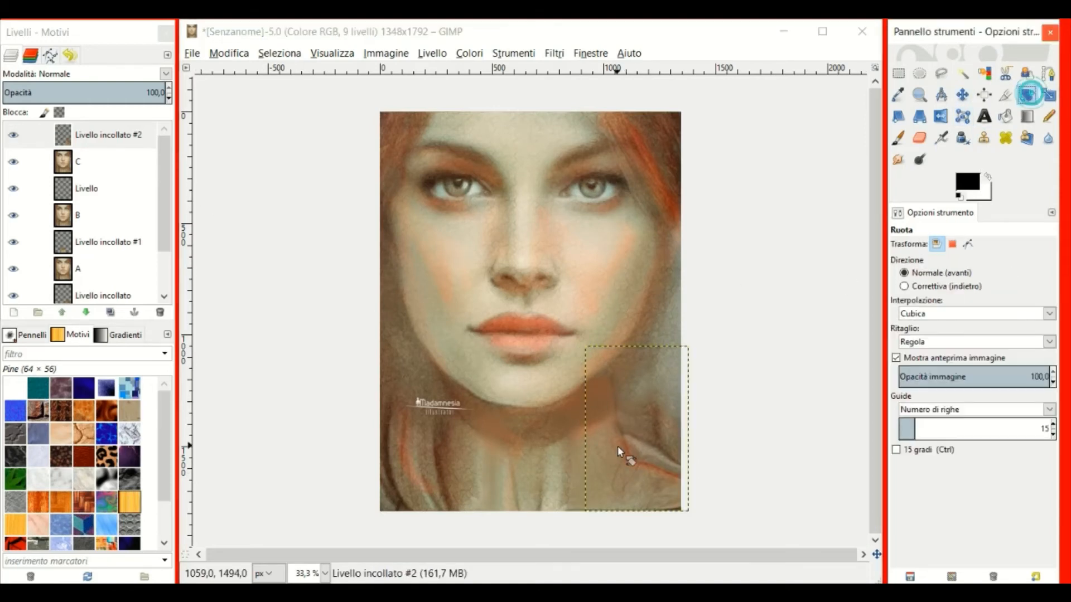
pyautogui.moveTo(661, 413); pyautogui.dragTo(663, 412)
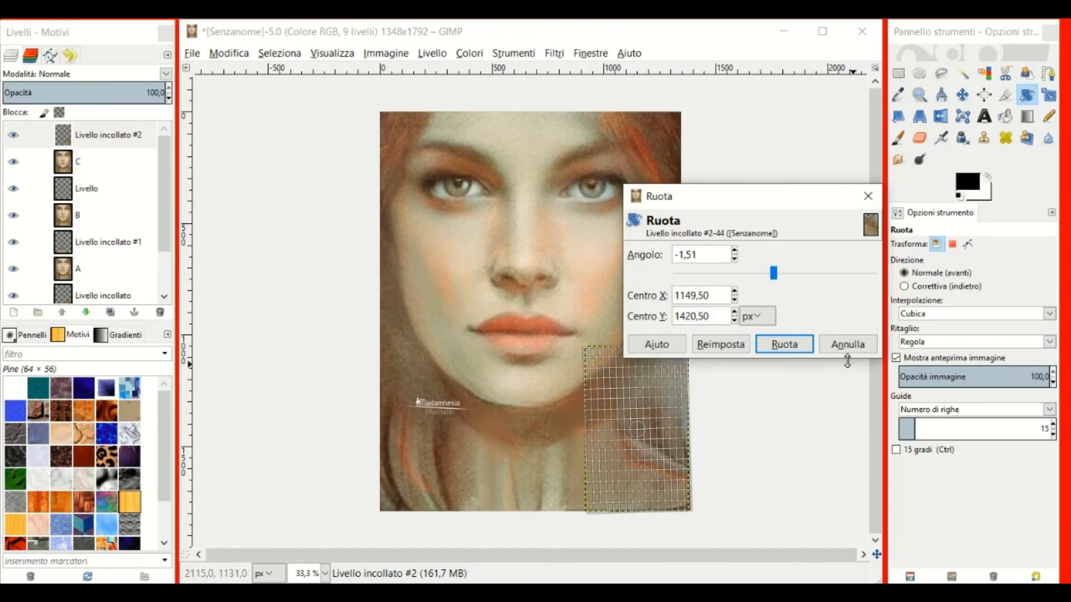
pyautogui.click(784, 344)
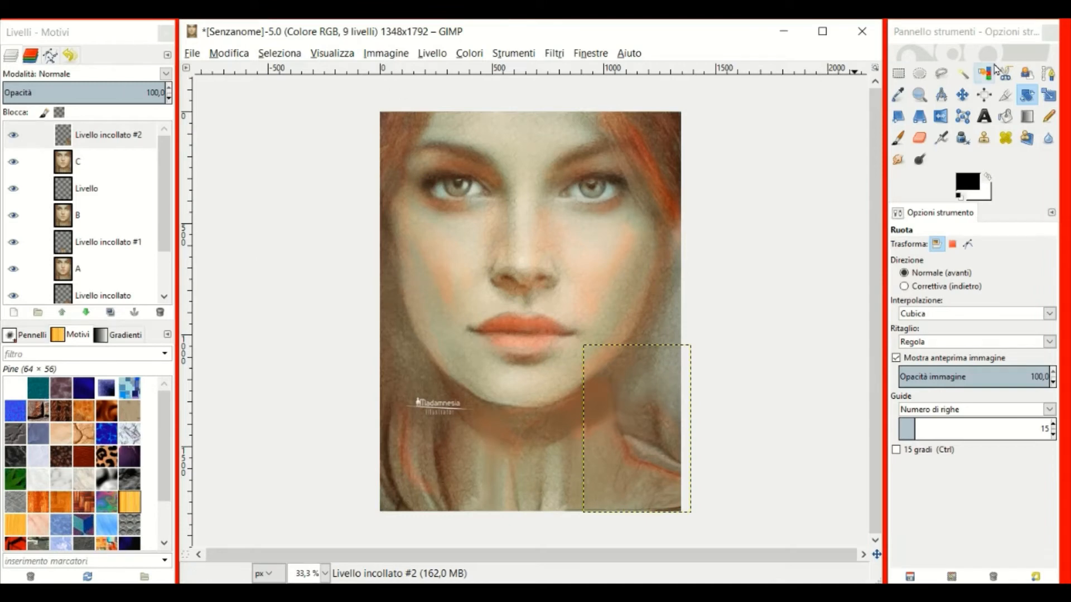
pyautogui.click(962, 95)
# Nudge the pasted patch into position and expand Livello incollato #2 to the image size.
pyautogui.moveTo(607, 453); pyautogui.dragTo(616, 449)
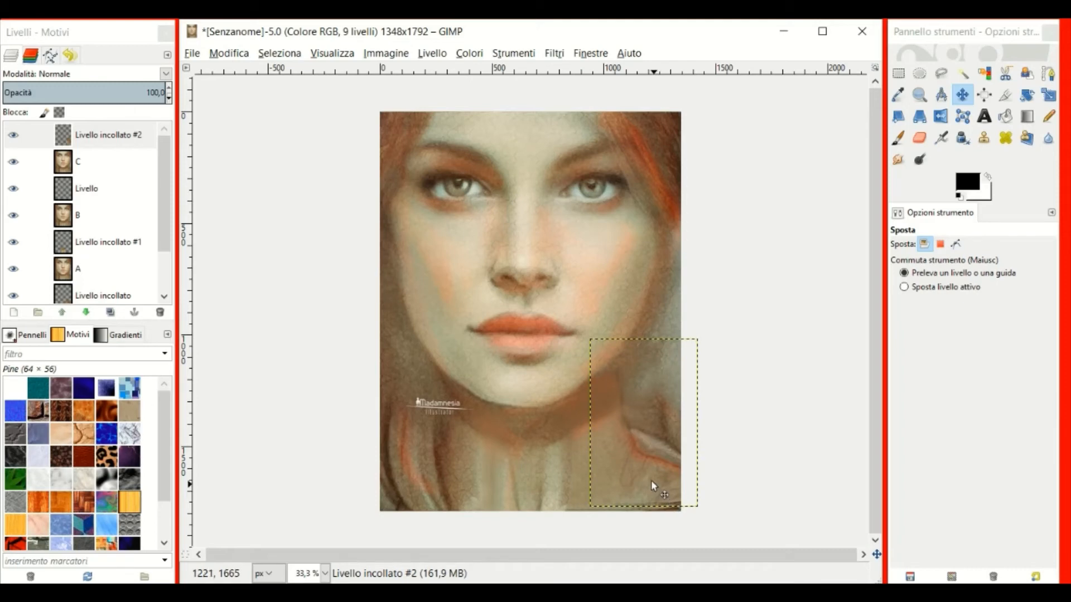
pyautogui.moveTo(651, 481); pyautogui.dragTo(650, 483)
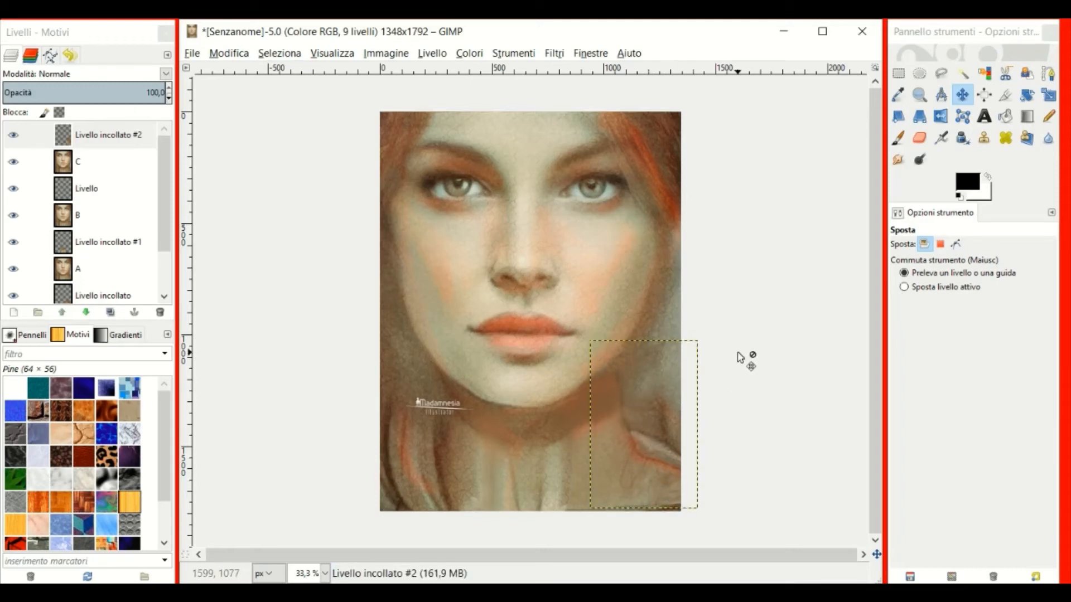
pyautogui.moveTo(617, 430); pyautogui.dragTo(616, 430)
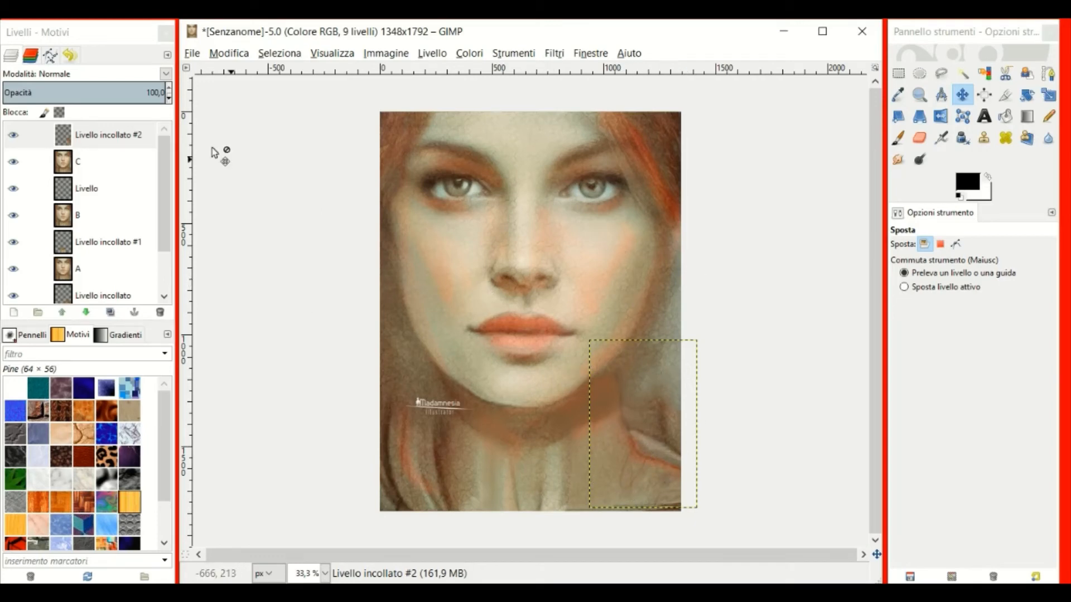
pyautogui.rightClick(93, 136)
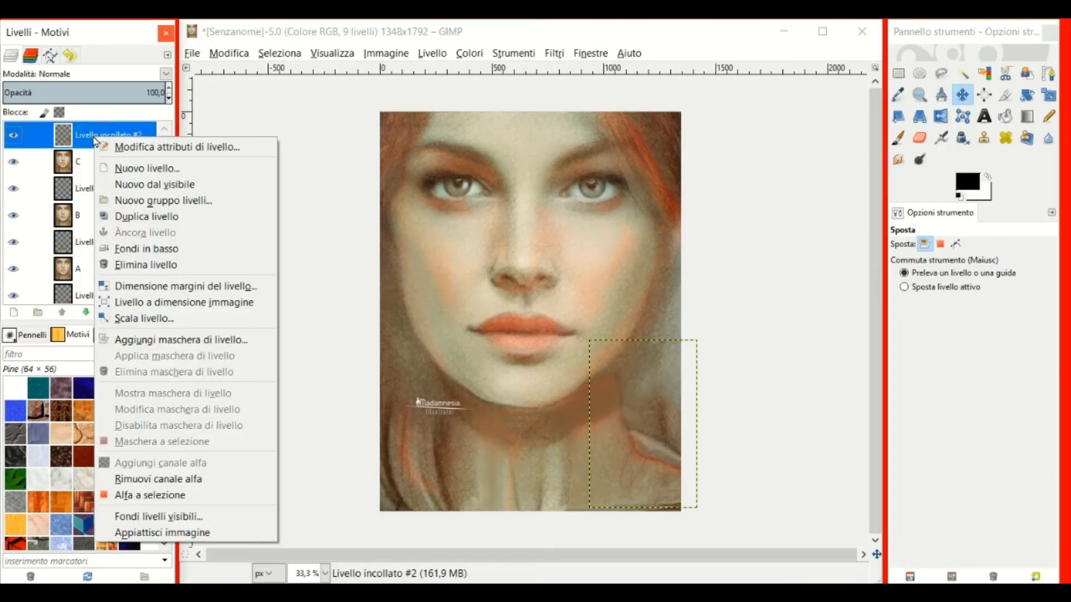
pyautogui.click(167, 302)
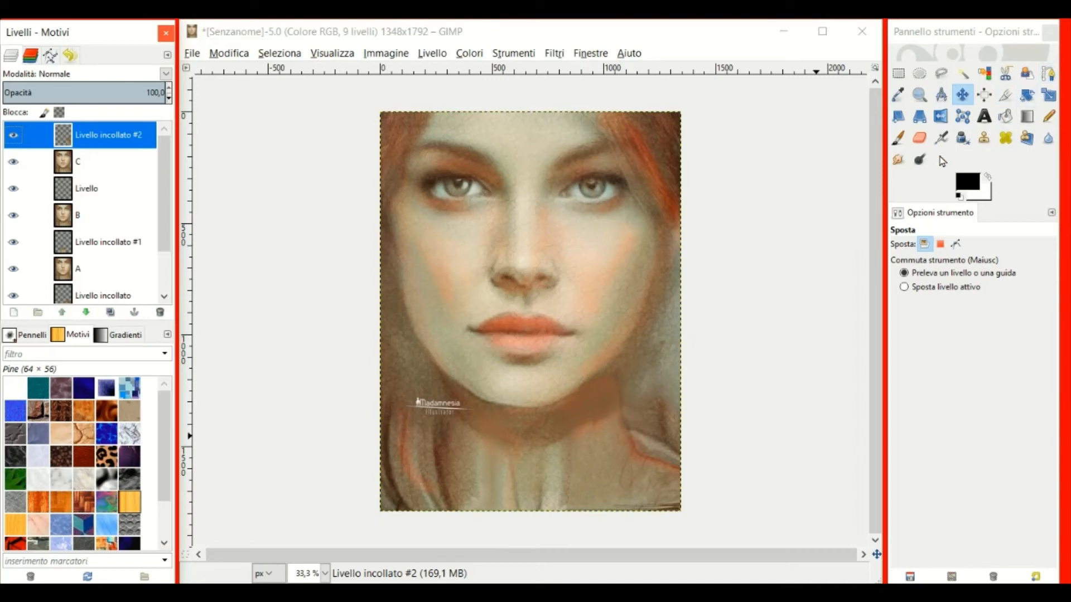
pyautogui.click(898, 160)
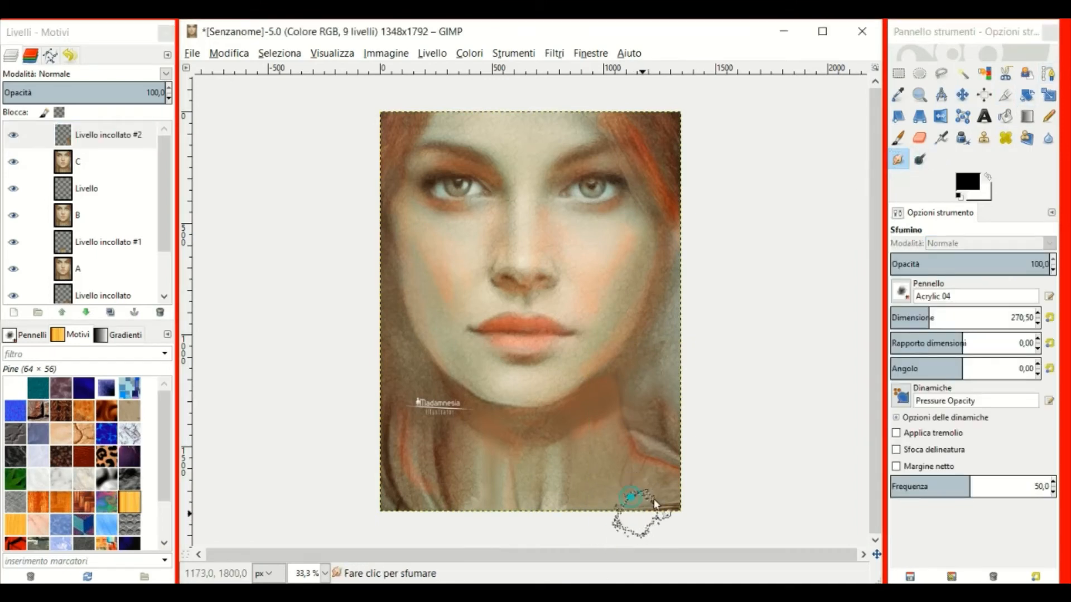
# Smudge the patch edge into the bottom-right corner of the portrait.
pyautogui.moveTo(642, 512); pyautogui.dragTo(681, 513)
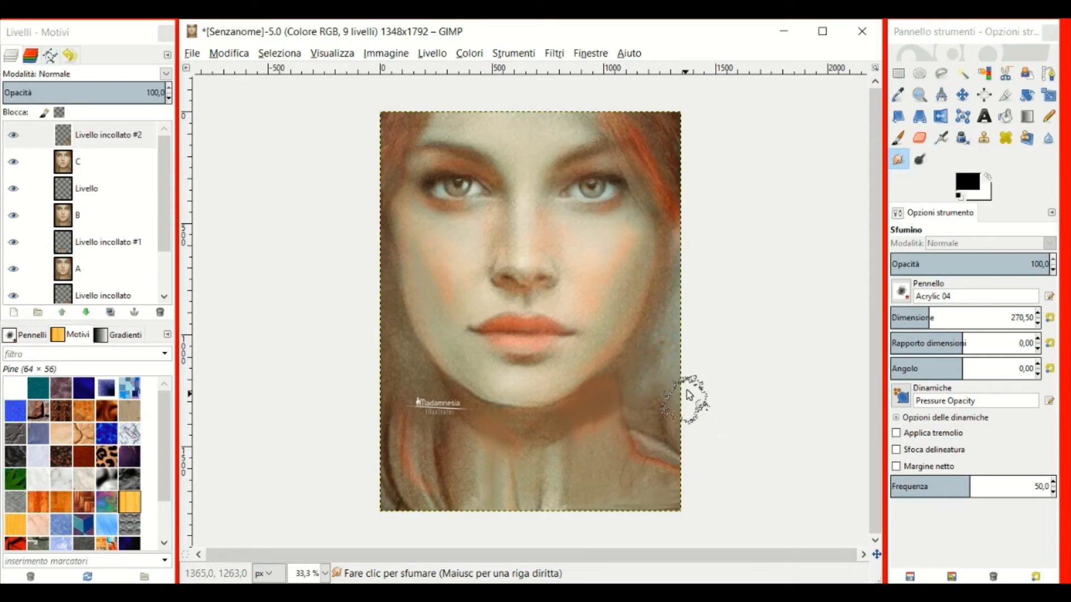
pyautogui.scroll(2, 716, 484)
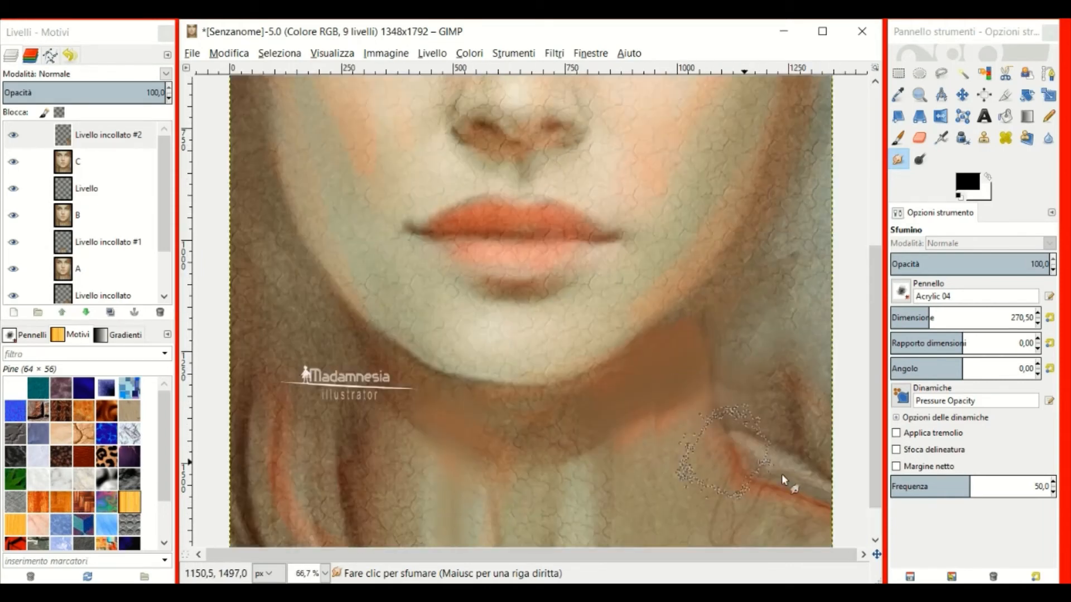
pyautogui.scroll(-2, 814, 379)
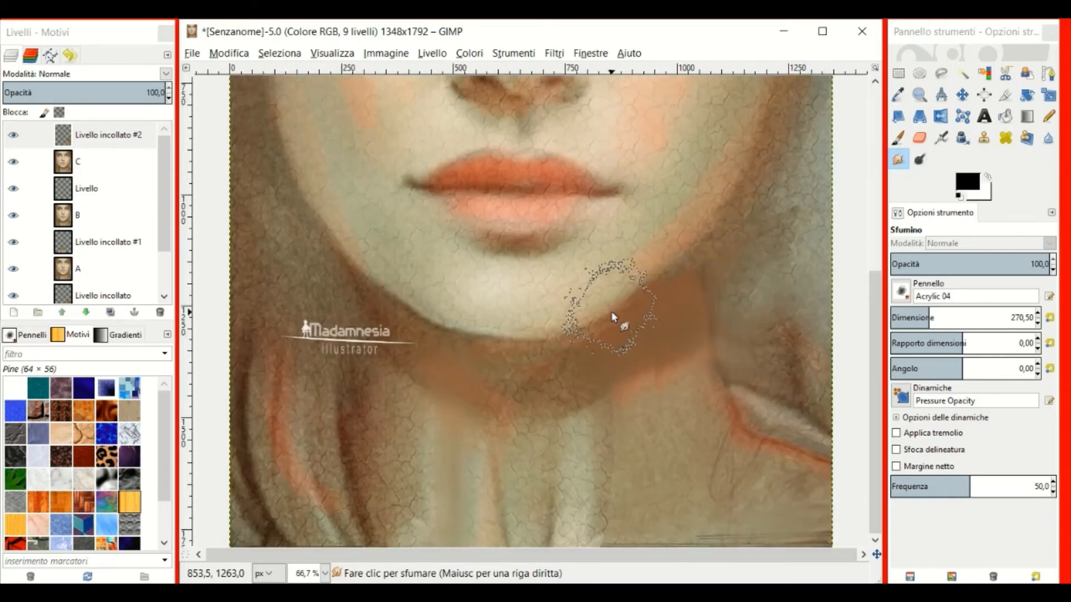
# Create a new layer from everything visible and name it D.
pyautogui.click(106, 135)
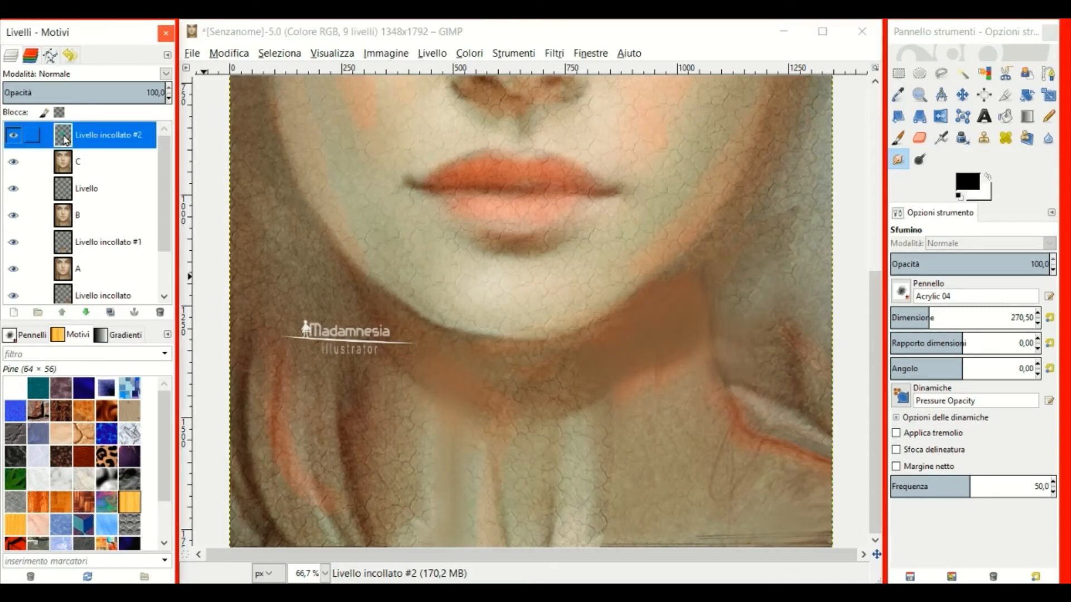
pyautogui.click(432, 54)
pyautogui.click(446, 86)
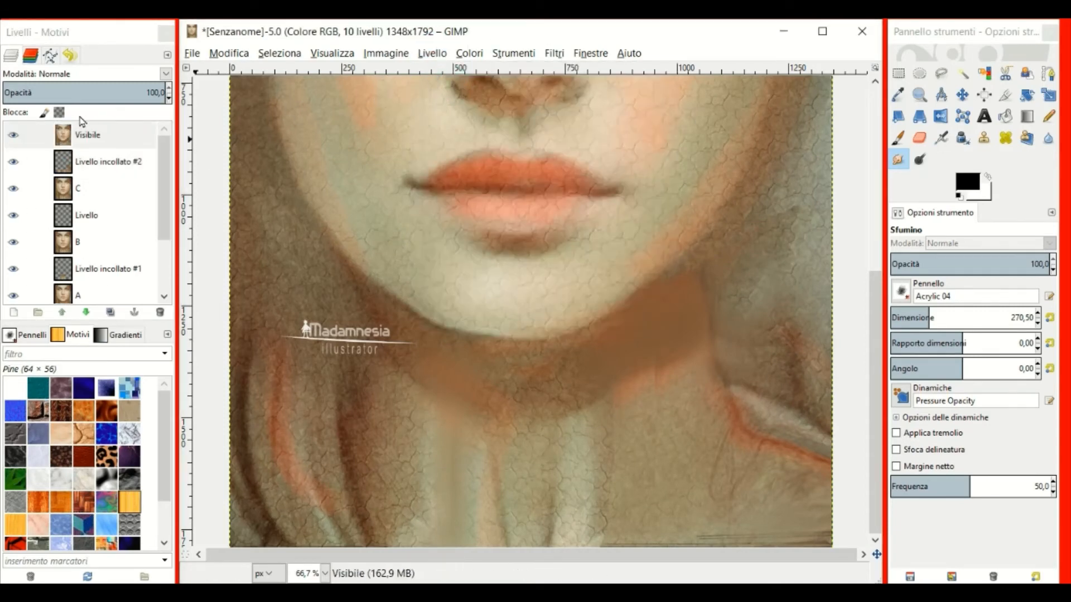
pyautogui.doubleClick(63, 135)
pyautogui.write('D')
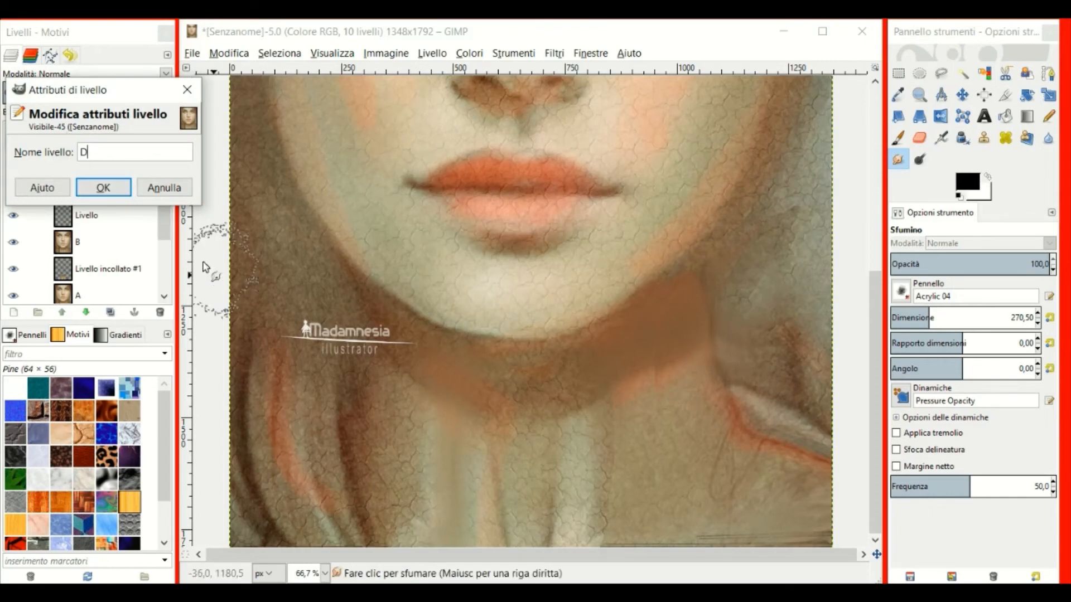
pyautogui.click(104, 188)
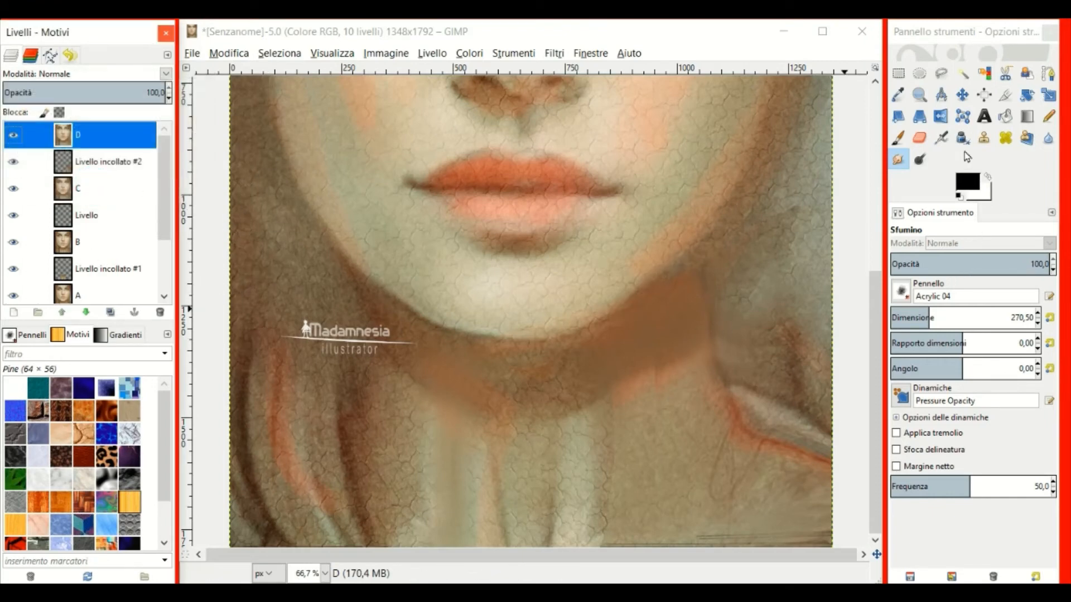
pyautogui.click(984, 138)
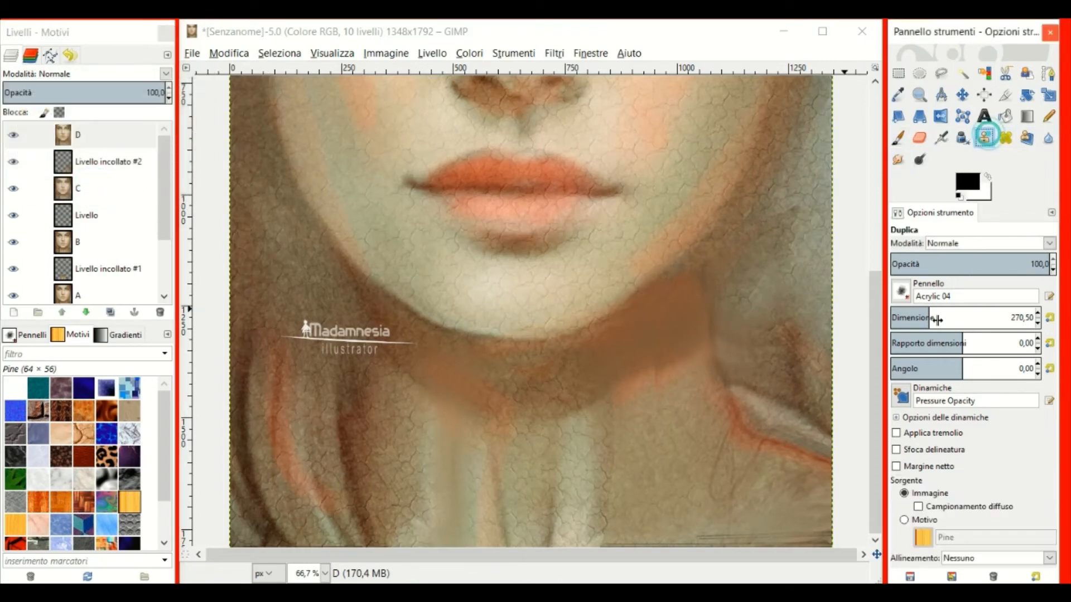
# Clone nearby brown skin tones over the right jaw shadow with a 126,46 clone brush.
pyautogui.click(893, 318)
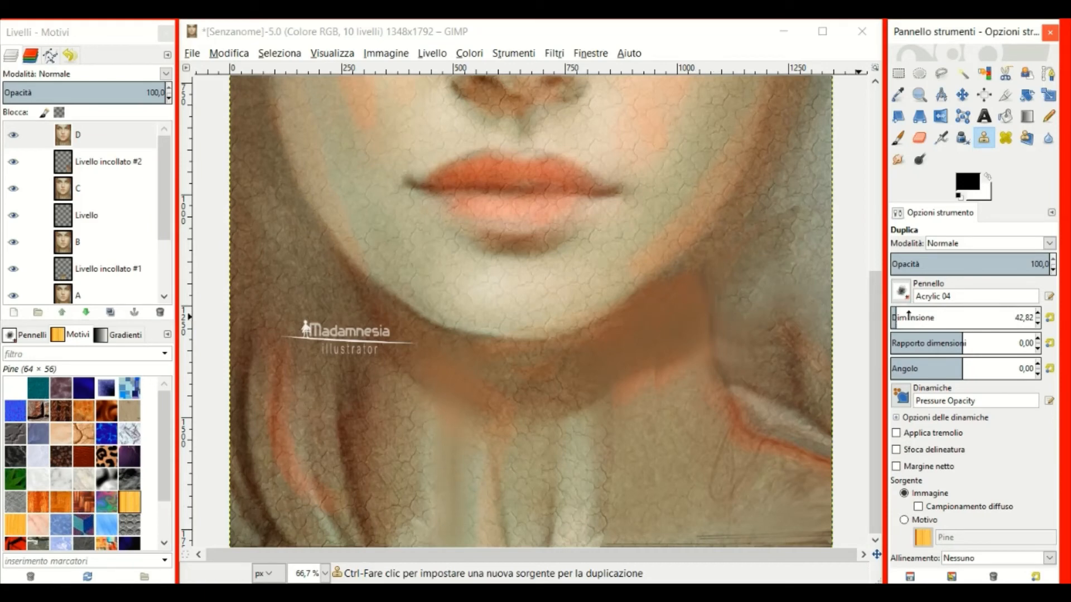
pyautogui.click(909, 316)
pyautogui.keyDown('ctrl'); pyautogui.click(706, 291); pyautogui.keyUp('ctrl')
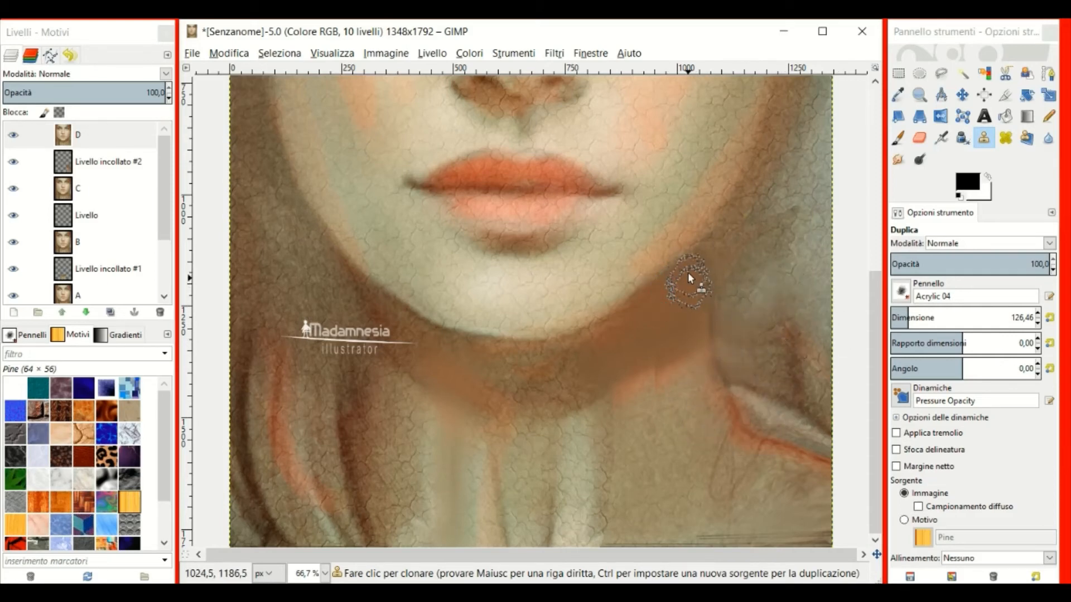
pyautogui.click(702, 265)
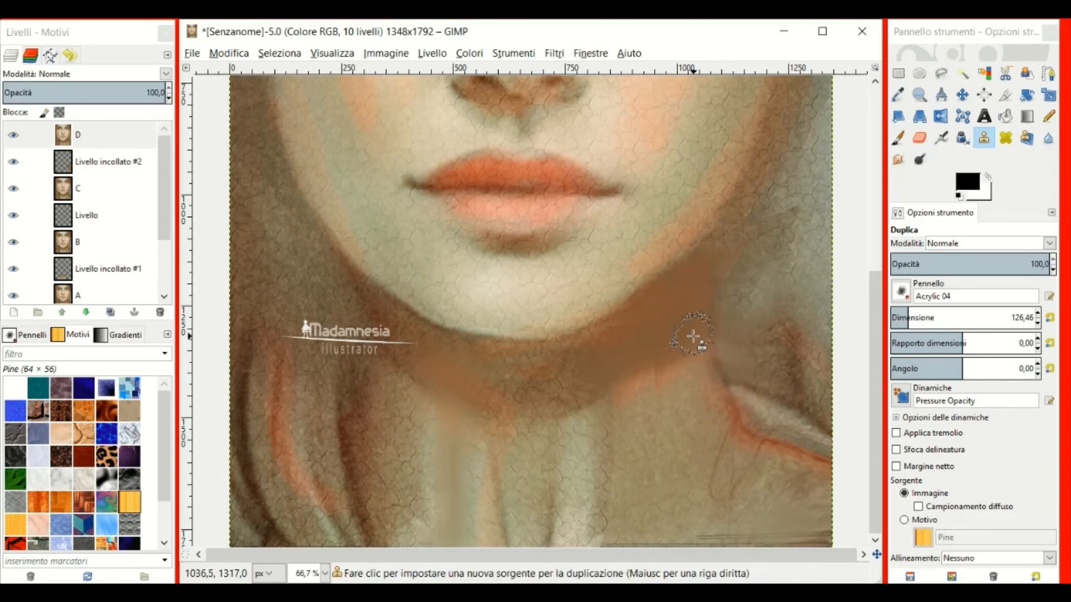
pyautogui.keyDown('ctrl'); pyautogui.click(693, 336); pyautogui.keyUp('ctrl')
pyautogui.press('-')
pyautogui.press('-')
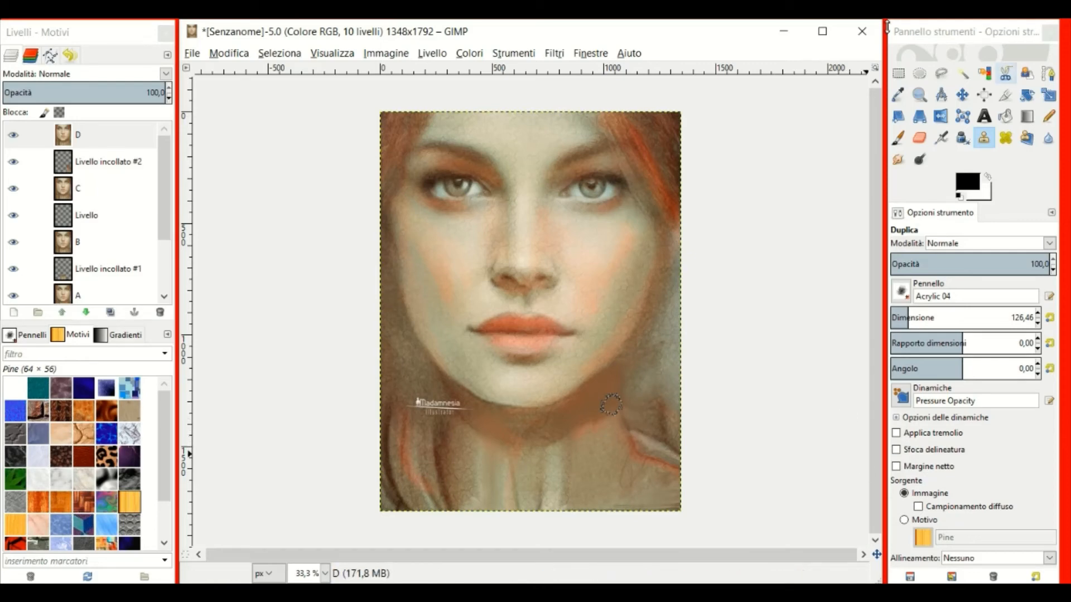
# Freehand-select the jaw and neck area below the right jaw on layer D.
pyautogui.click(61, 139)
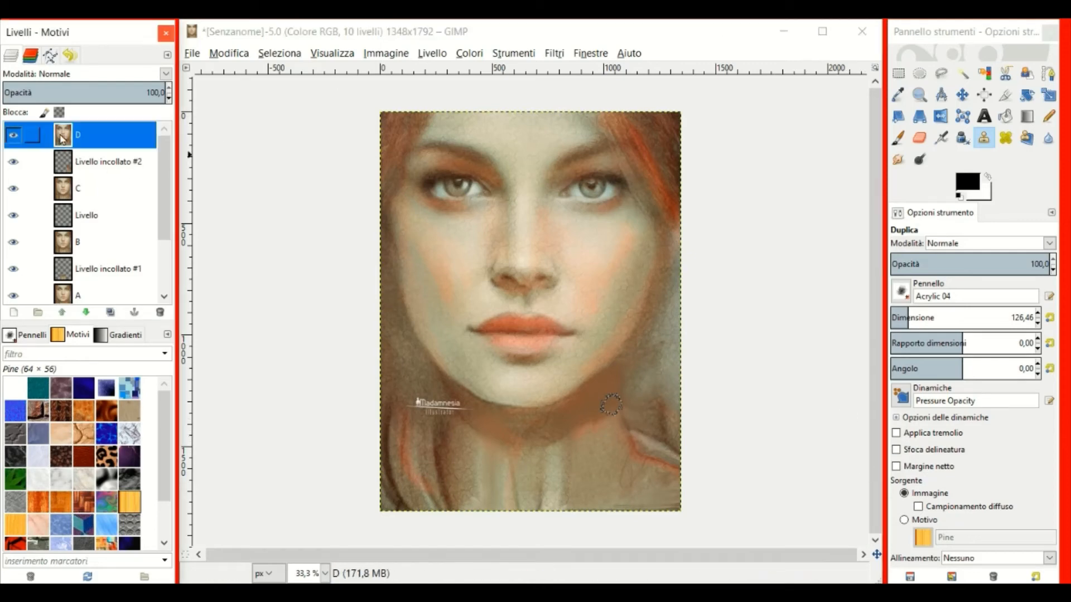
pyautogui.click(941, 73)
pyautogui.moveTo(702, 383); pyautogui.dragTo(645, 328)
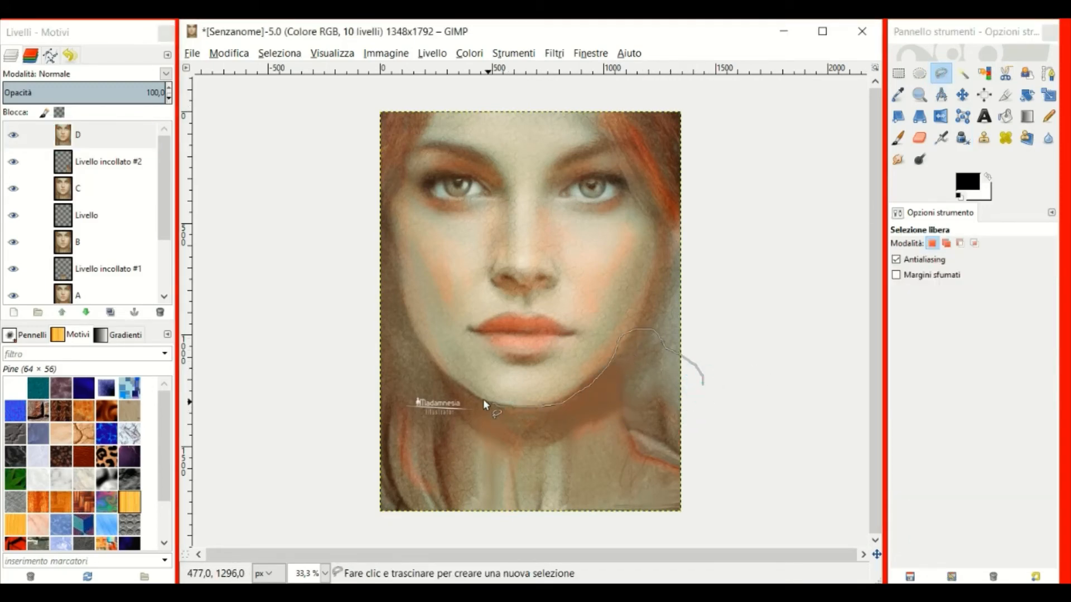
pyautogui.moveTo(439, 434)
pyautogui.mouseDown()
pyautogui.moveTo(633, 580)
pyautogui.moveTo(803, 525)
pyautogui.moveTo(775, 404)
pyautogui.moveTo(703, 385)
pyautogui.mouseUp()
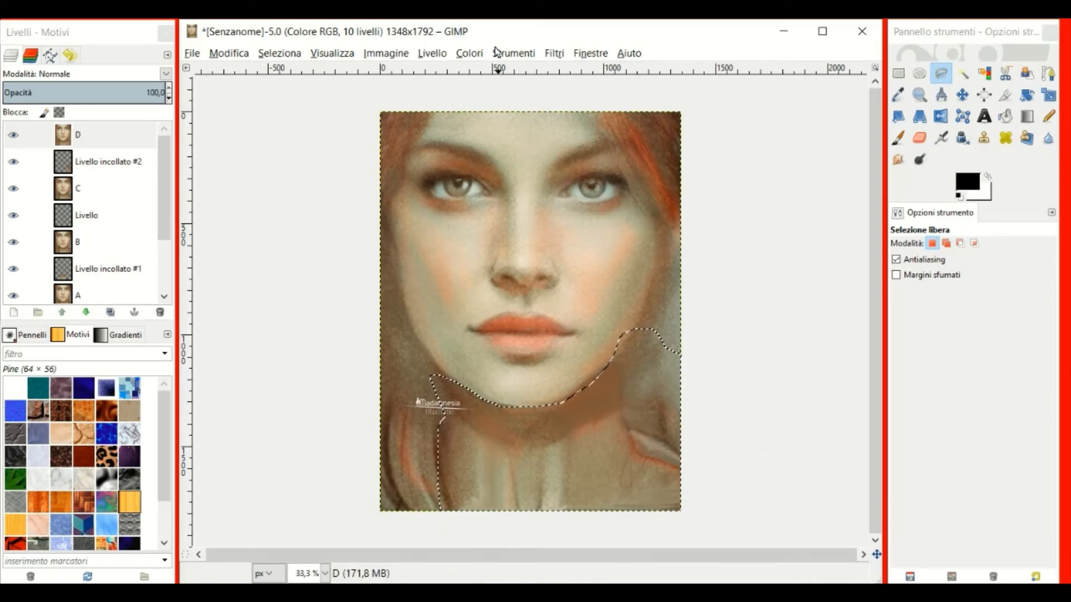
# Lighten the selected patch with a Curves adjustment, then clear the selection.
pyautogui.click(469, 53)
pyautogui.click(491, 170)
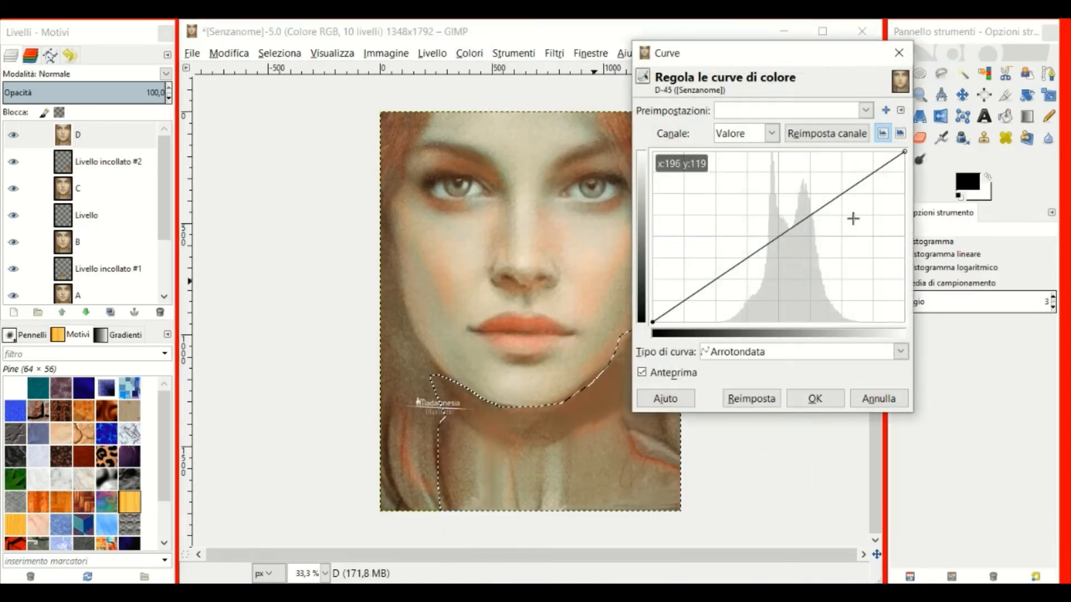
pyautogui.click(831, 195)
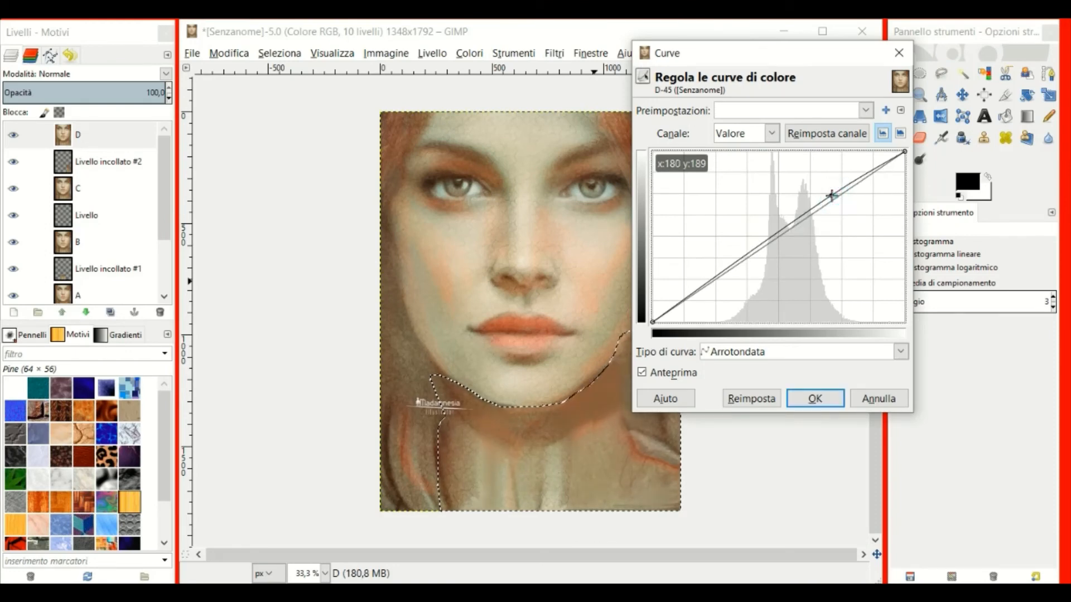
pyautogui.click(817, 399)
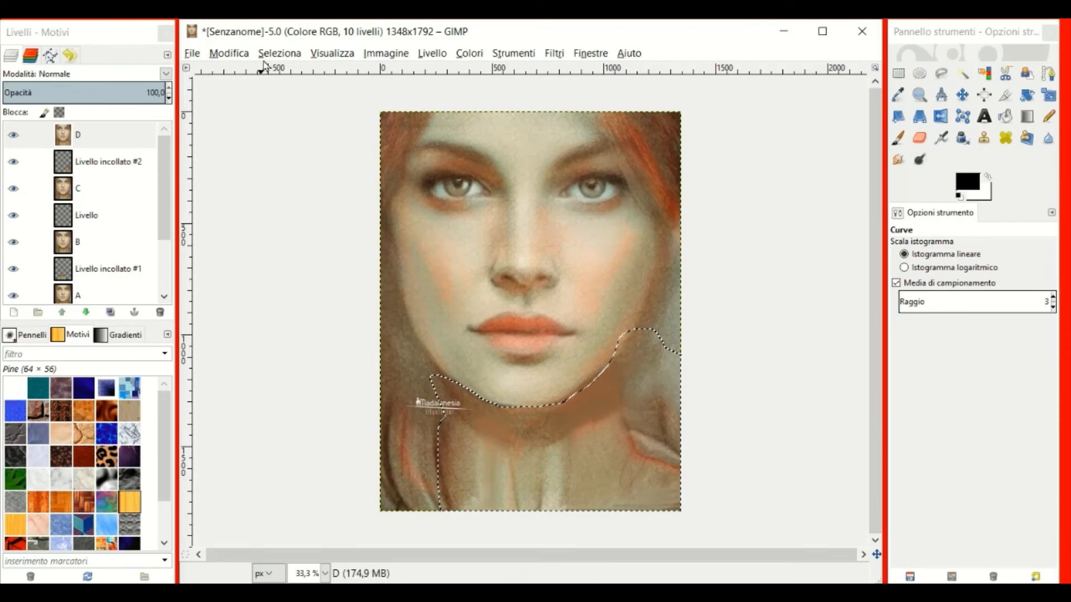
pyautogui.click(277, 53)
pyautogui.click(286, 88)
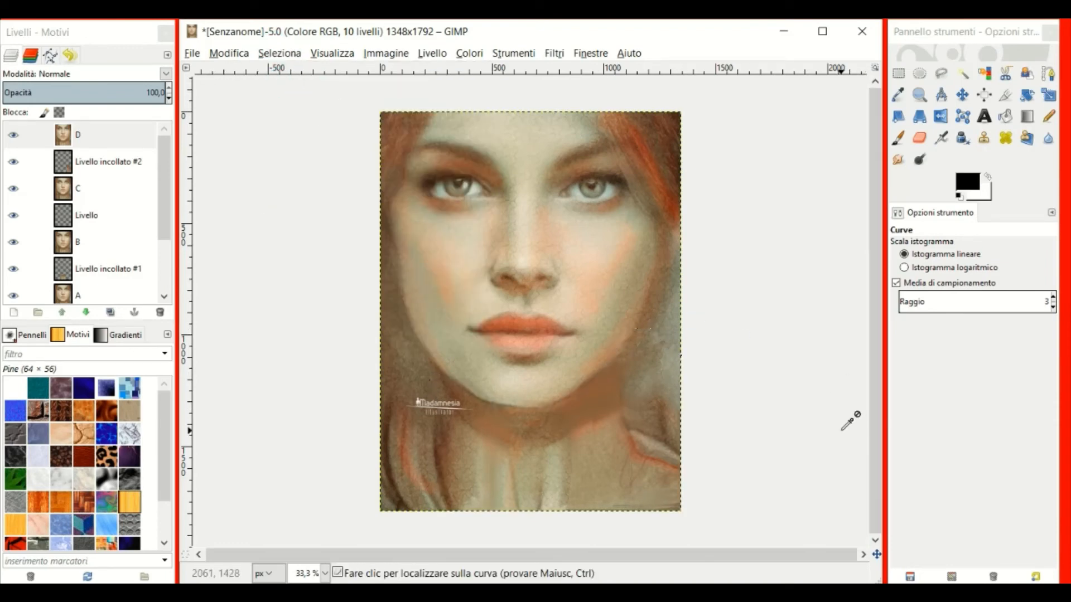
# Save the portrait as B.xcf in the Desktop (Scrivania) folder.
pyautogui.click(192, 53)
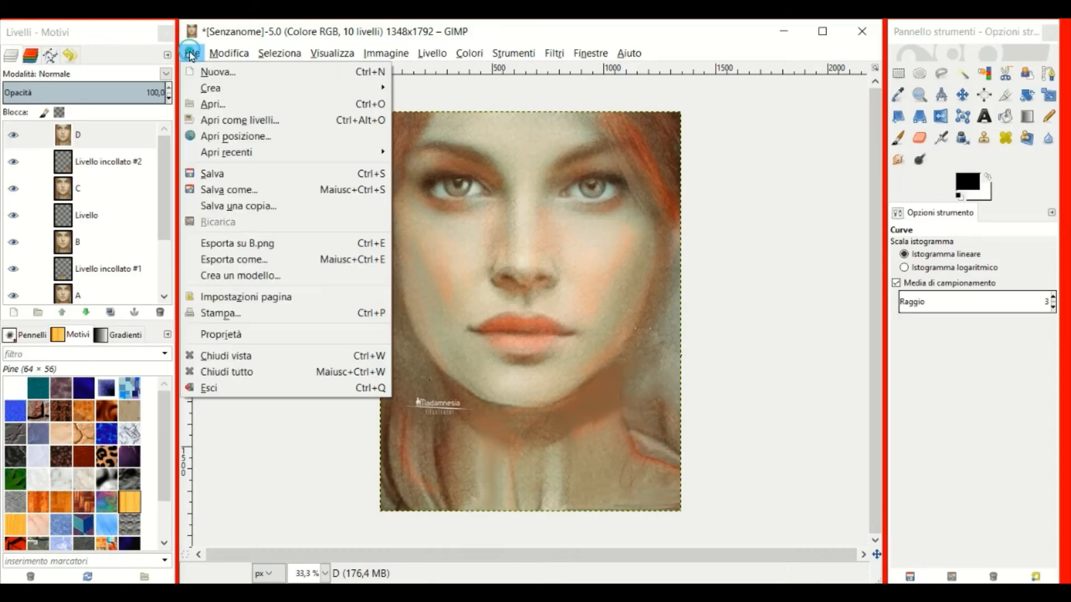
pyautogui.click(210, 173)
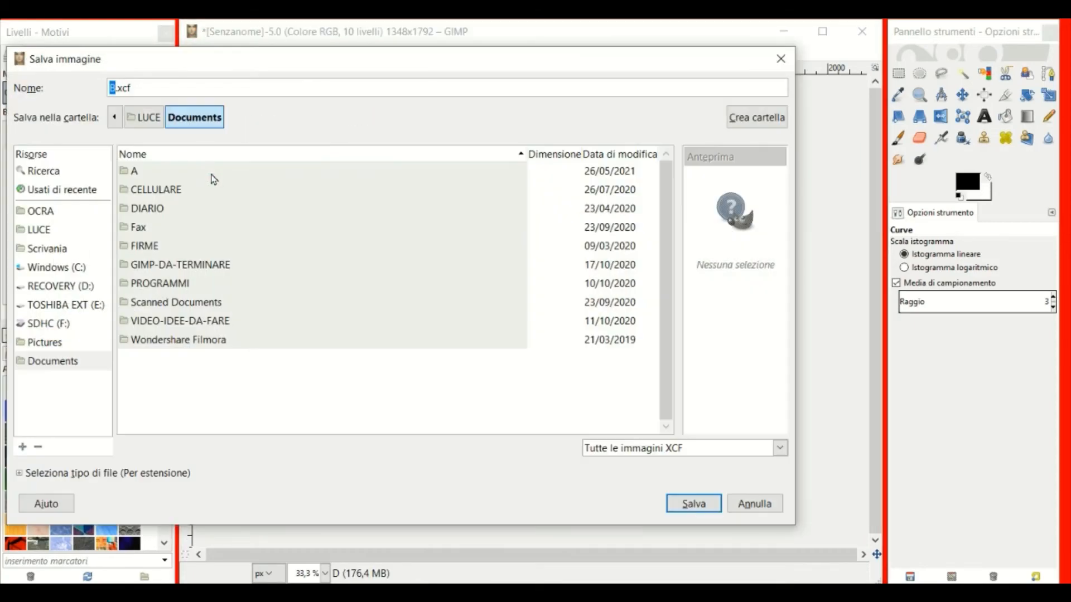
pyautogui.click(46, 249)
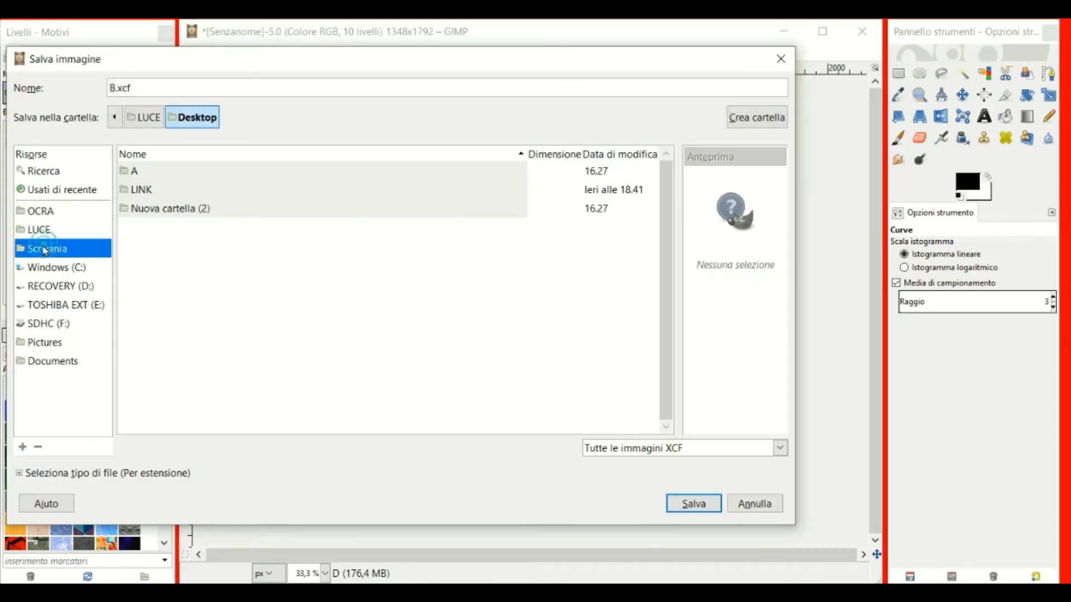
pyautogui.click(692, 503)
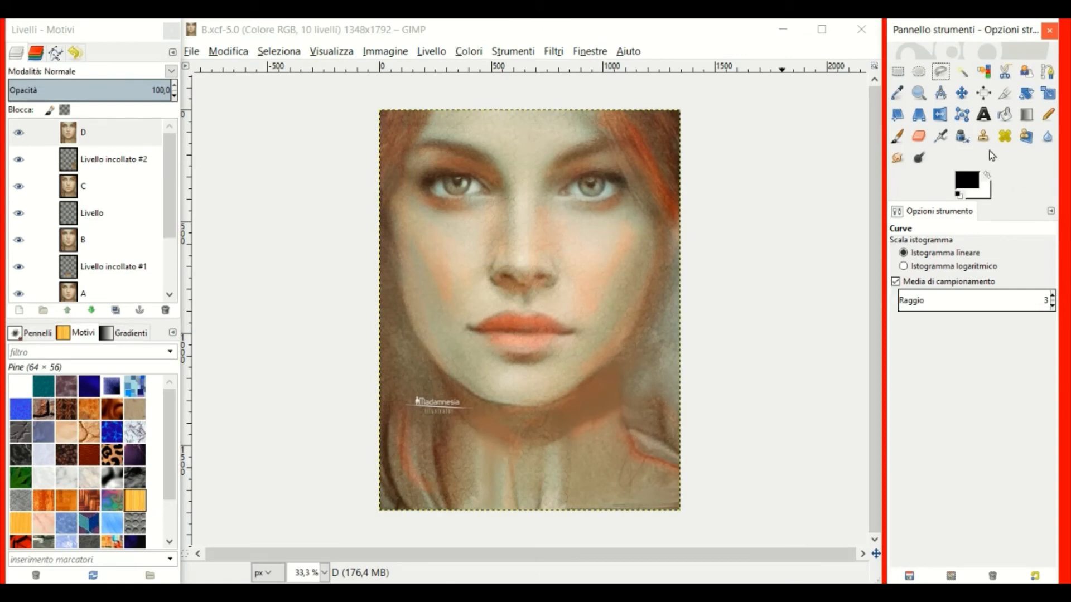
# Switch to the Smudge tool at size 214.74 and blend the paint on the lower neck.
pyautogui.click(897, 157)
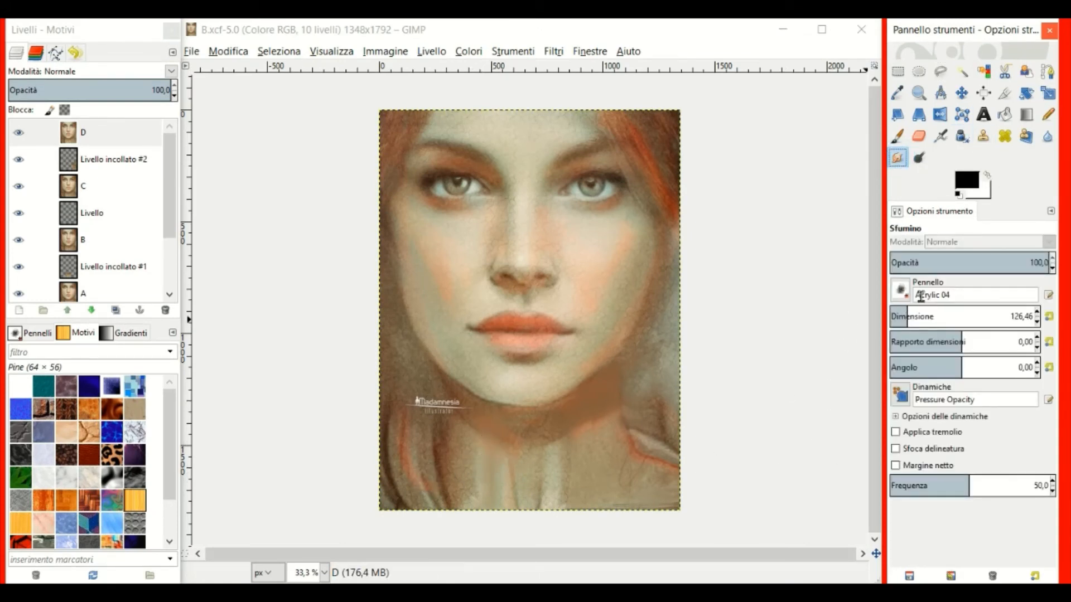
pyautogui.click(920, 317)
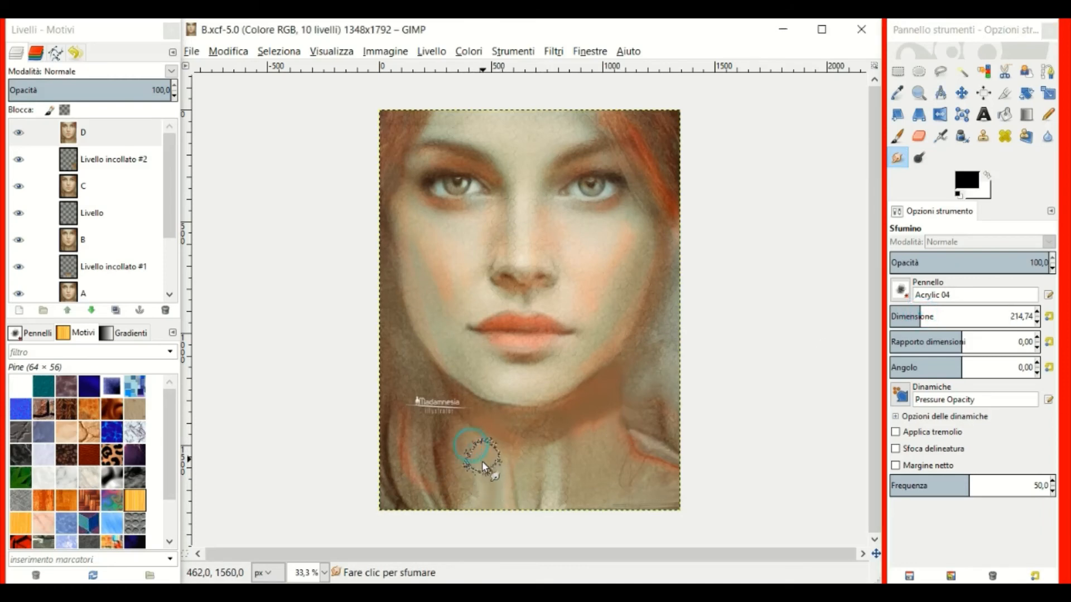
pyautogui.click(490, 505)
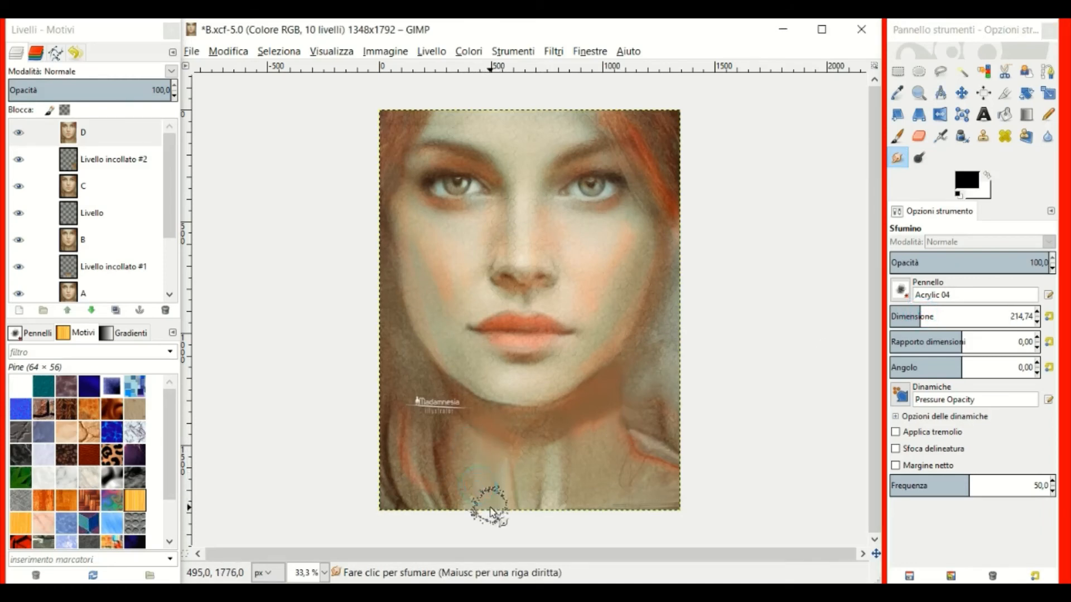
pyautogui.moveTo(487, 486)
pyautogui.mouseDown()
pyautogui.moveTo(493, 458)
pyautogui.moveTo(490, 478)
pyautogui.moveTo(487, 466)
pyautogui.mouseUp()
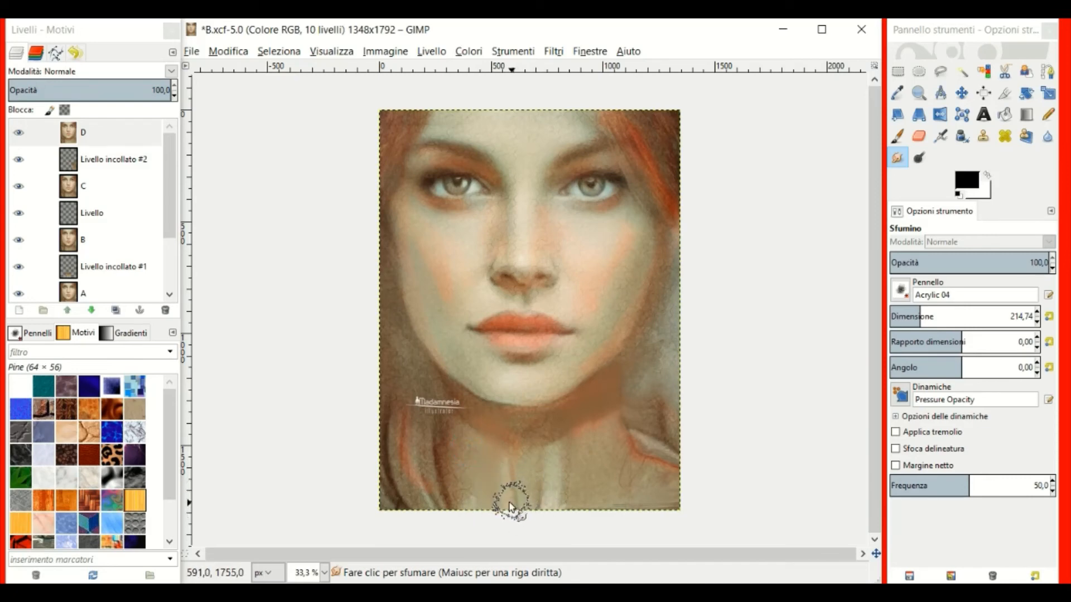
# Smudge the light strands up the neck, the jaw shadow and the brown shadow edge.
pyautogui.moveTo(509, 506); pyautogui.dragTo(494, 446)
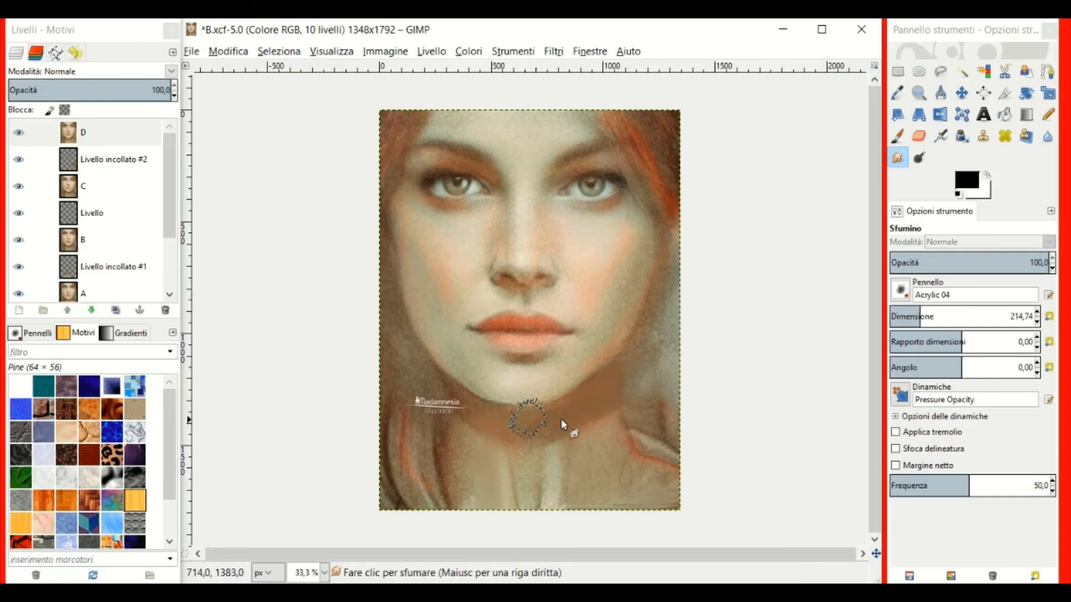
pyautogui.moveTo(618, 372); pyautogui.dragTo(635, 346)
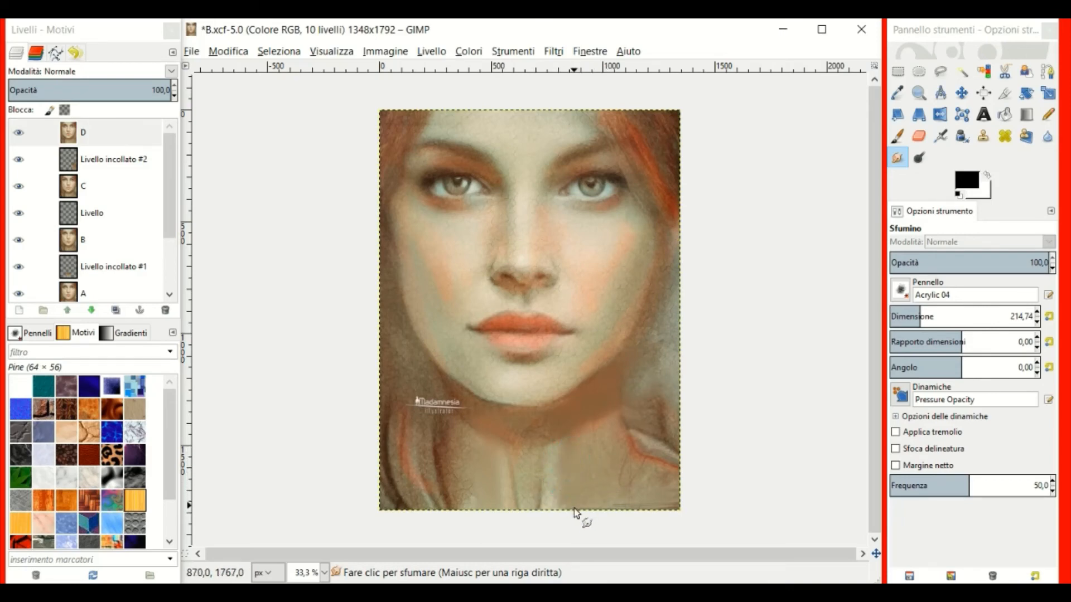
pyautogui.moveTo(530, 493); pyautogui.dragTo(538, 502)
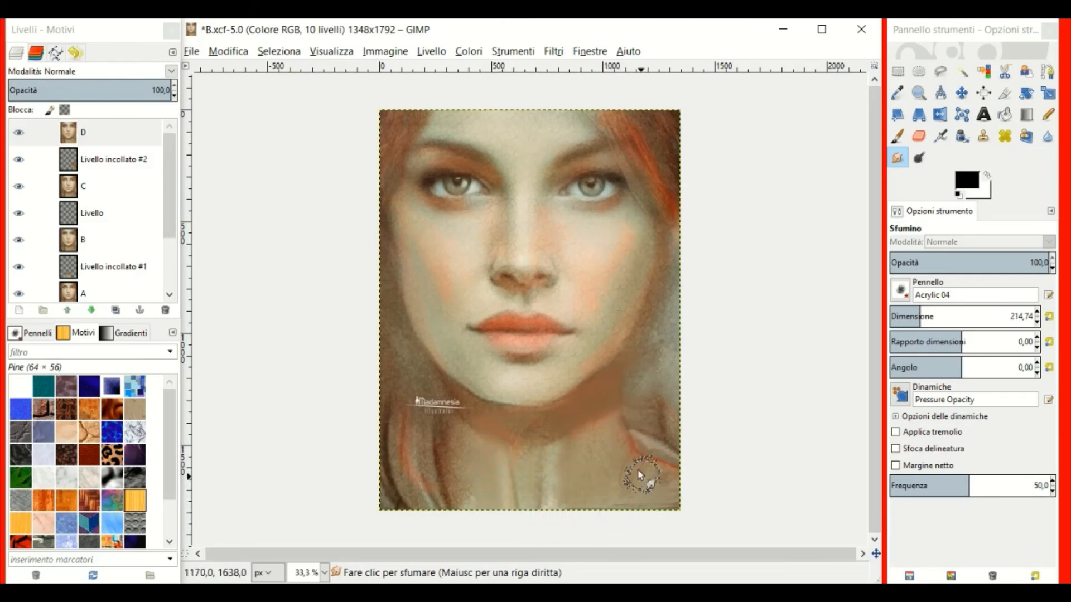
pyautogui.moveTo(602, 430)
pyautogui.mouseDown()
pyautogui.moveTo(601, 399)
pyautogui.moveTo(621, 406)
pyautogui.moveTo(614, 391)
pyautogui.moveTo(608, 420)
pyautogui.moveTo(554, 439)
pyautogui.moveTo(597, 416)
pyautogui.moveTo(658, 310)
pyautogui.mouseUp()
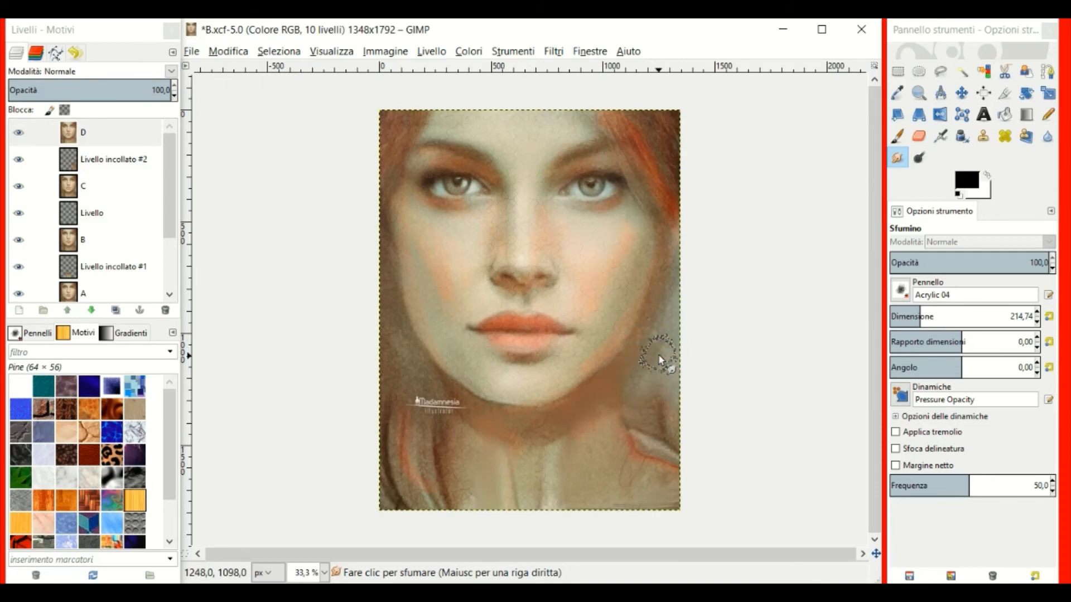
# Smudge beside the right jaw, then blend the brown shadow into the neck below the chin.
pyautogui.click(676, 343)
pyautogui.moveTo(598, 428)
pyautogui.mouseDown()
pyautogui.moveTo(598, 406)
pyautogui.moveTo(612, 420)
pyautogui.moveTo(607, 394)
pyautogui.moveTo(584, 428)
pyautogui.mouseUp()
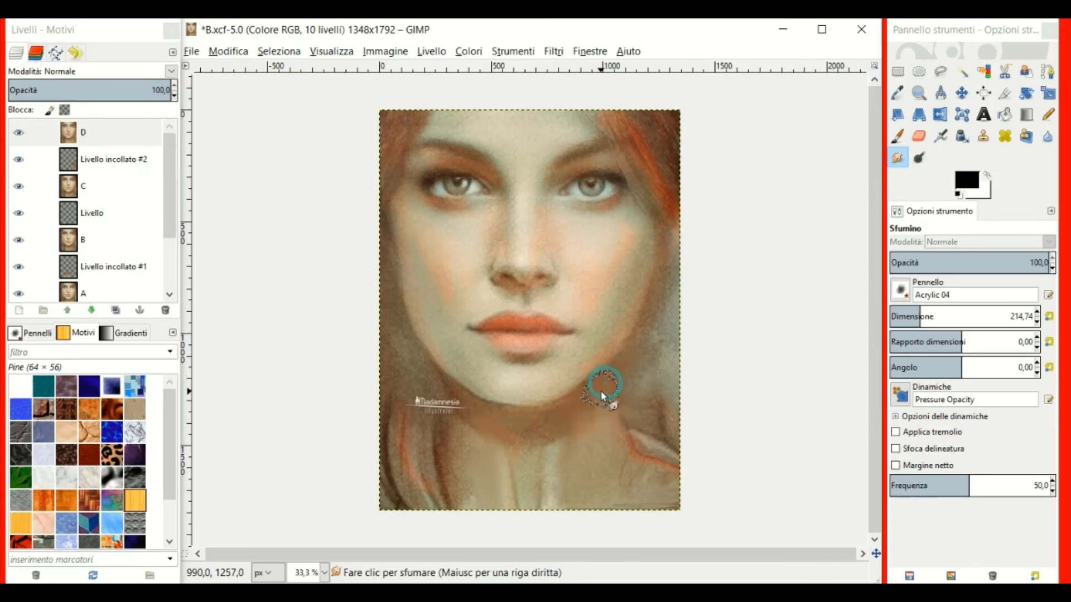
pyautogui.moveTo(601, 391)
pyautogui.mouseDown()
pyautogui.moveTo(597, 403)
pyautogui.moveTo(629, 423)
pyautogui.moveTo(613, 398)
pyautogui.moveTo(647, 352)
pyautogui.moveTo(574, 437)
pyautogui.moveTo(562, 428)
pyautogui.moveTo(549, 443)
pyautogui.moveTo(591, 422)
pyautogui.moveTo(532, 448)
pyautogui.moveTo(474, 436)
pyautogui.moveTo(611, 420)
pyautogui.moveTo(514, 416)
pyautogui.moveTo(557, 419)
pyautogui.moveTo(586, 396)
pyautogui.moveTo(598, 419)
pyautogui.moveTo(570, 412)
pyautogui.moveTo(637, 389)
pyautogui.moveTo(643, 351)
pyautogui.moveTo(624, 357)
pyautogui.moveTo(693, 344)
pyautogui.mouseUp()
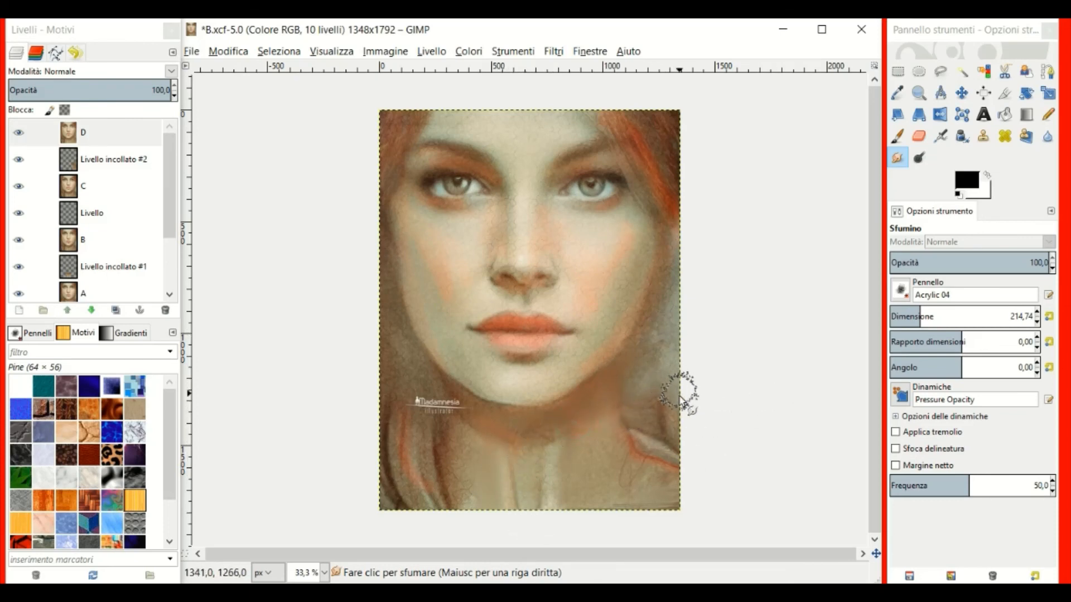
pyautogui.moveTo(565, 406)
pyautogui.mouseDown()
pyautogui.moveTo(529, 428)
pyautogui.moveTo(485, 428)
pyautogui.mouseUp()
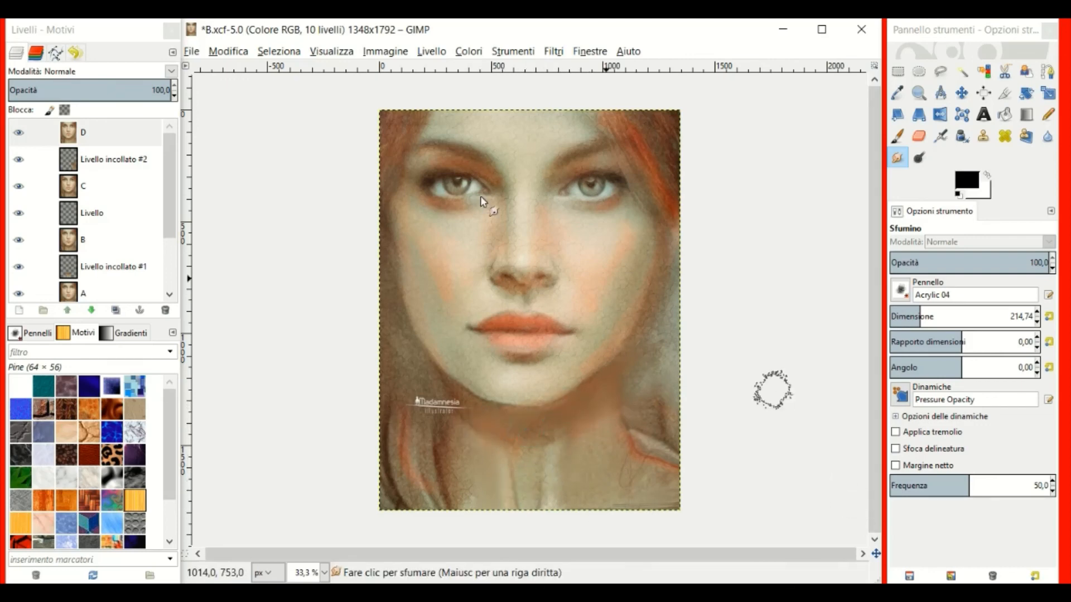
# Export the painting as D.png on the Desktop with default PNG settings, then minimise GIMP.
pyautogui.click(191, 51)
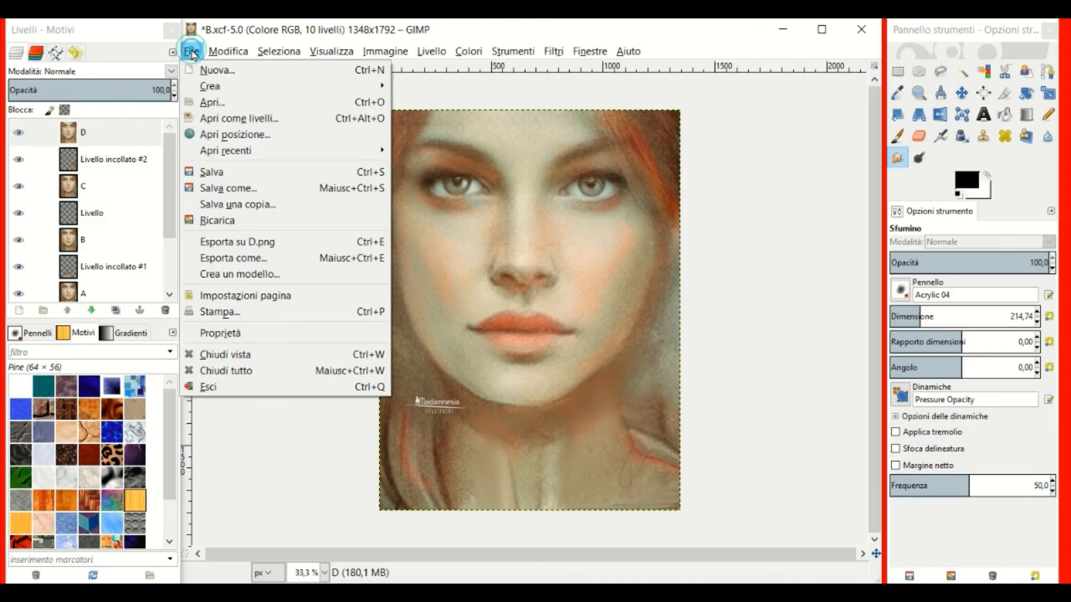
pyautogui.click(243, 262)
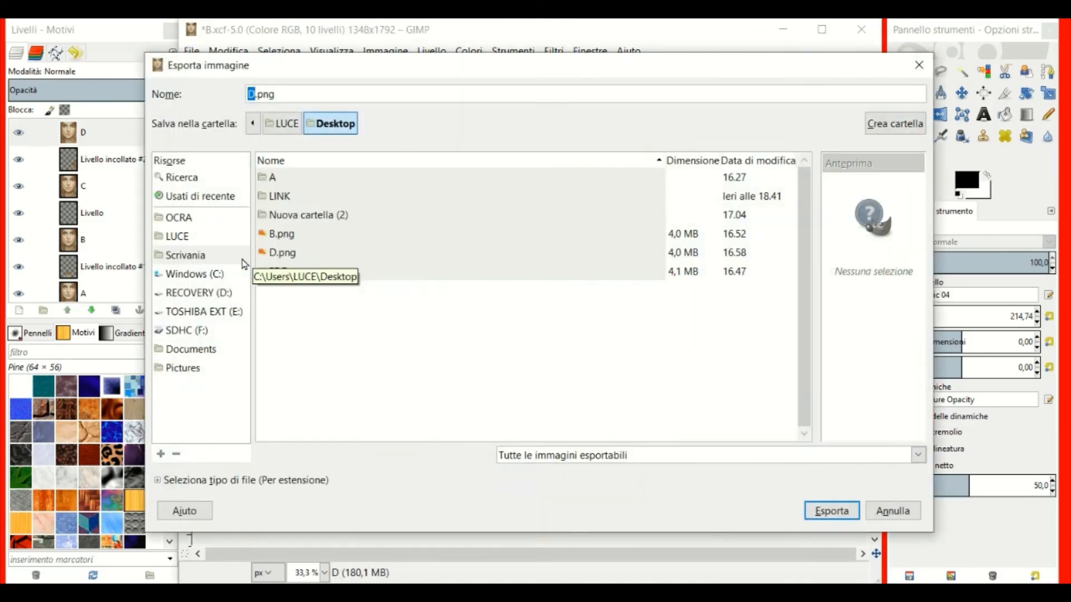
pyautogui.click(832, 511)
pyautogui.click(571, 454)
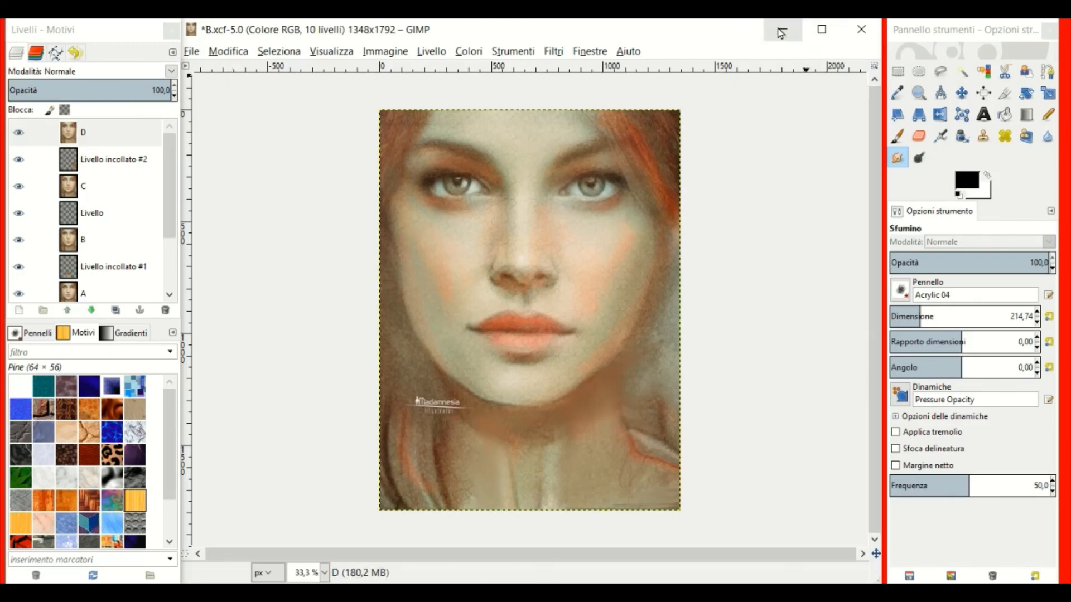
pyautogui.click(781, 33)
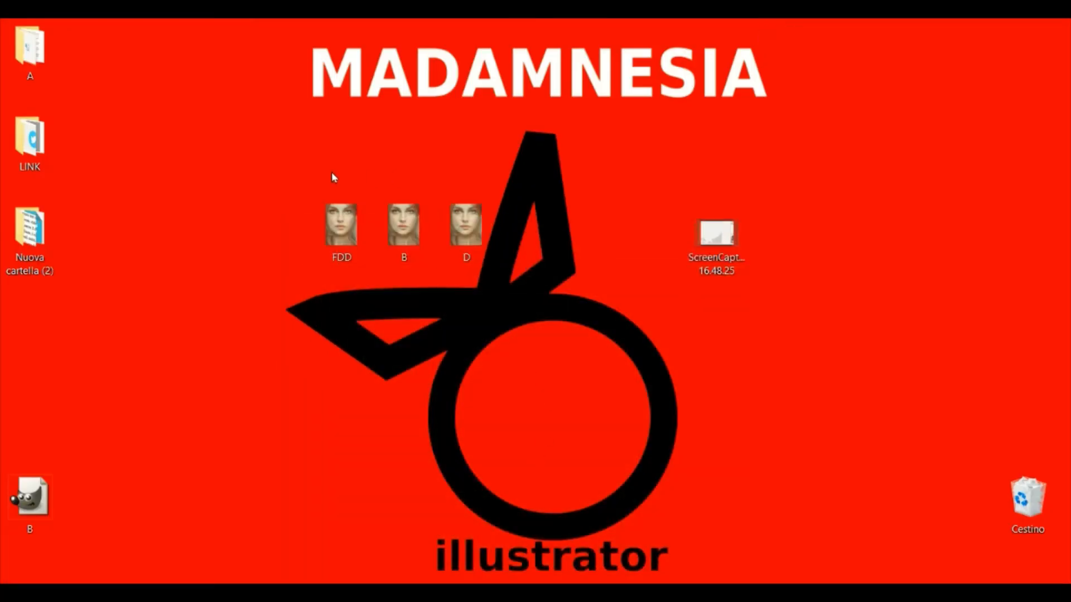
# Select the FDD, B and D images on the desktop and open them in Photos.
pyautogui.moveTo(278, 161); pyautogui.dragTo(575, 293)
pyautogui.click(669, 362)
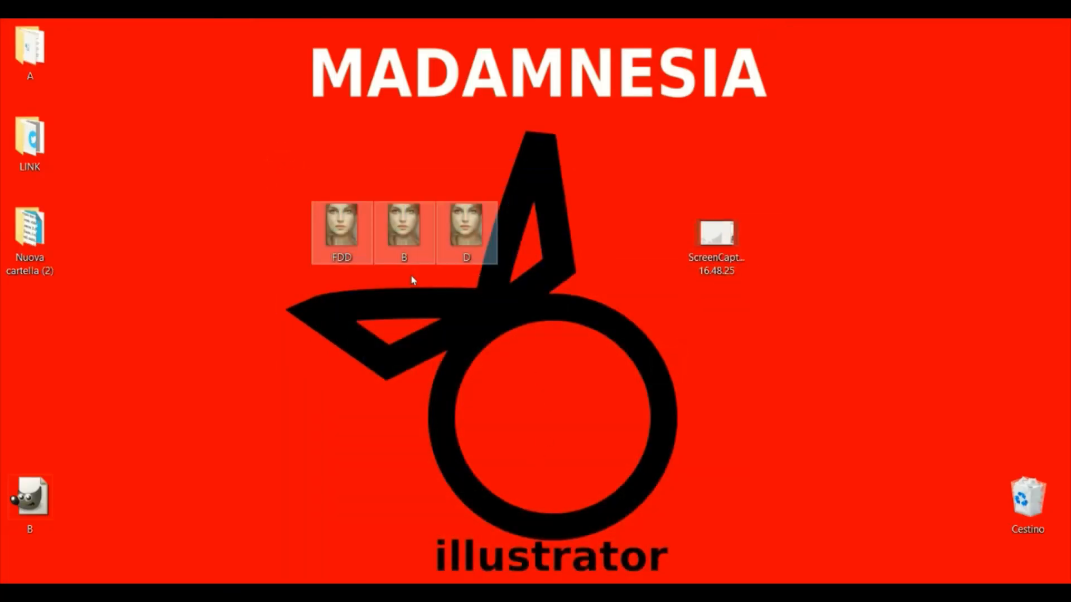
pyautogui.rightClick(340, 222)
pyautogui.click(384, 176)
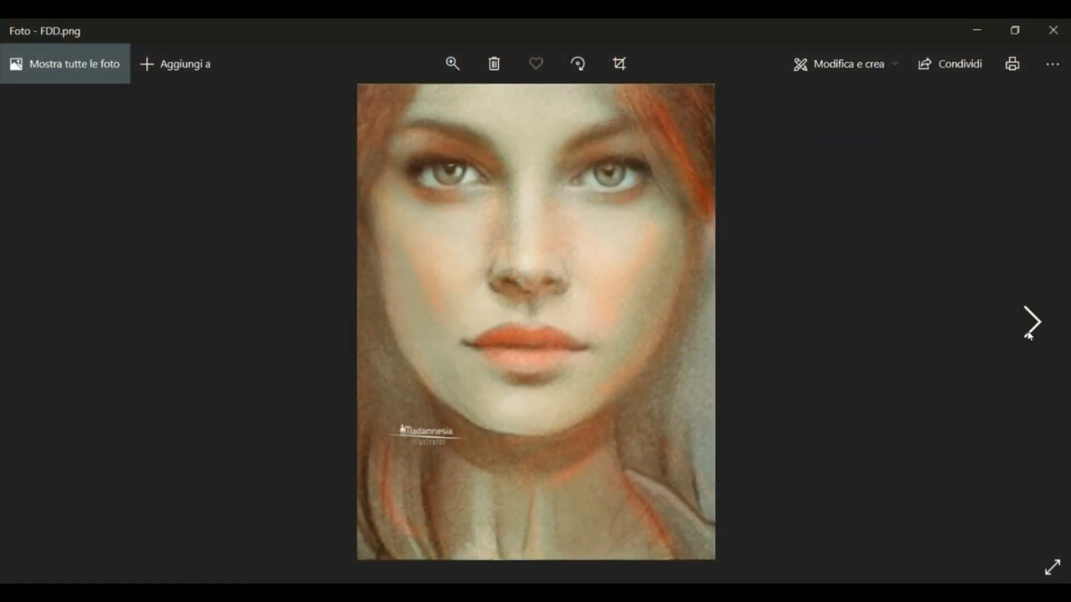
# Browse forward from FDD.png to D.png, then close Photos.
pyautogui.click(1028, 330)
pyautogui.click(1029, 329)
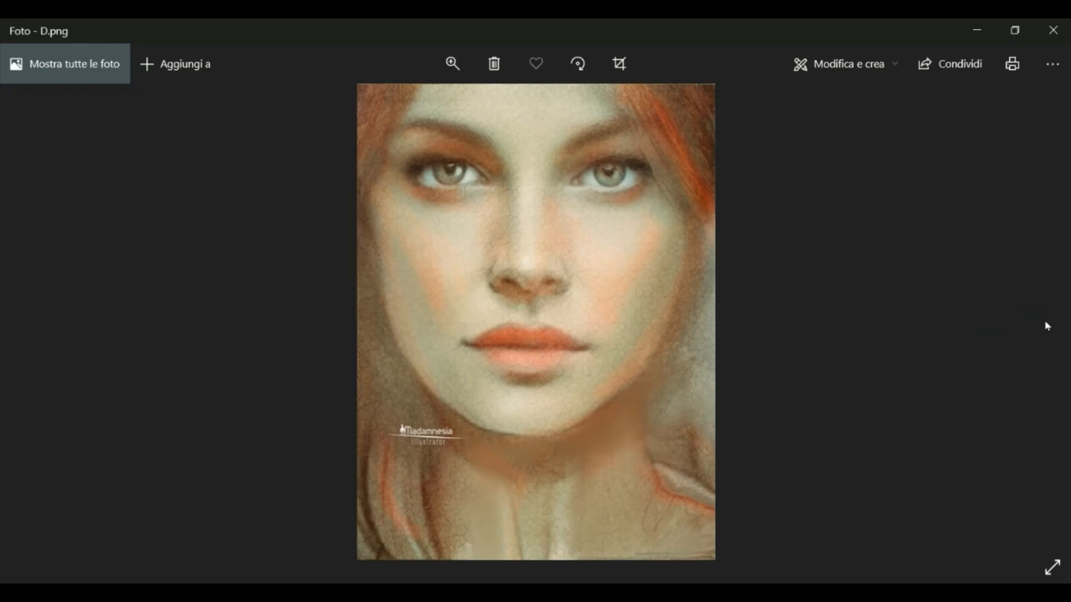
pyautogui.click(1057, 37)
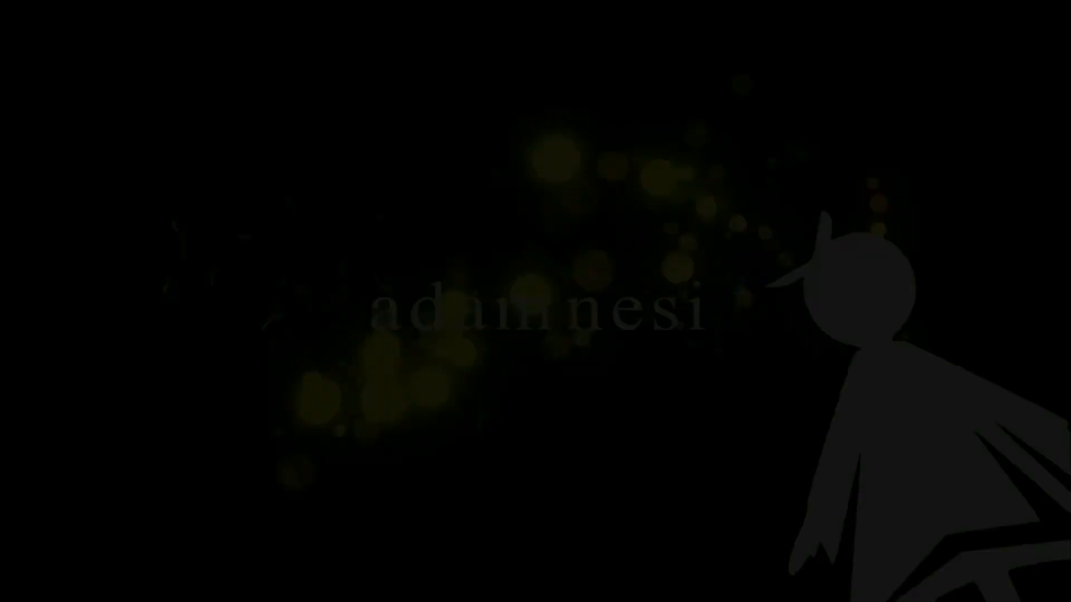